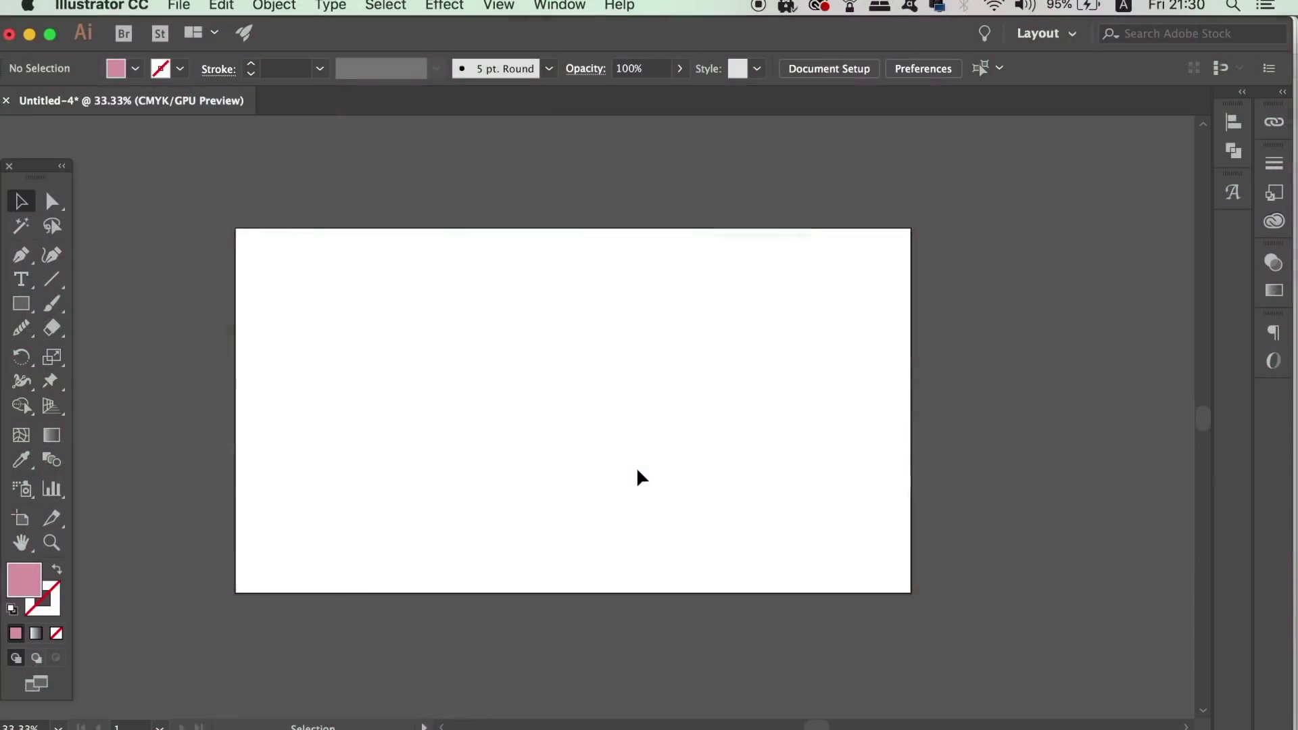
Draw a pink square on the artboard with the Rectangle tool
{"action": "key", "text": "m"}
{"action": "left_click_drag", "start_coordinate": [391, 286], "coordinate": [466, 408]}
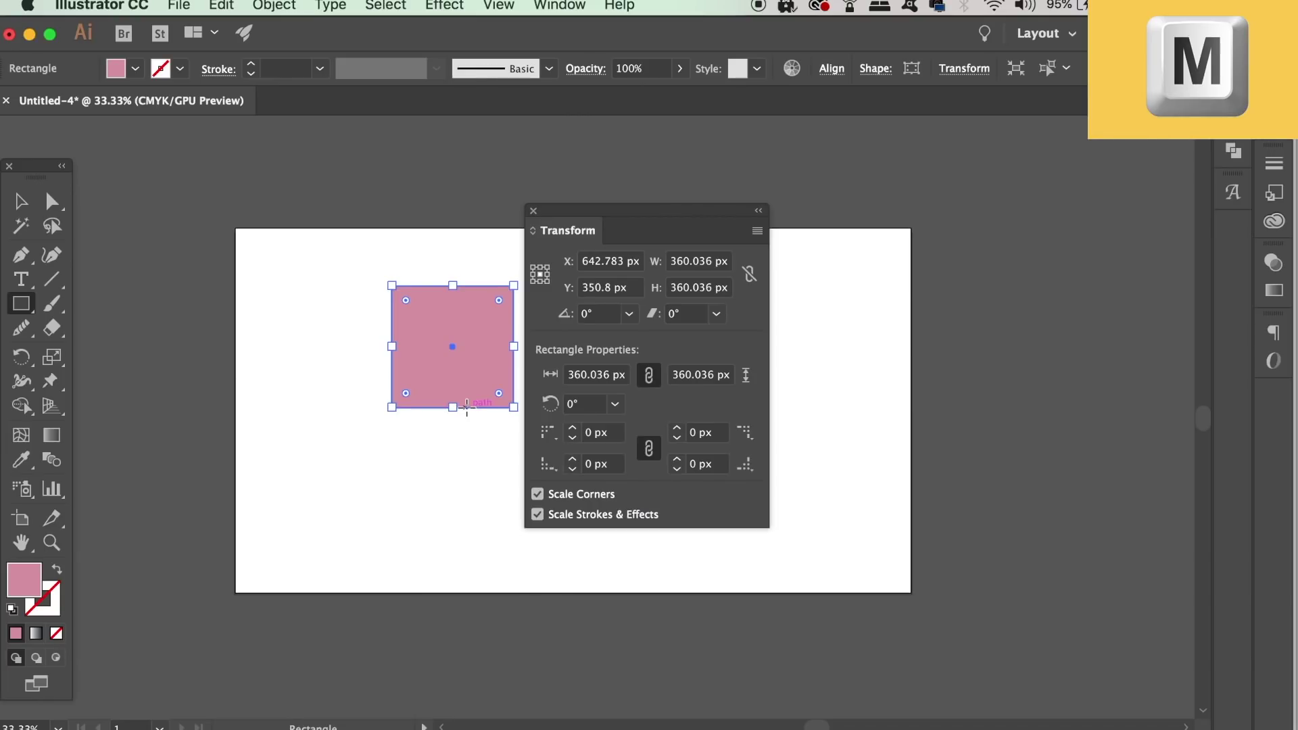
{"action": "left_click", "coordinate": [531, 211]}
Rotate the square 45° into a diamond and move it toward the artboard centre
{"action": "key", "text": "v"}
{"action": "left_click", "coordinate": [639, 296]}
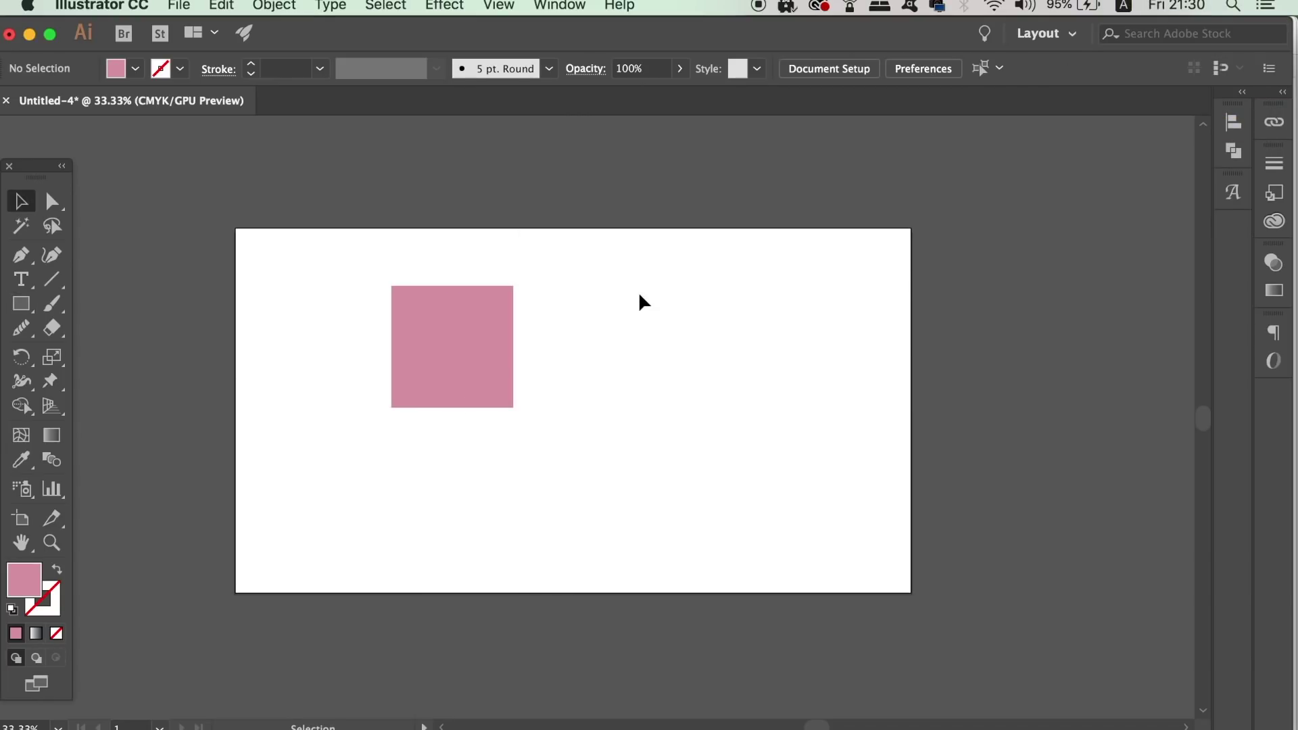
{"action": "left_click", "coordinate": [455, 332]}
{"action": "left_click", "coordinate": [277, 7]}
{"action": "mouse_move", "coordinate": [292, 30]}
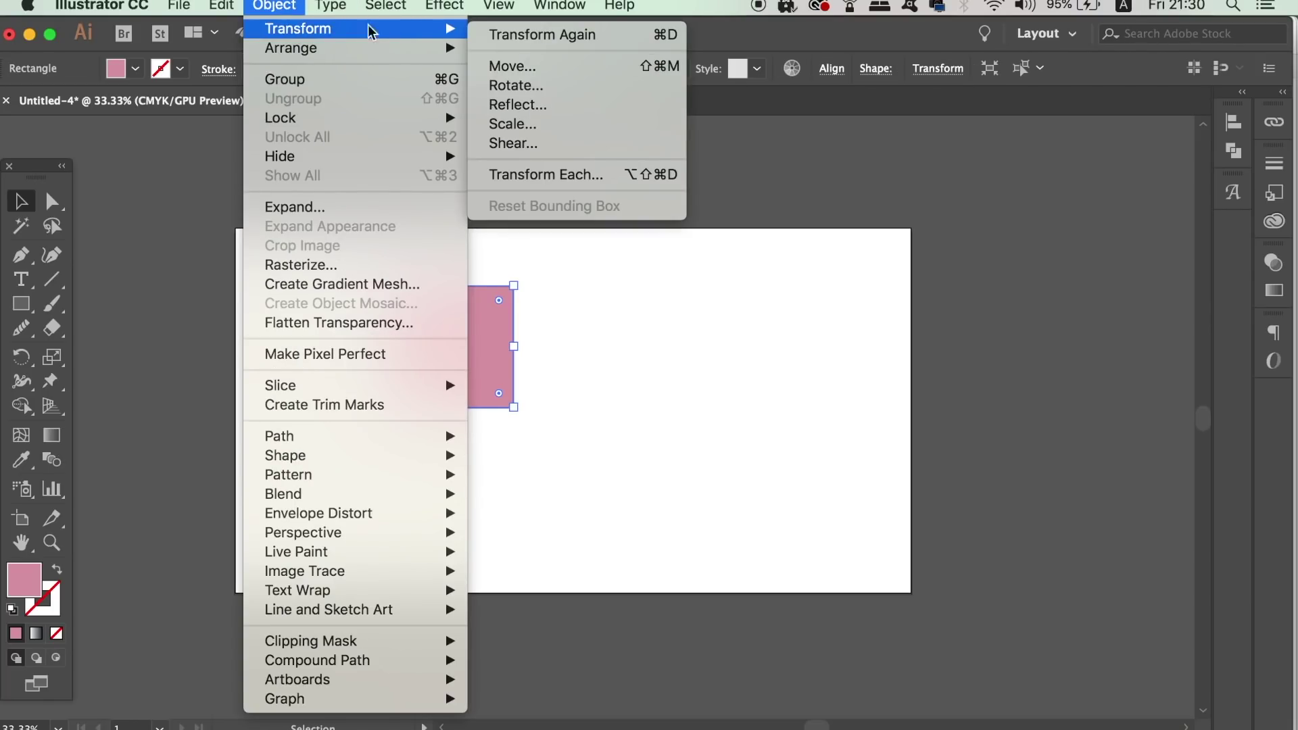
{"action": "left_click", "coordinate": [526, 84]}
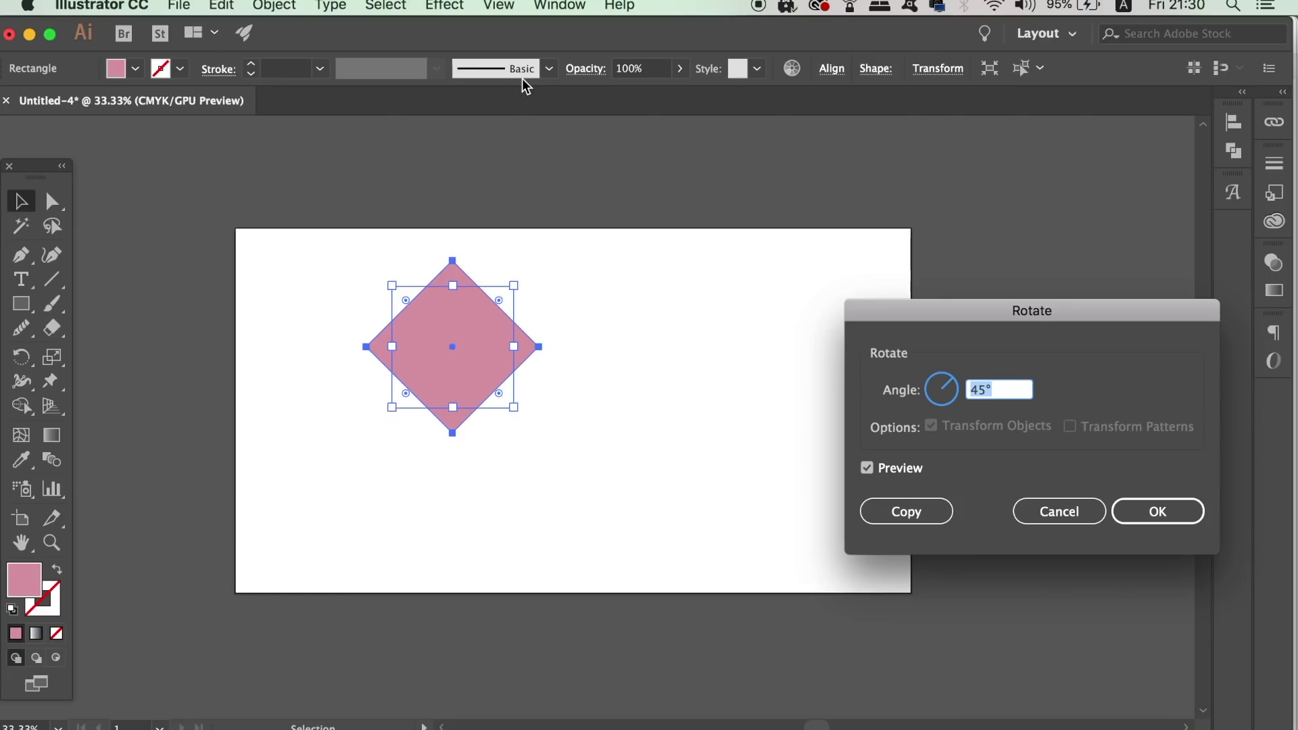
{"action": "key", "text": "Return"}
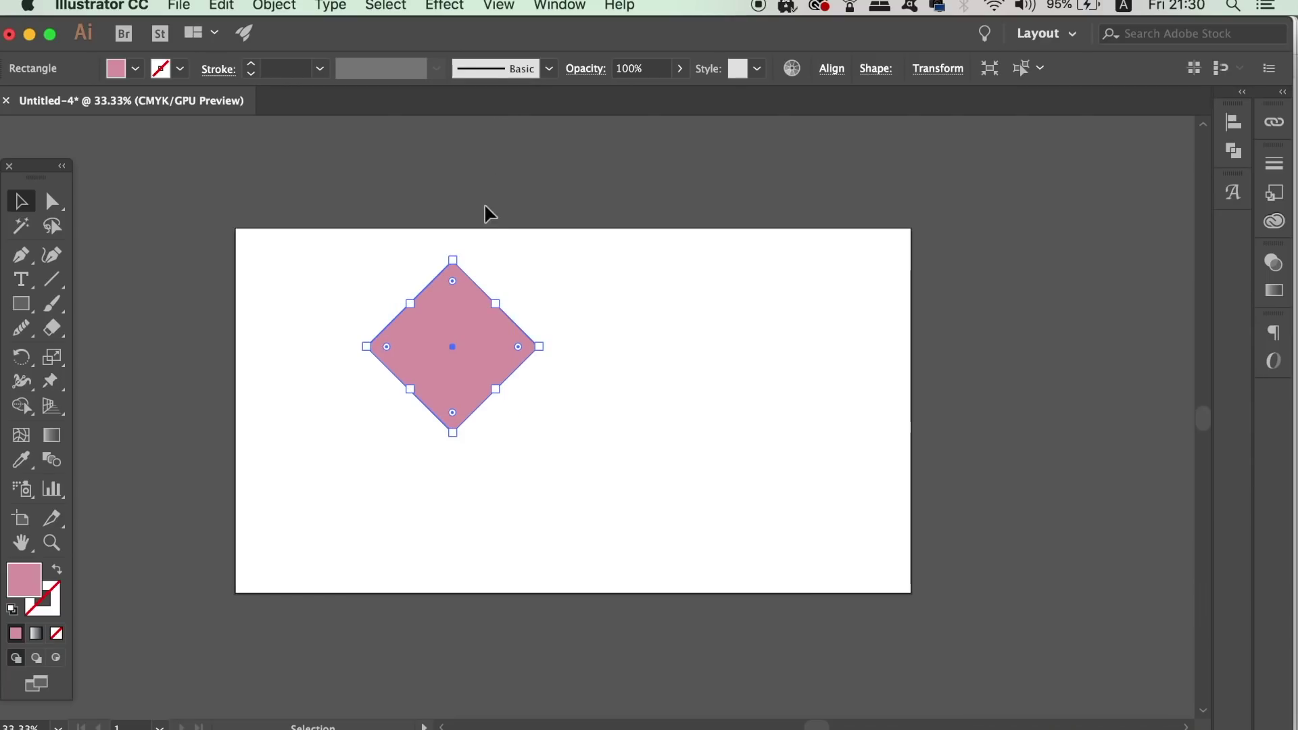
{"action": "left_click_drag", "start_coordinate": [476, 325], "coordinate": [549, 362]}
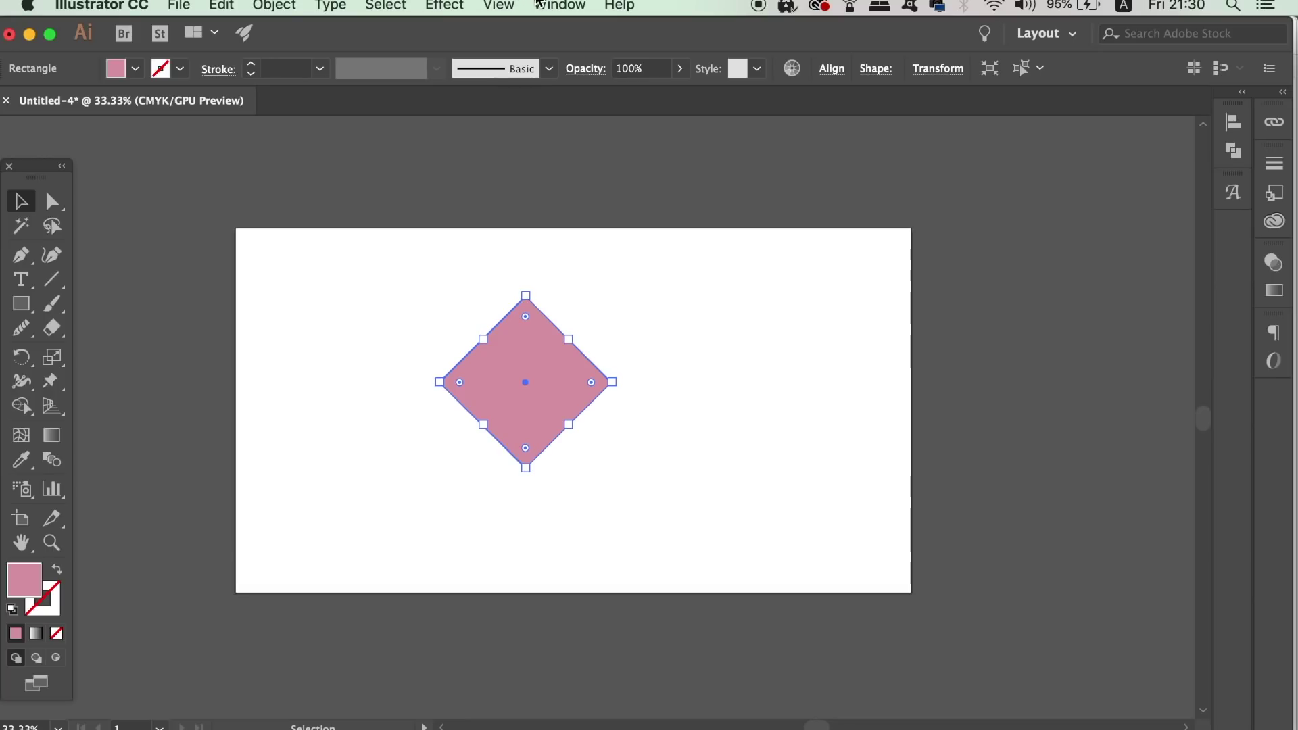
{"action": "left_click", "coordinate": [446, 6]}
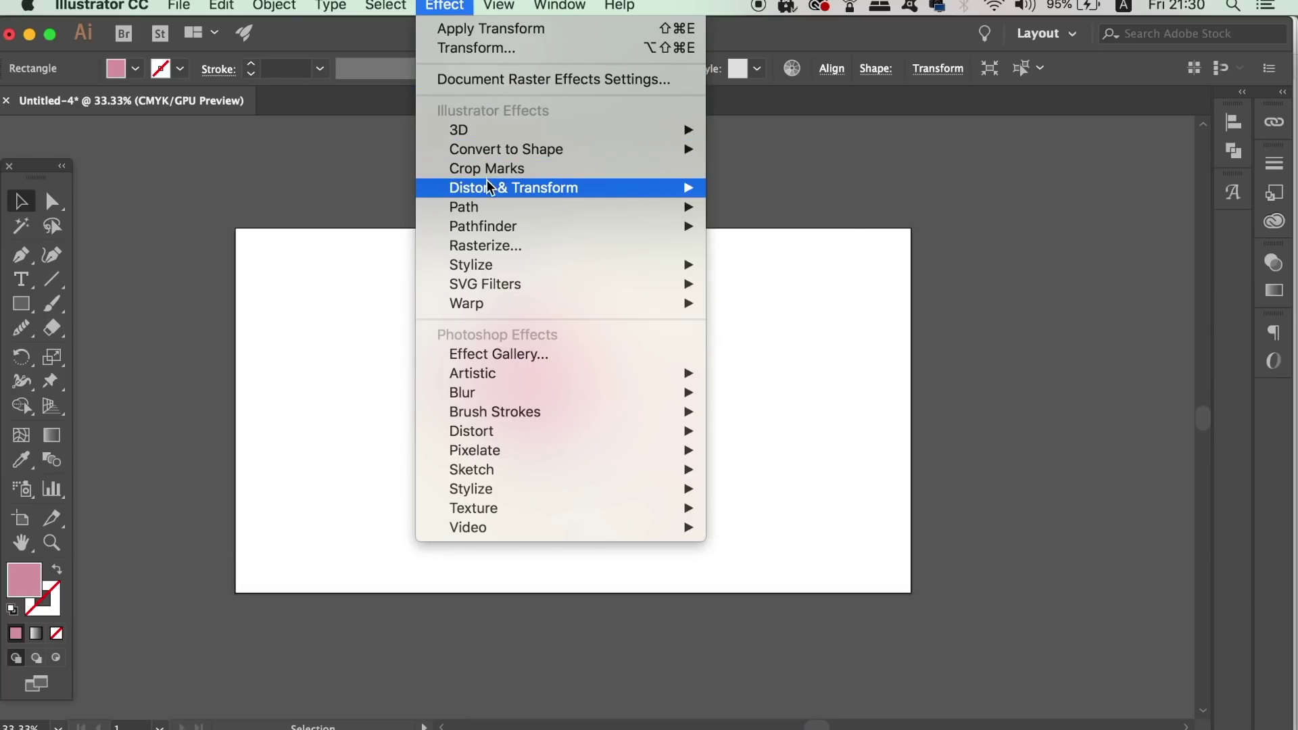
Apply a Transform effect that stretches the diamond to 200% horizontal scale
{"action": "mouse_move", "coordinate": [600, 193]}
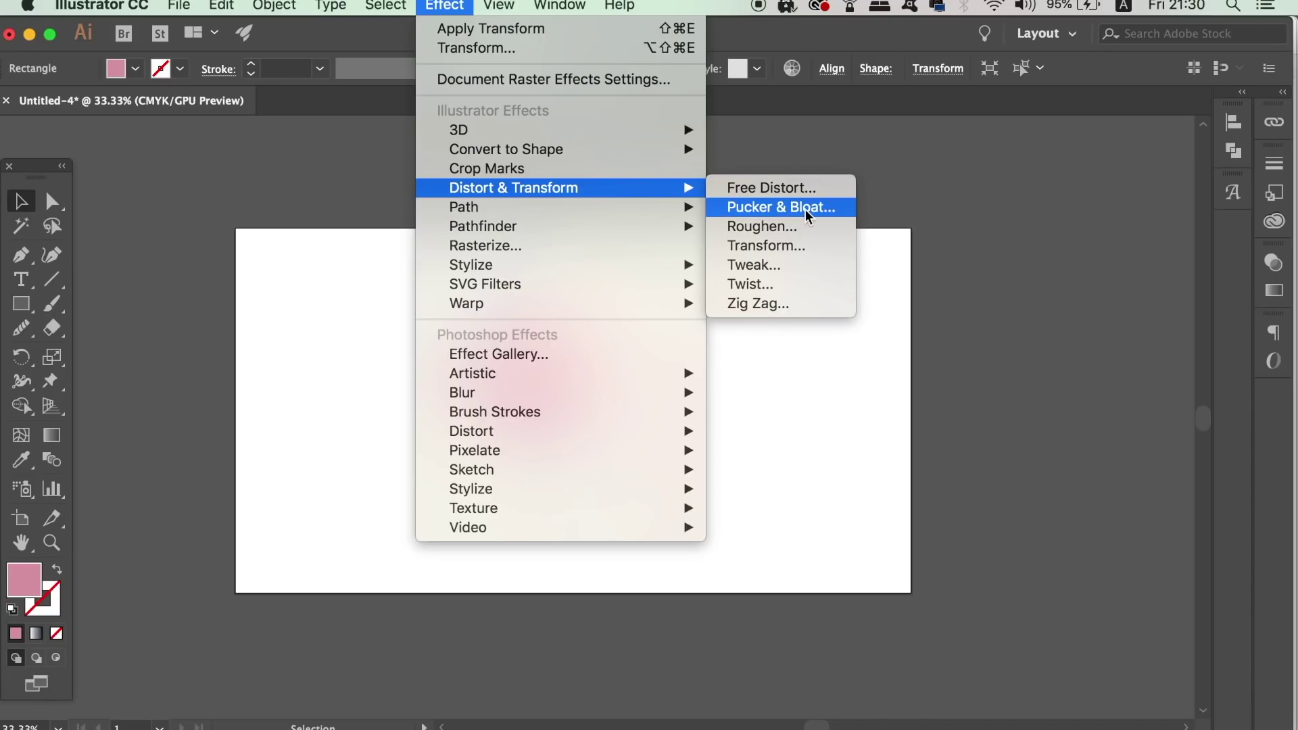
{"action": "left_click", "coordinate": [796, 249]}
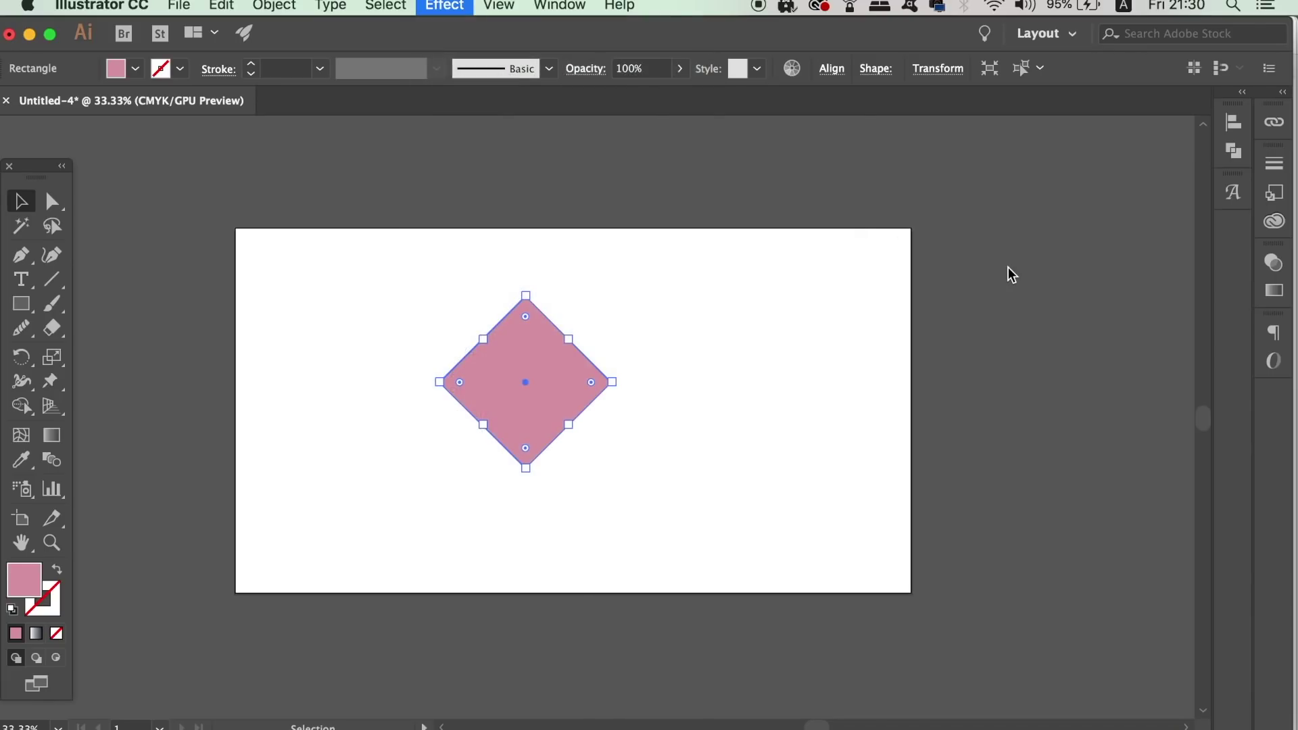
{"action": "left_click_drag", "start_coordinate": [987, 174], "coordinate": [1000, 175]}
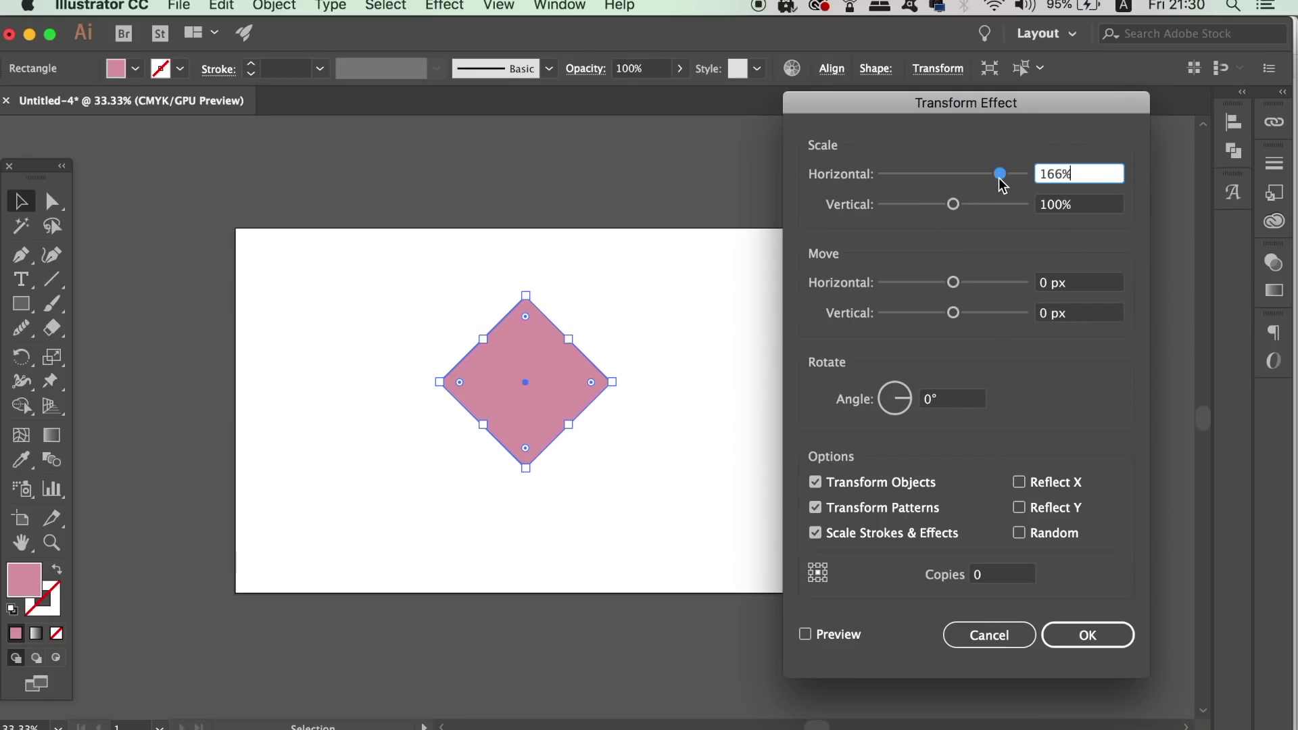
{"action": "left_click", "coordinate": [840, 631]}
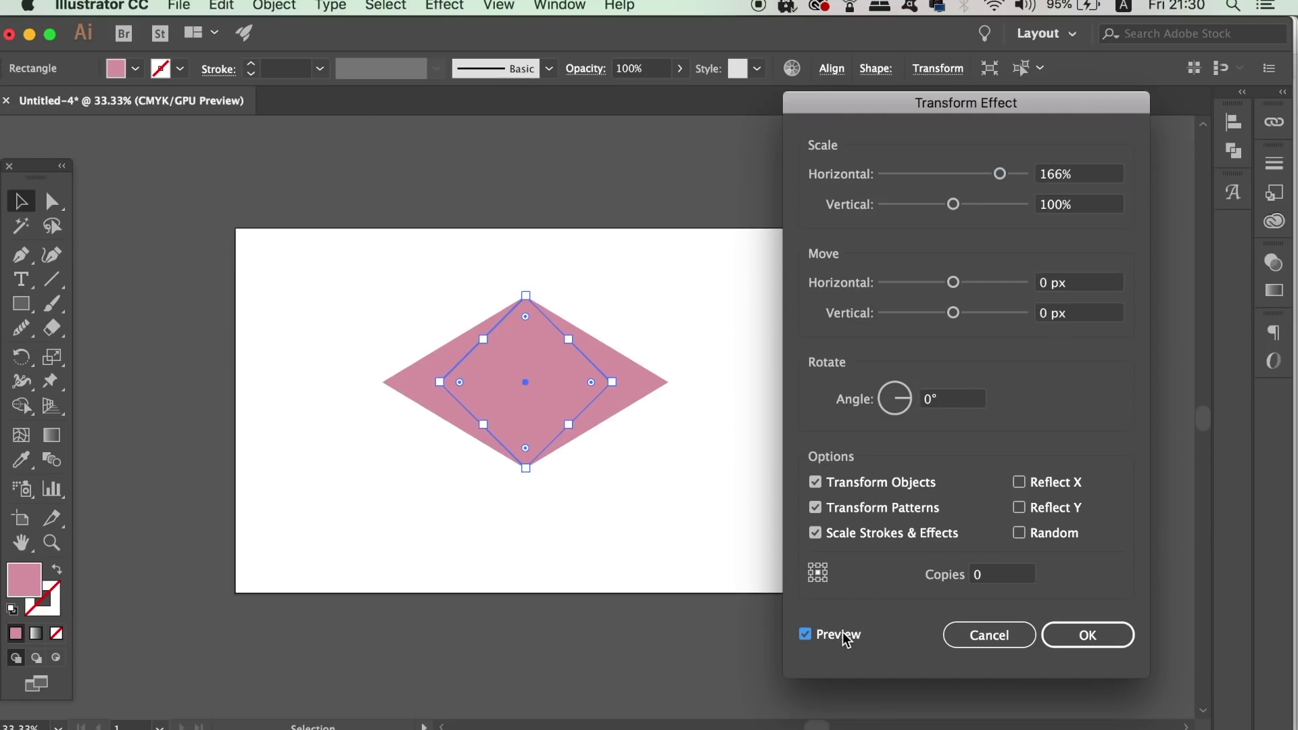
{"action": "left_click", "coordinate": [1085, 174]}
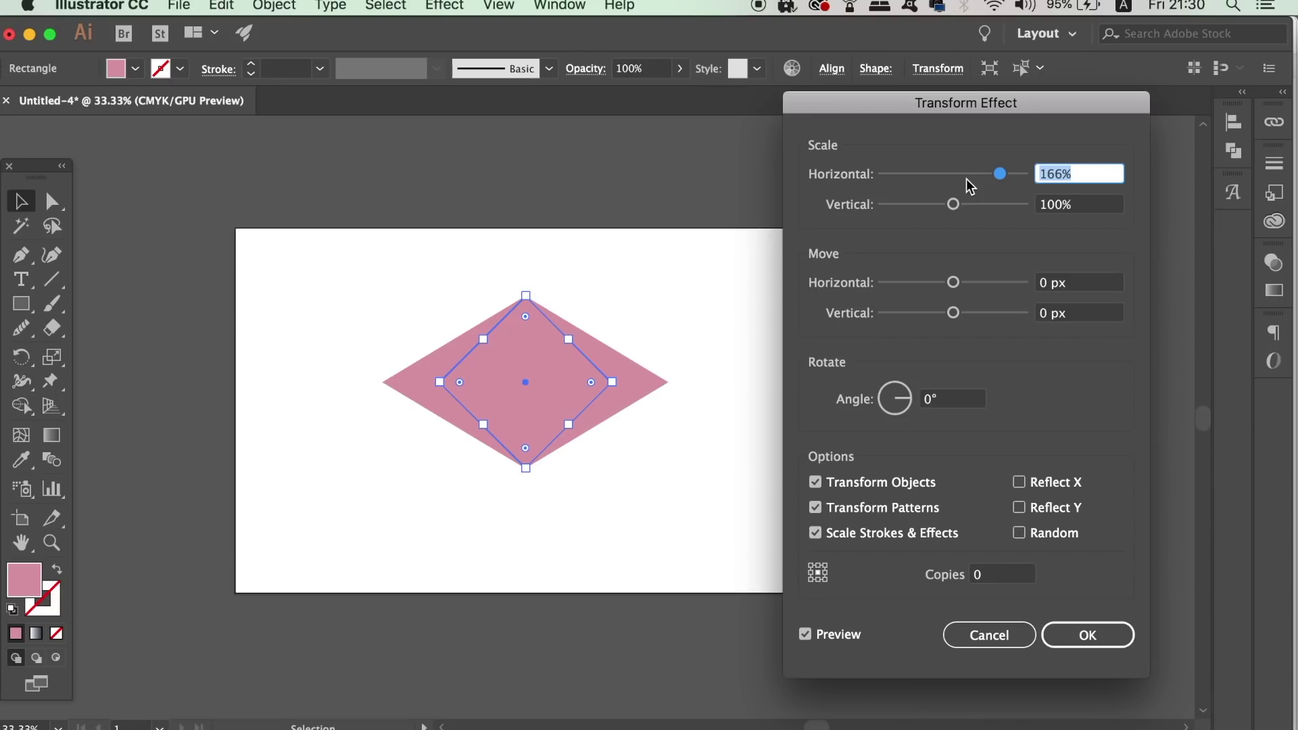
{"action": "type", "text": "200"}
{"action": "key", "text": "Return"}
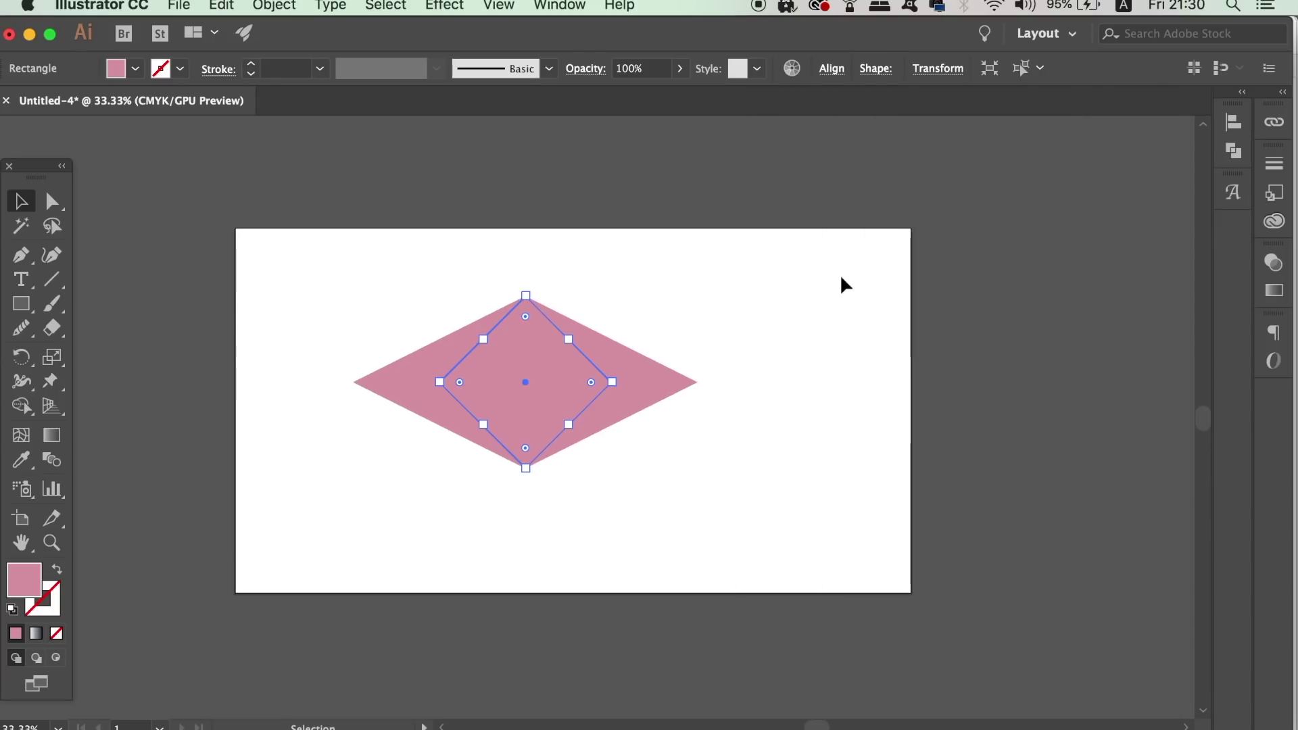
Expand the stretched diamond's appearance into a plain wide rhombus path
{"action": "left_click", "coordinate": [607, 169]}
{"action": "left_click", "coordinate": [528, 415]}
{"action": "left_click", "coordinate": [274, 6]}
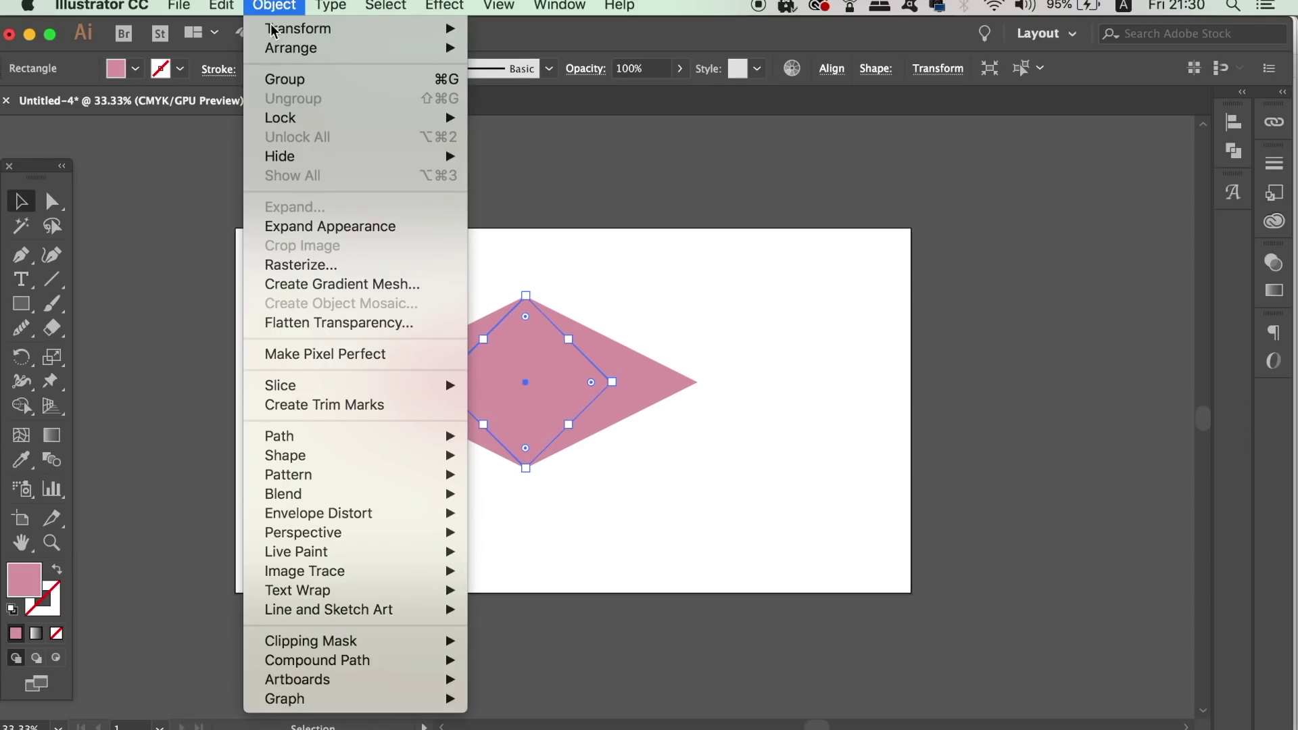
{"action": "left_click", "coordinate": [313, 226]}
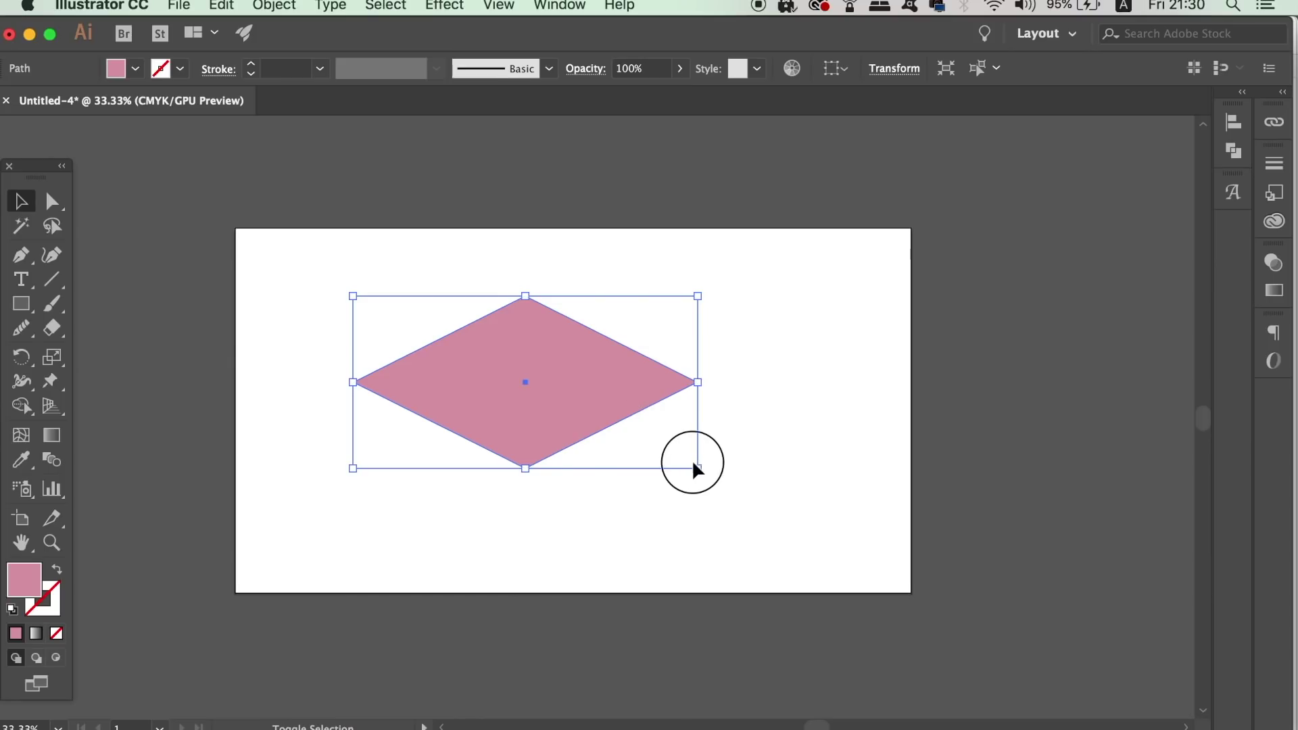
Scale the rhombus down, centre it on the artboard and zoom in on it
{"action": "left_click_drag", "start_coordinate": [697, 467], "coordinate": [564, 369]}
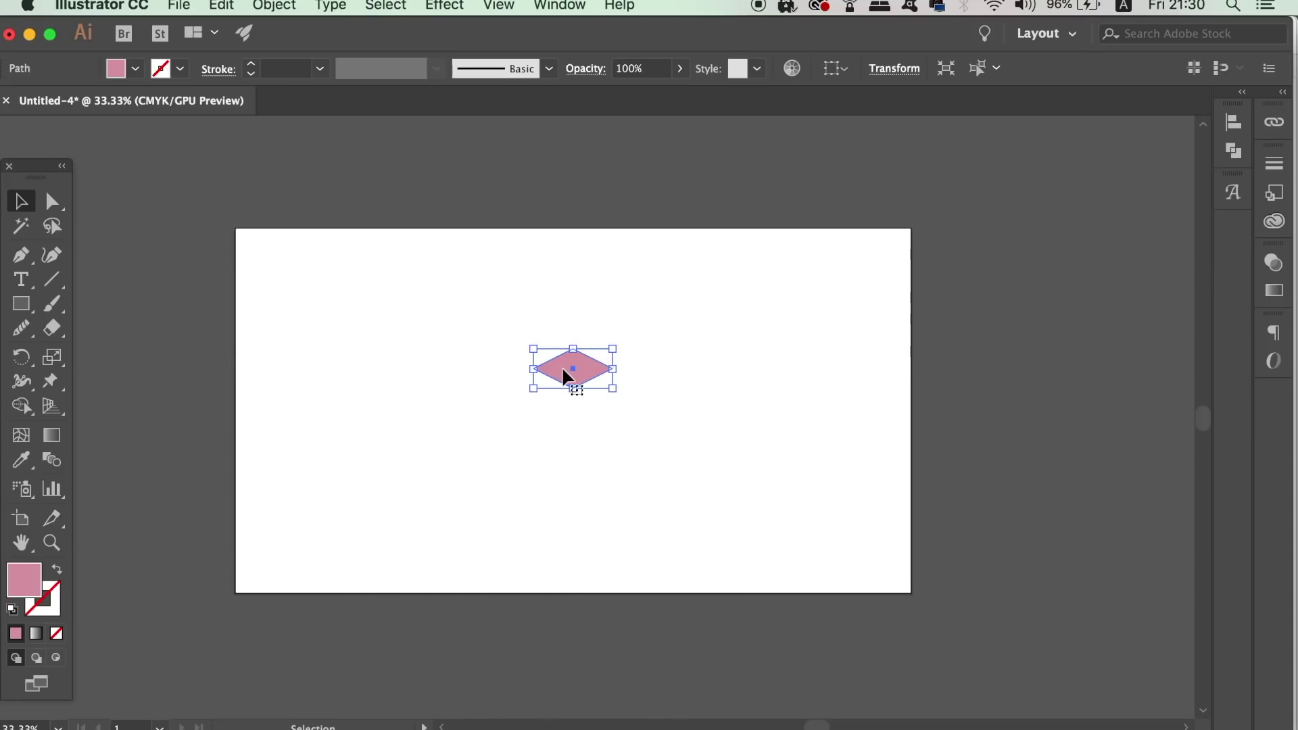
{"action": "key", "text": "super+equal"}
{"action": "key", "text": "super+equal"}
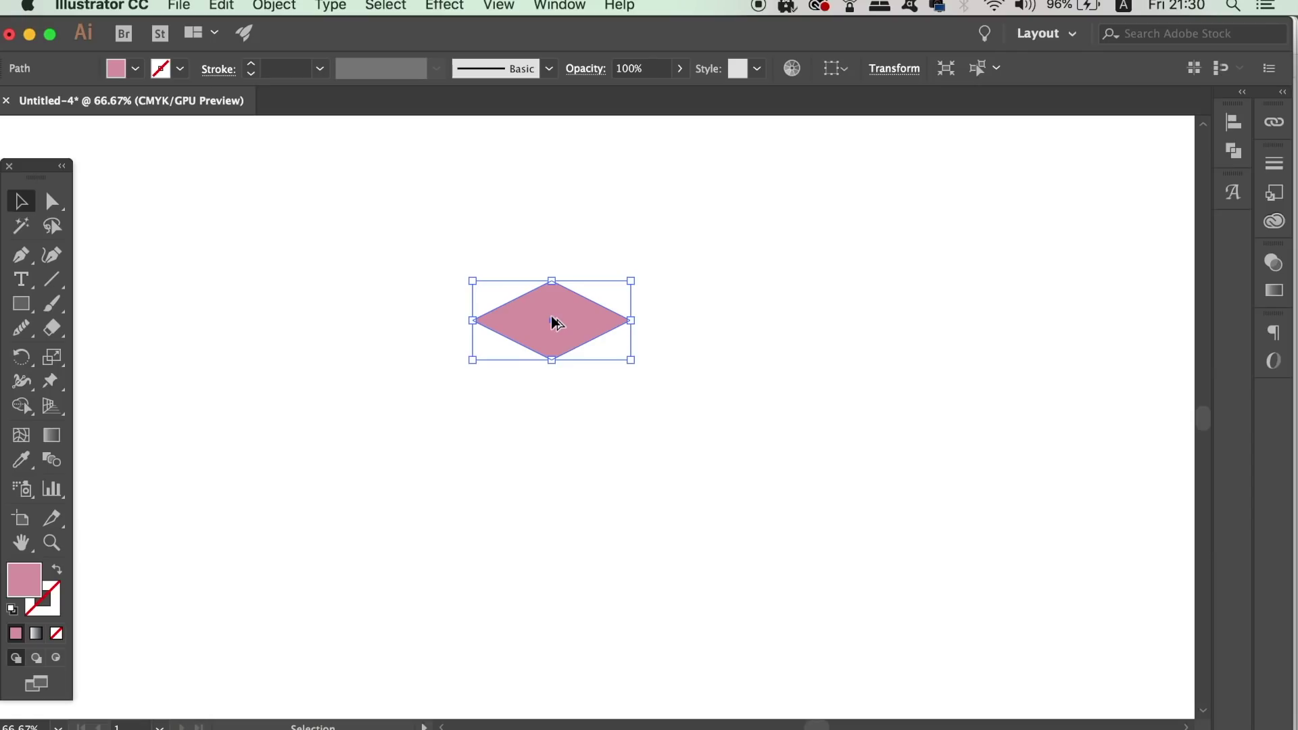
{"action": "key", "text": "super+equal"}
{"action": "key", "text": "super+equal"}
{"action": "left_click_drag", "start_coordinate": [560, 322], "coordinate": [603, 485]}
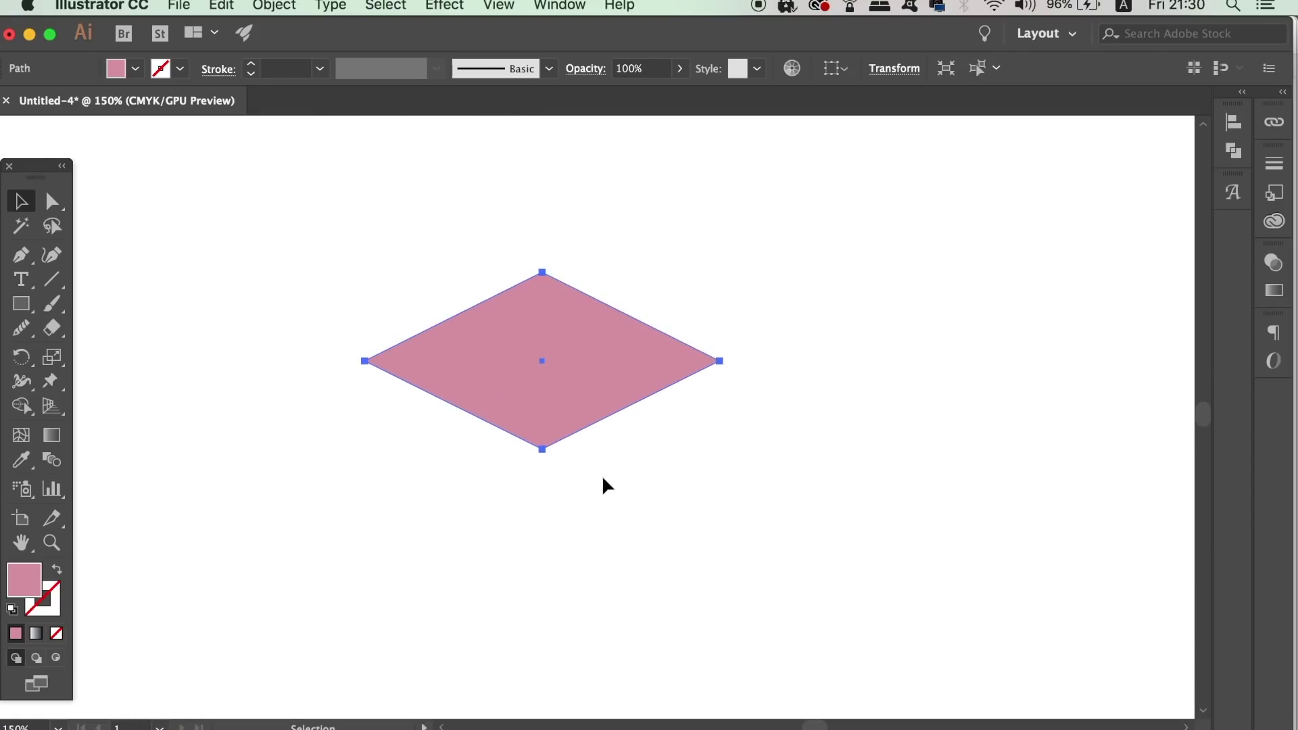
Review Smart Guides preferences (alignment, 90° & 45° construction guides) and confirm them
{"action": "left_click", "coordinate": [101, 6]}
{"action": "mouse_move", "coordinate": [136, 60]}
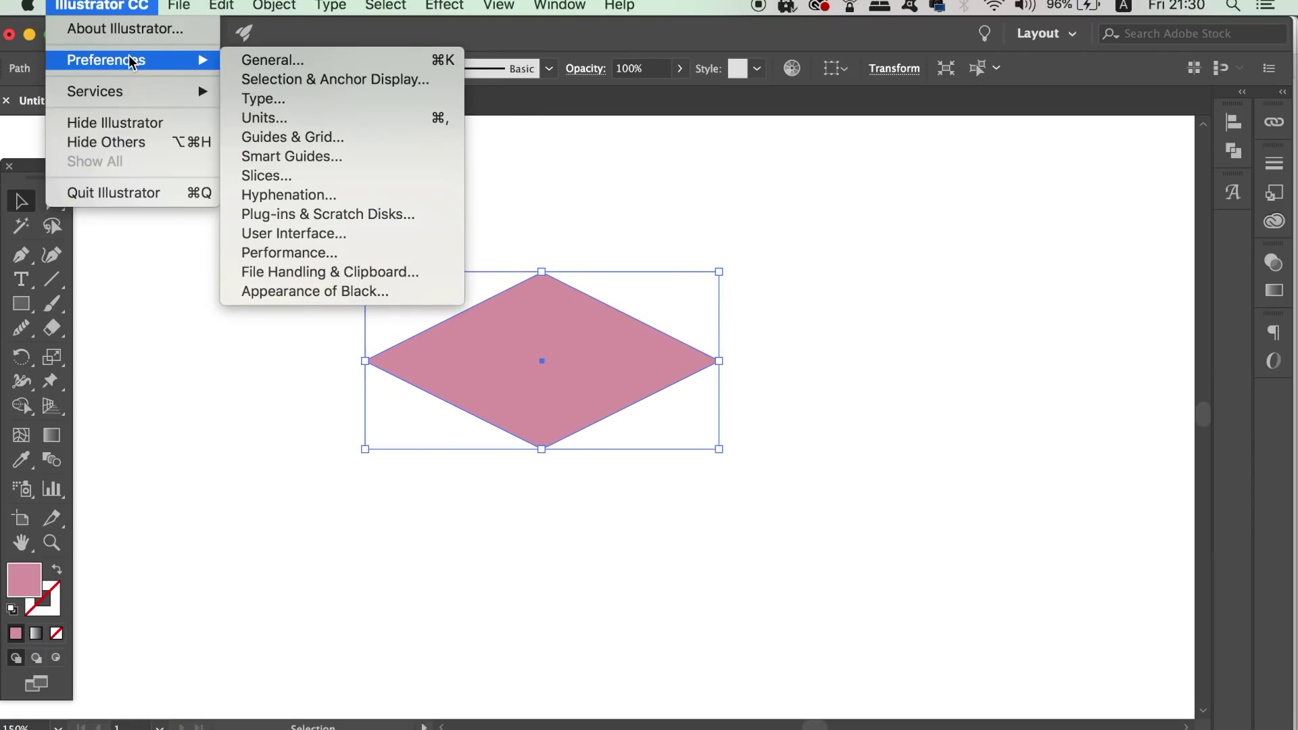
{"action": "left_click", "coordinate": [382, 158]}
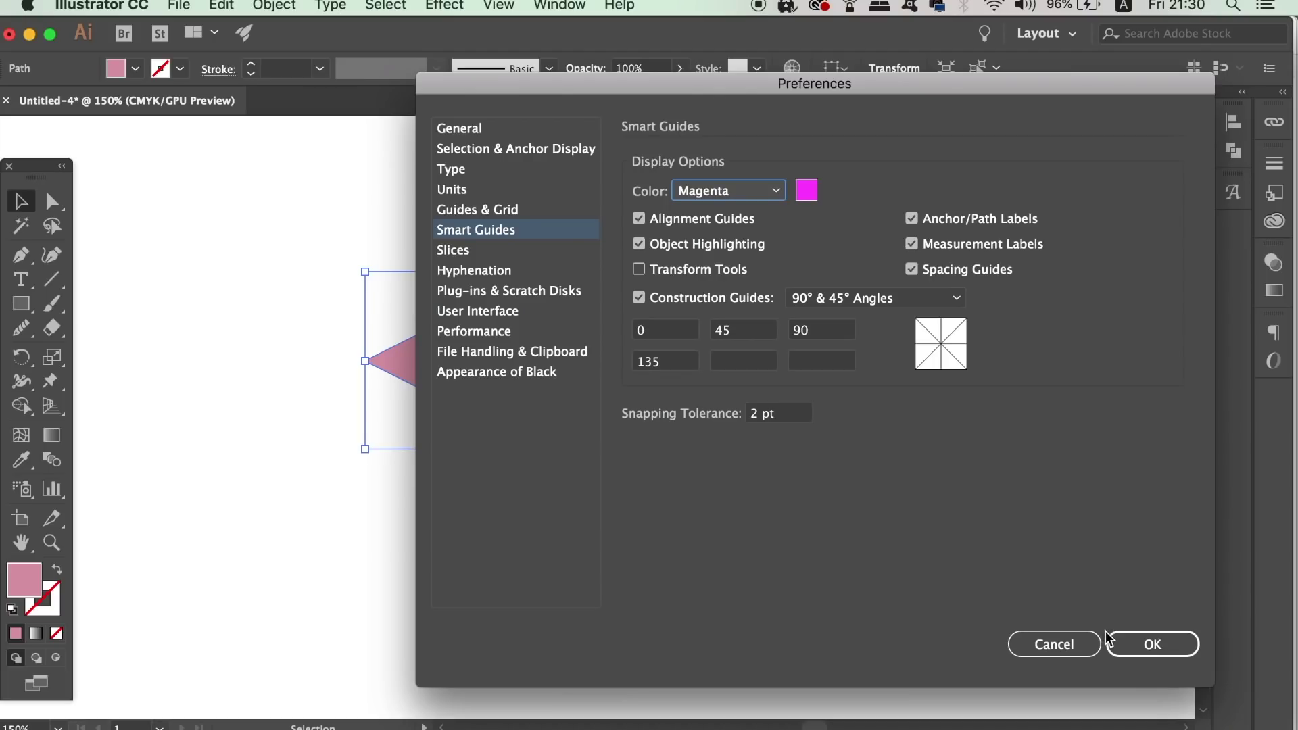
{"action": "left_click", "coordinate": [1153, 643]}
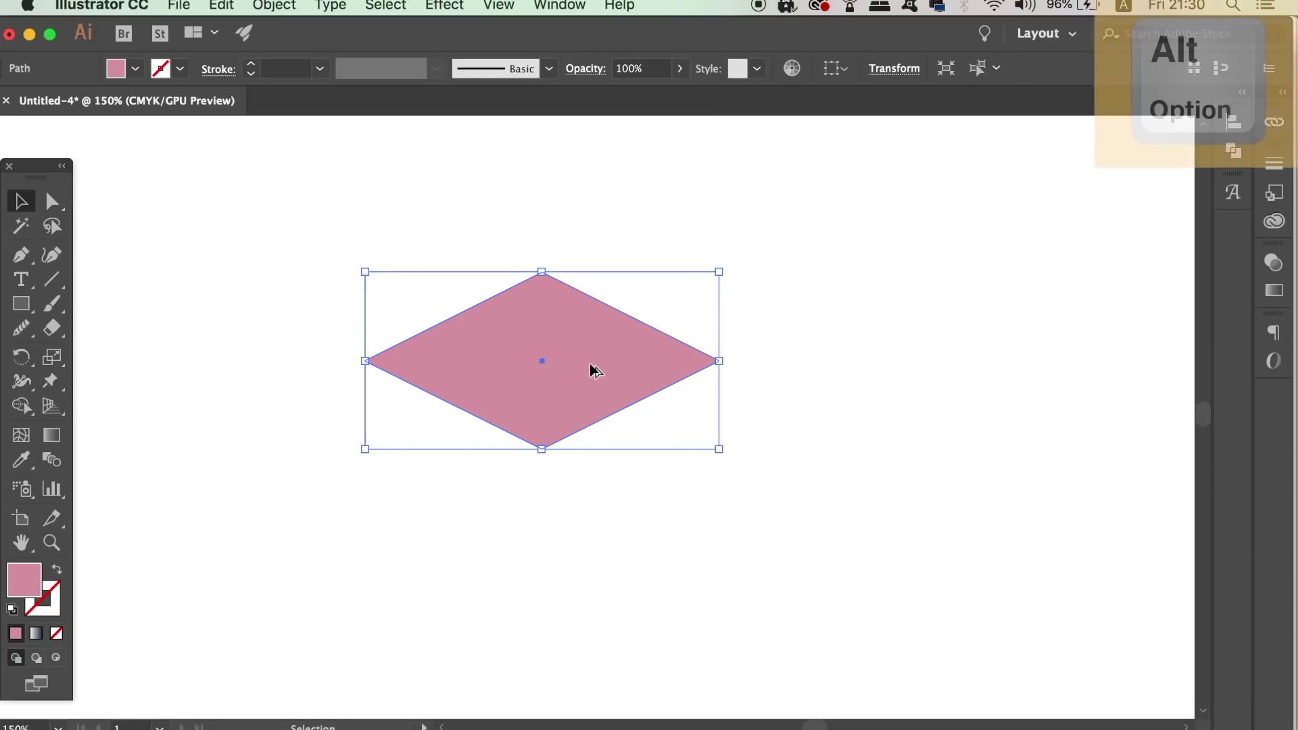
Option-drag a rhombus copy straight down, its top point snapped to the original's bottom point
{"action": "left_click_drag", "start_coordinate": [583, 421], "coordinate": [588, 534]}
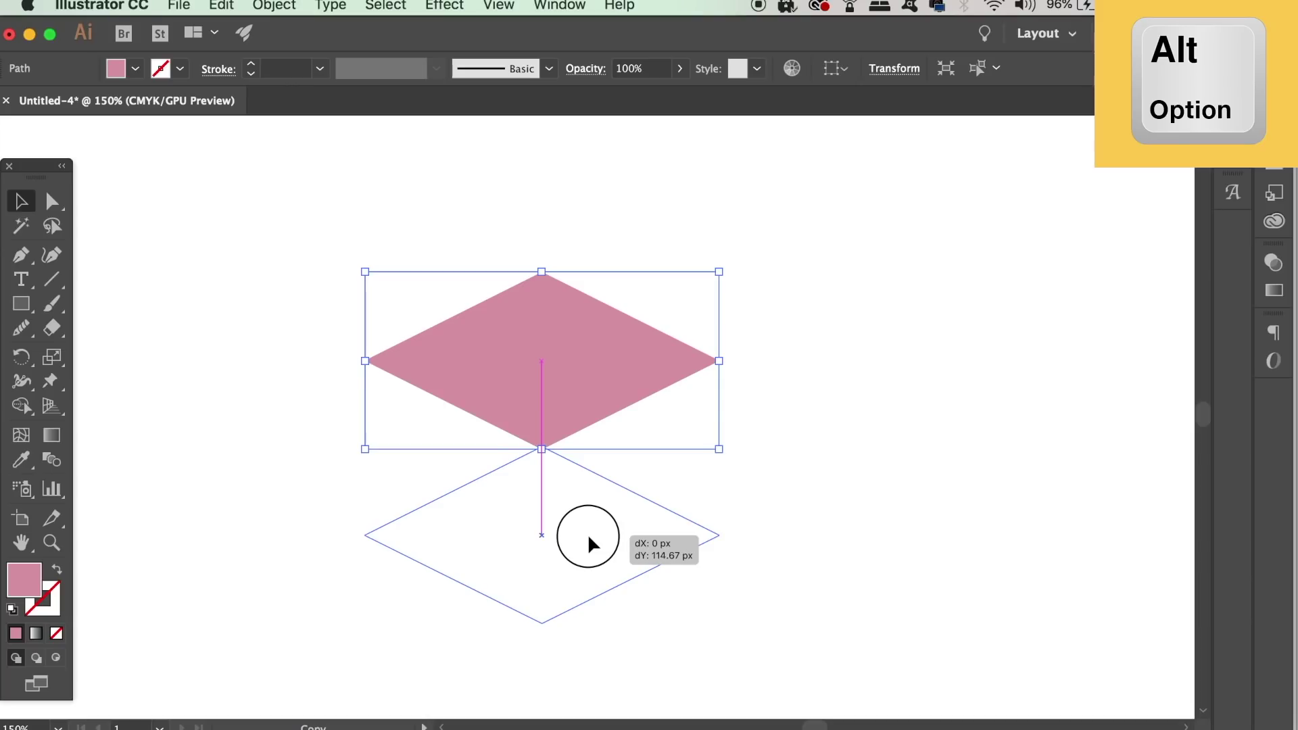
{"action": "left_click_drag", "start_coordinate": [589, 538], "coordinate": [589, 539]}
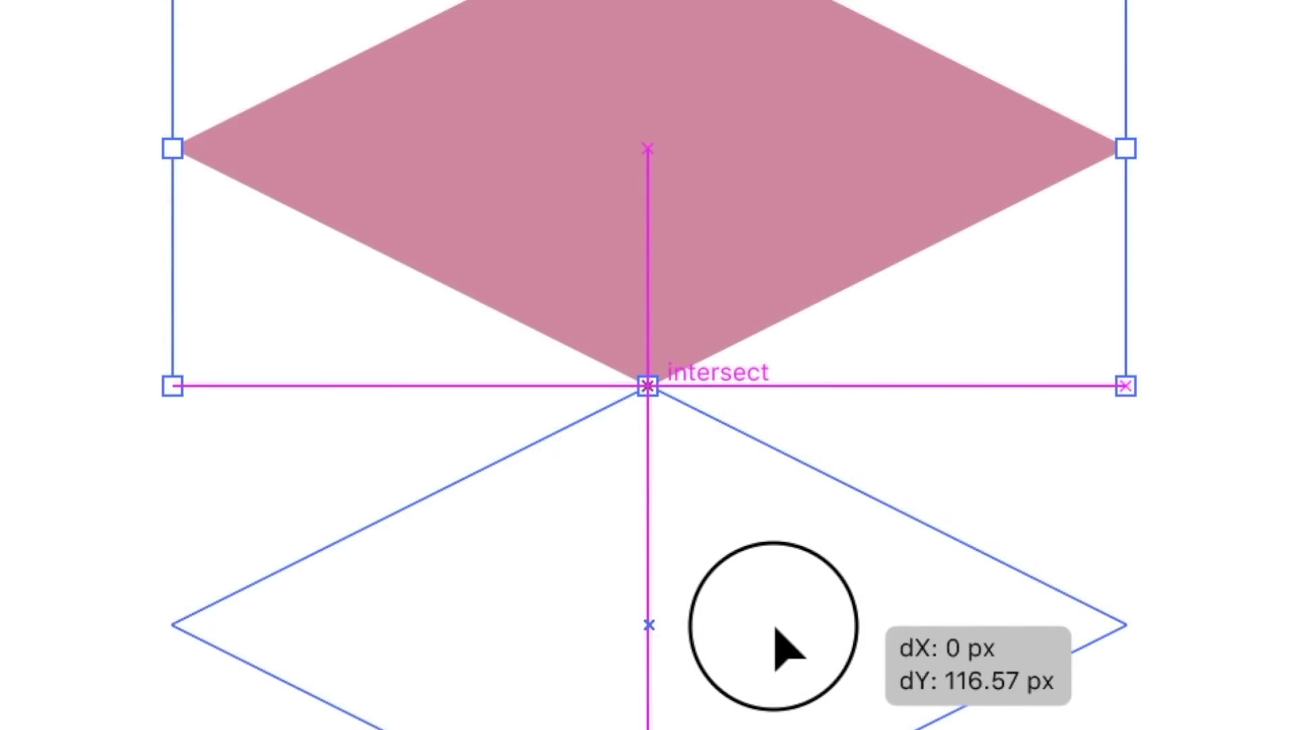
{"action": "left_click_drag", "start_coordinate": [776, 629], "coordinate": [774, 636]}
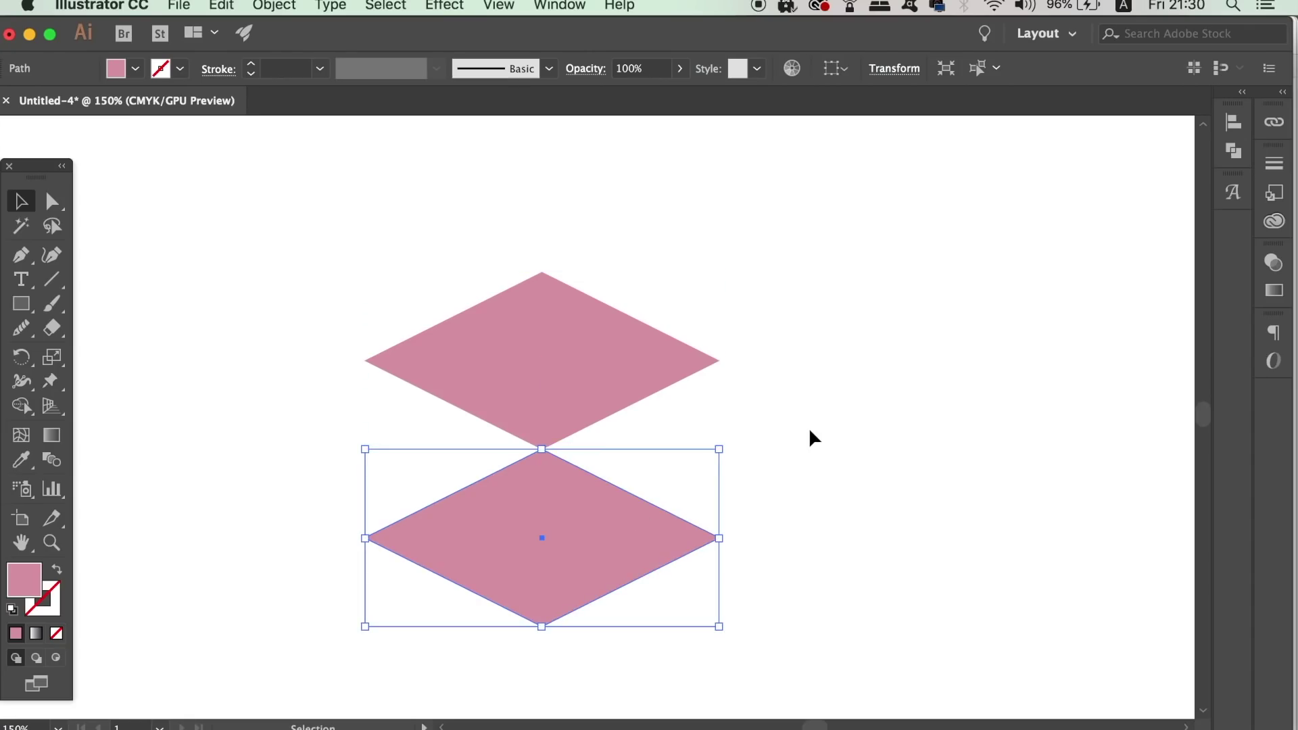
{"action": "left_click", "coordinate": [810, 431]}
{"action": "key", "text": "p"}
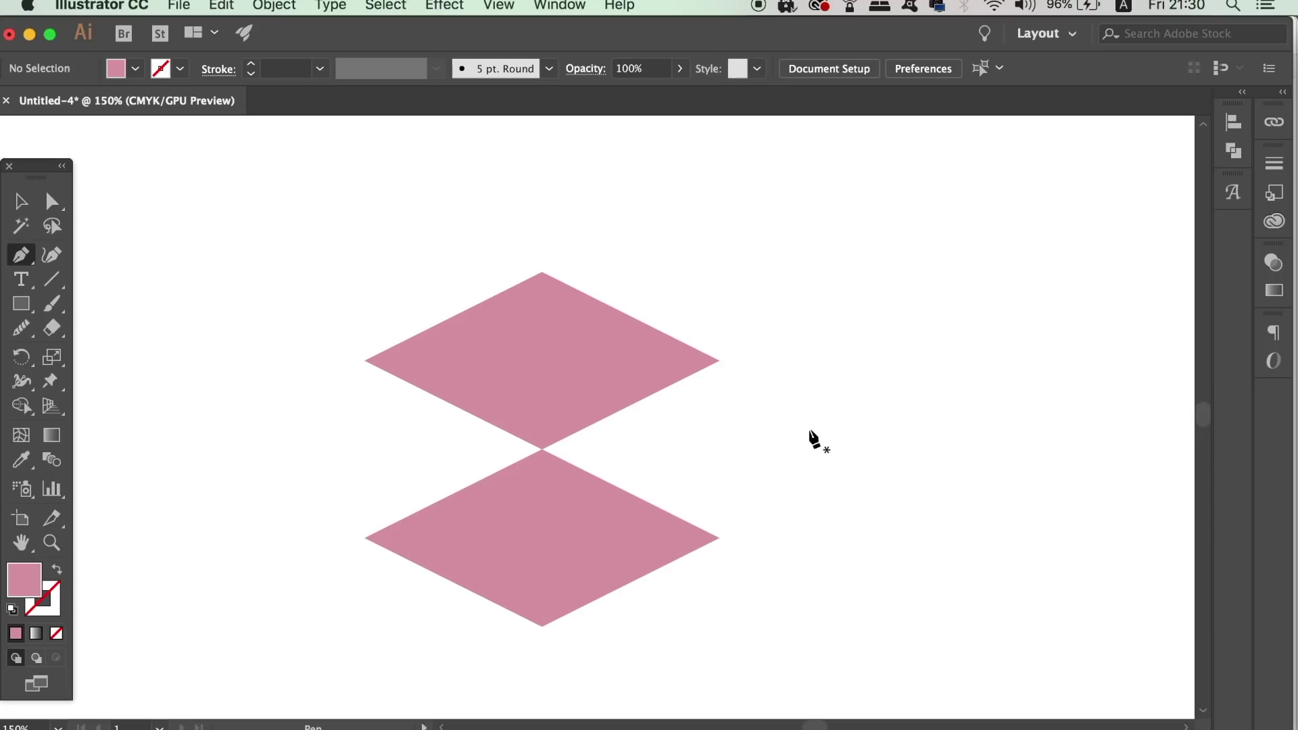
Pen-draw the cube's left face through four vertices below the top rhombus
{"action": "left_click", "coordinate": [542, 627]}
{"action": "left_click", "coordinate": [366, 539]}
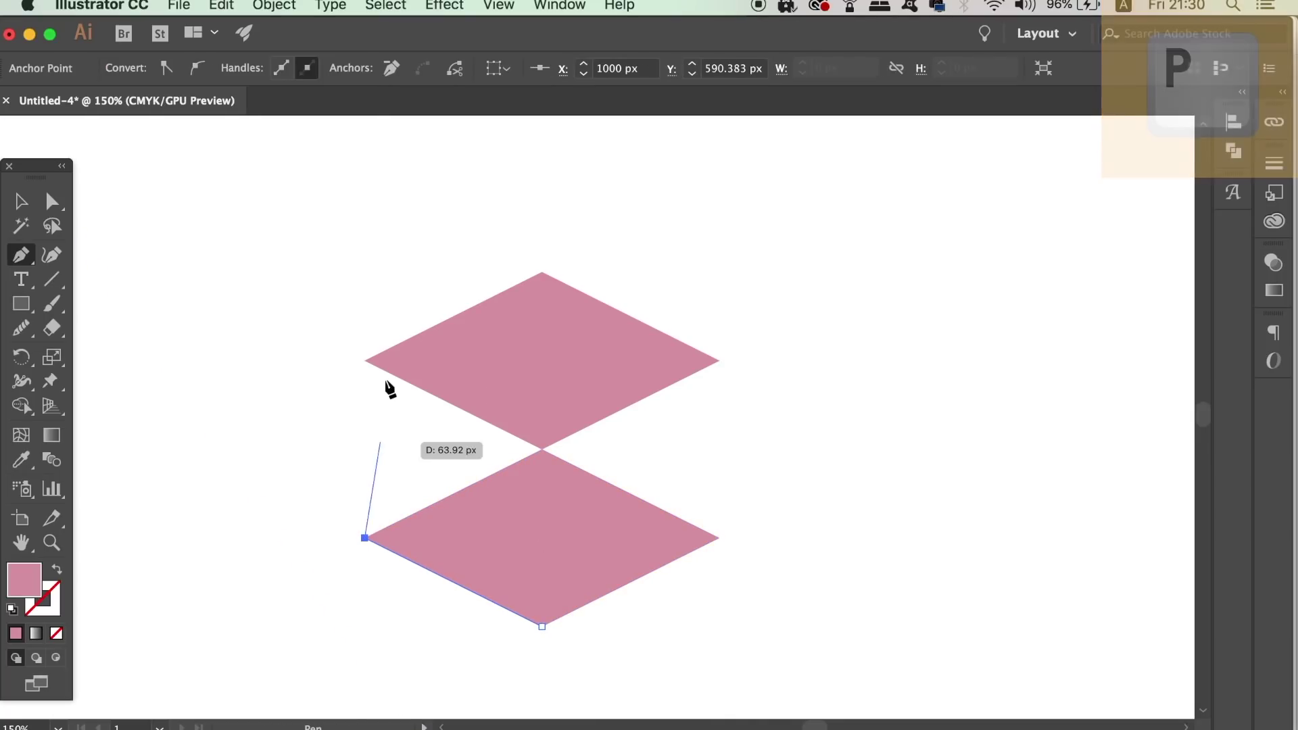
{"action": "left_click", "coordinate": [365, 361]}
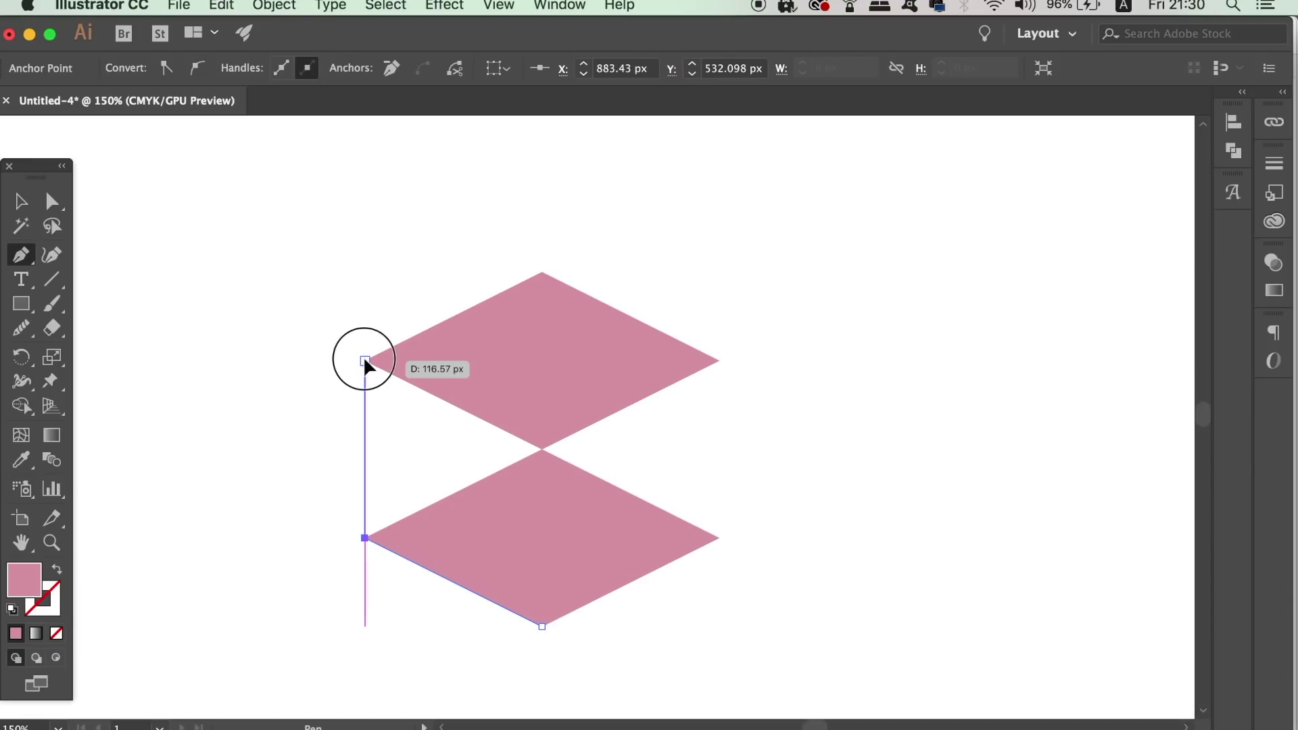
{"action": "left_click", "coordinate": [542, 449]}
{"action": "left_click", "coordinate": [542, 627]}
Delete the lower rhombus, then select the new left face
{"action": "key", "text": "v"}
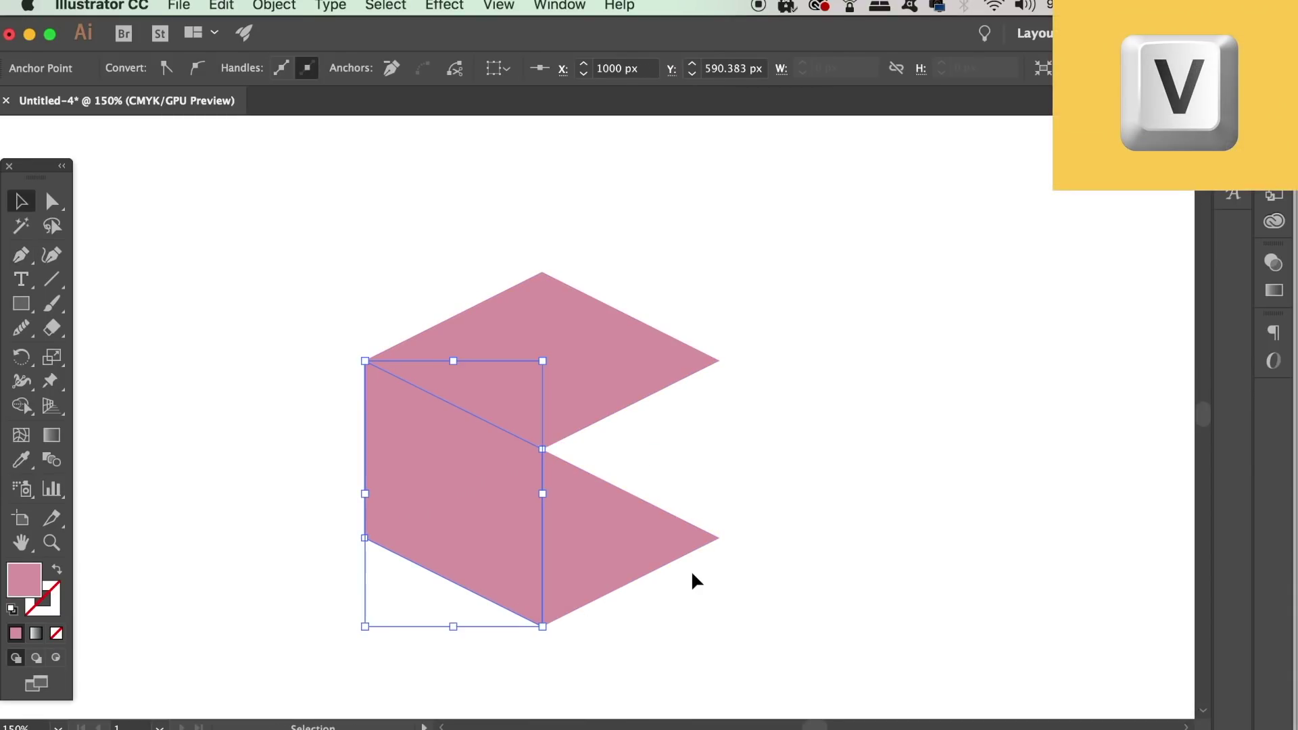
{"action": "left_click", "coordinate": [758, 557]}
{"action": "left_click", "coordinate": [667, 551]}
{"action": "key", "text": "Delete"}
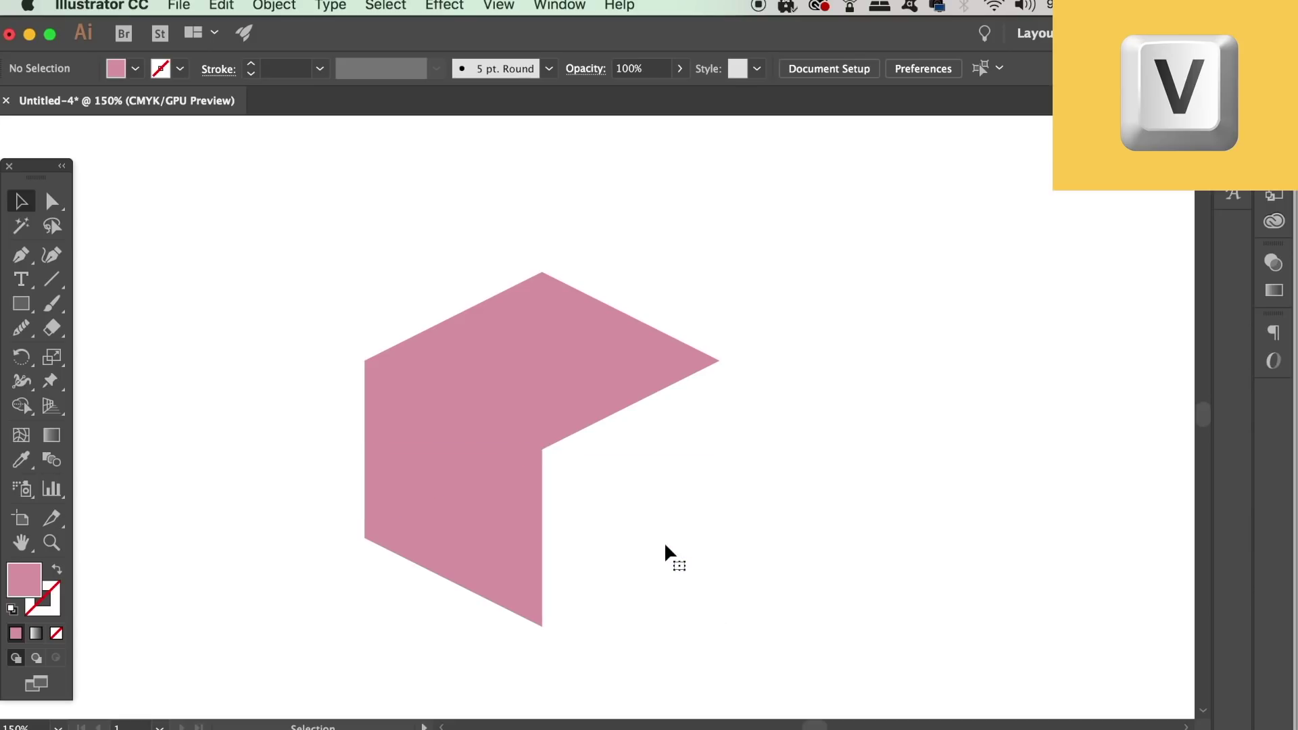
{"action": "left_click", "coordinate": [488, 529]}
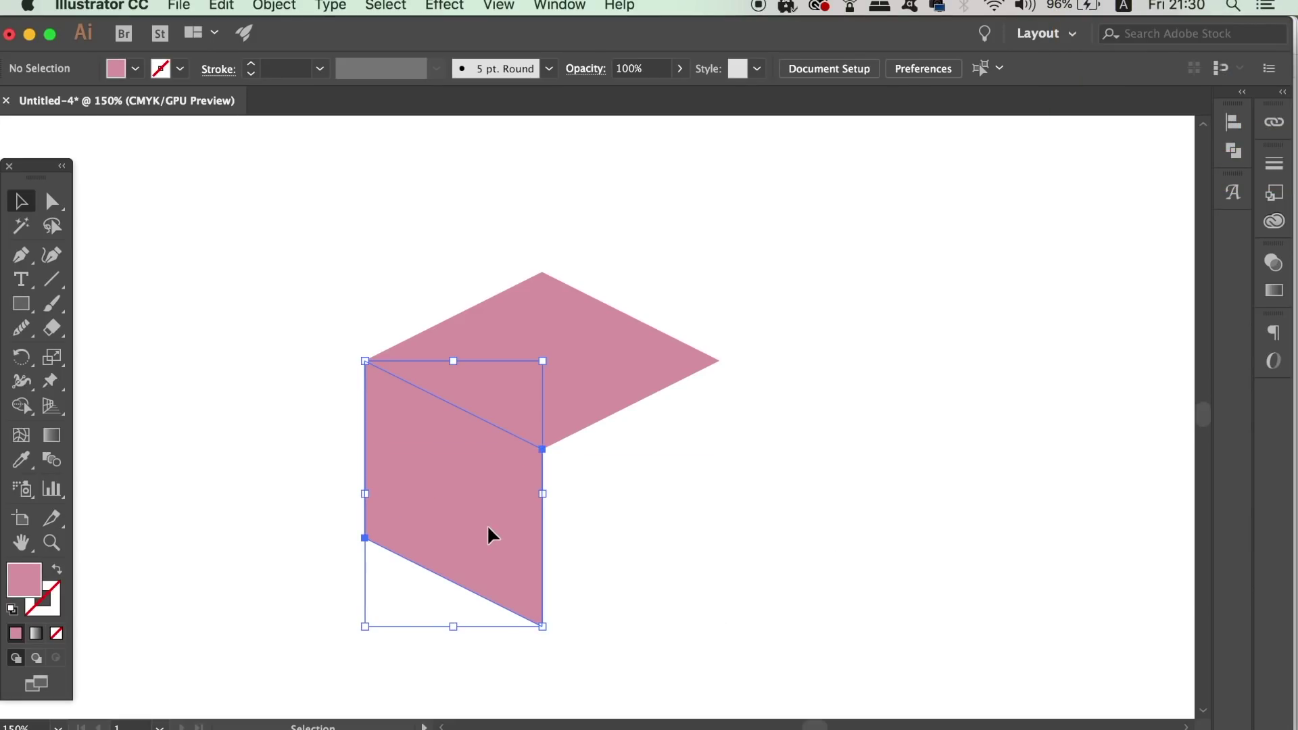
Duplicate the side face to the right and reflect the copy vertically
{"action": "left_click_drag", "start_coordinate": [479, 527], "coordinate": [597, 527]}
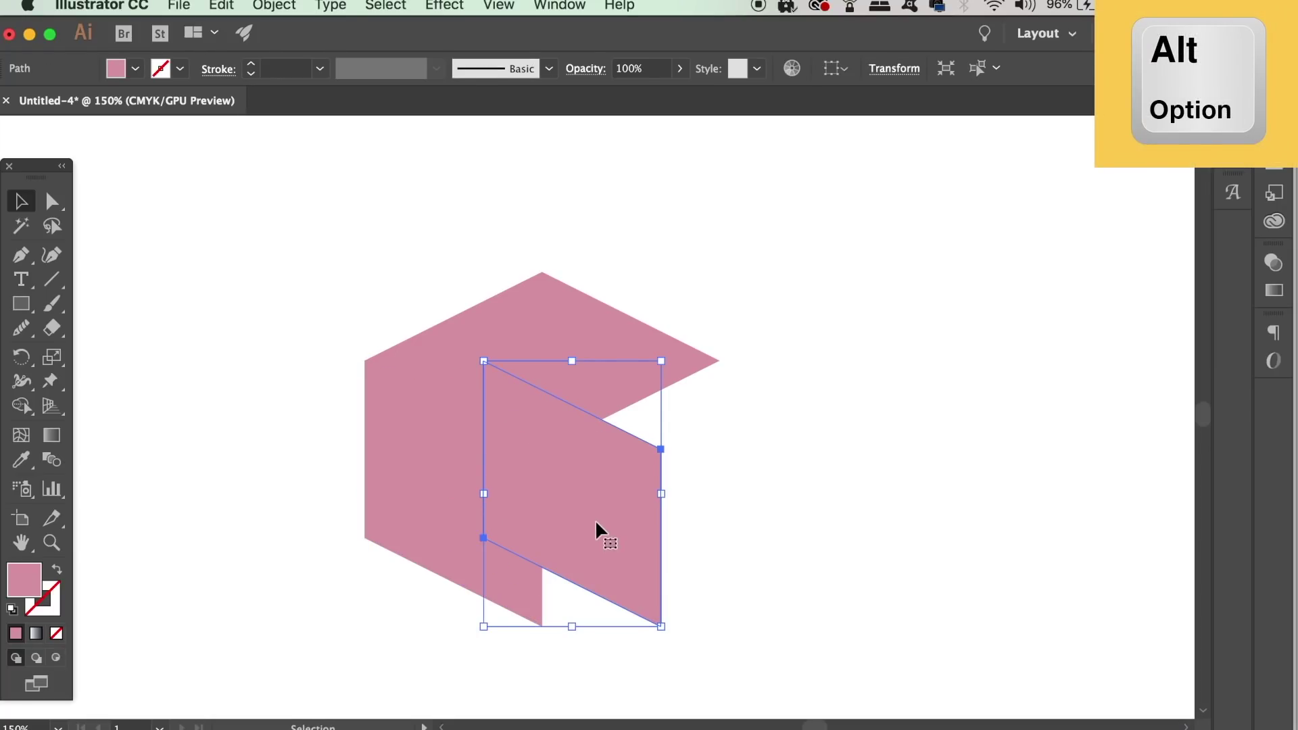
{"action": "left_click", "coordinate": [302, 3]}
{"action": "mouse_move", "coordinate": [298, 28]}
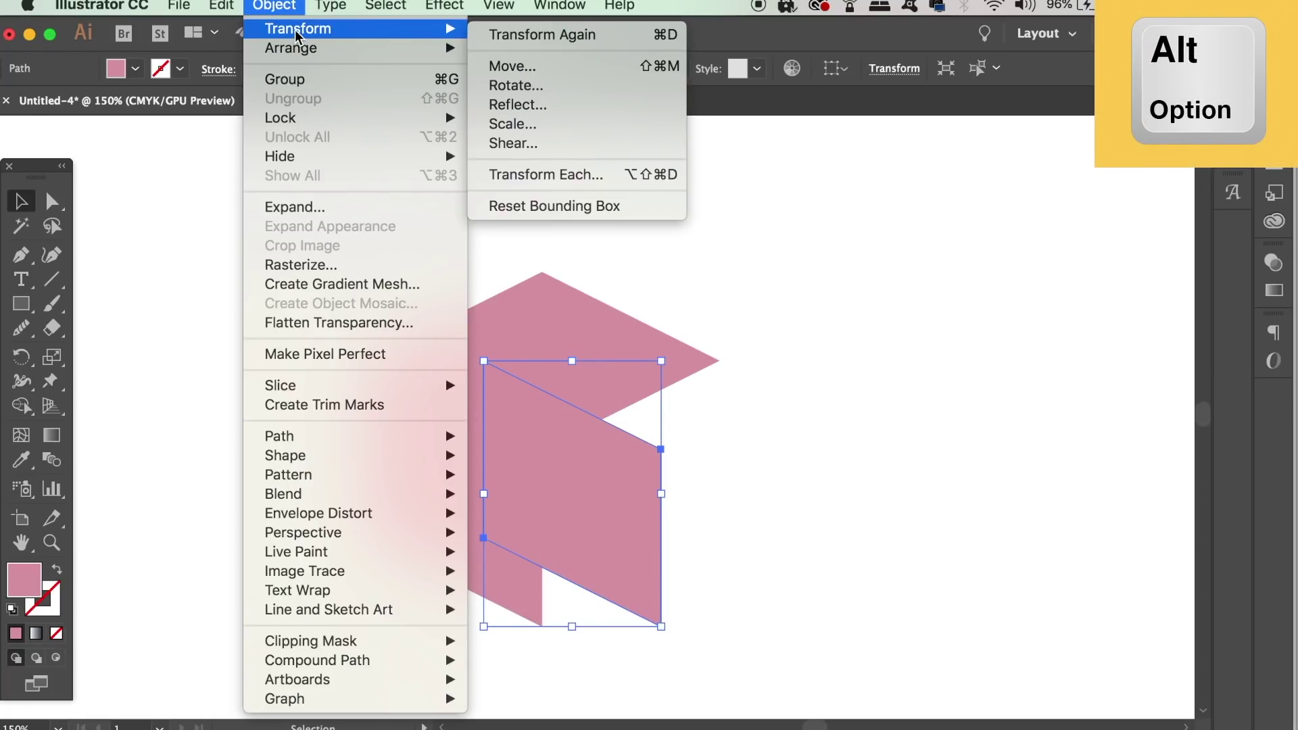
{"action": "left_click", "coordinate": [584, 106]}
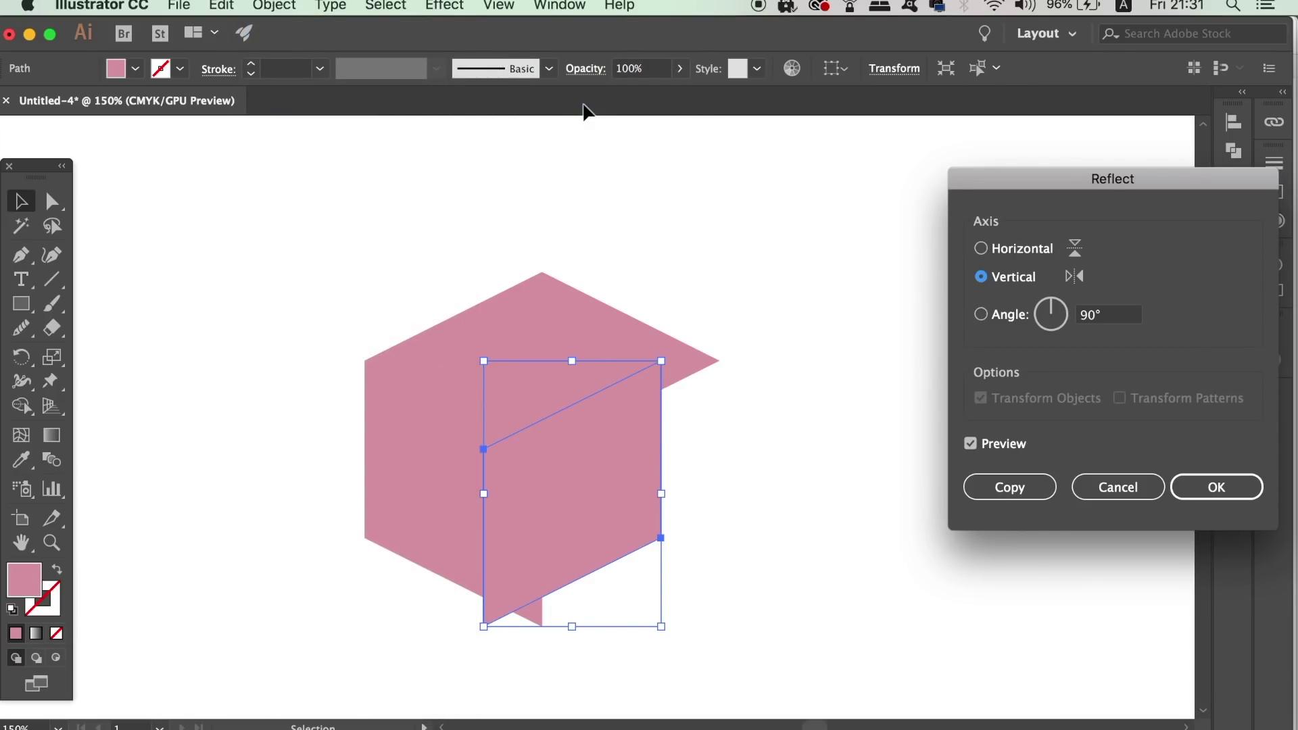
{"action": "key", "text": "Return"}
Move the mirrored face into the hexagon's right half to complete the cube silhouette
{"action": "left_click_drag", "start_coordinate": [590, 477], "coordinate": [647, 478]}
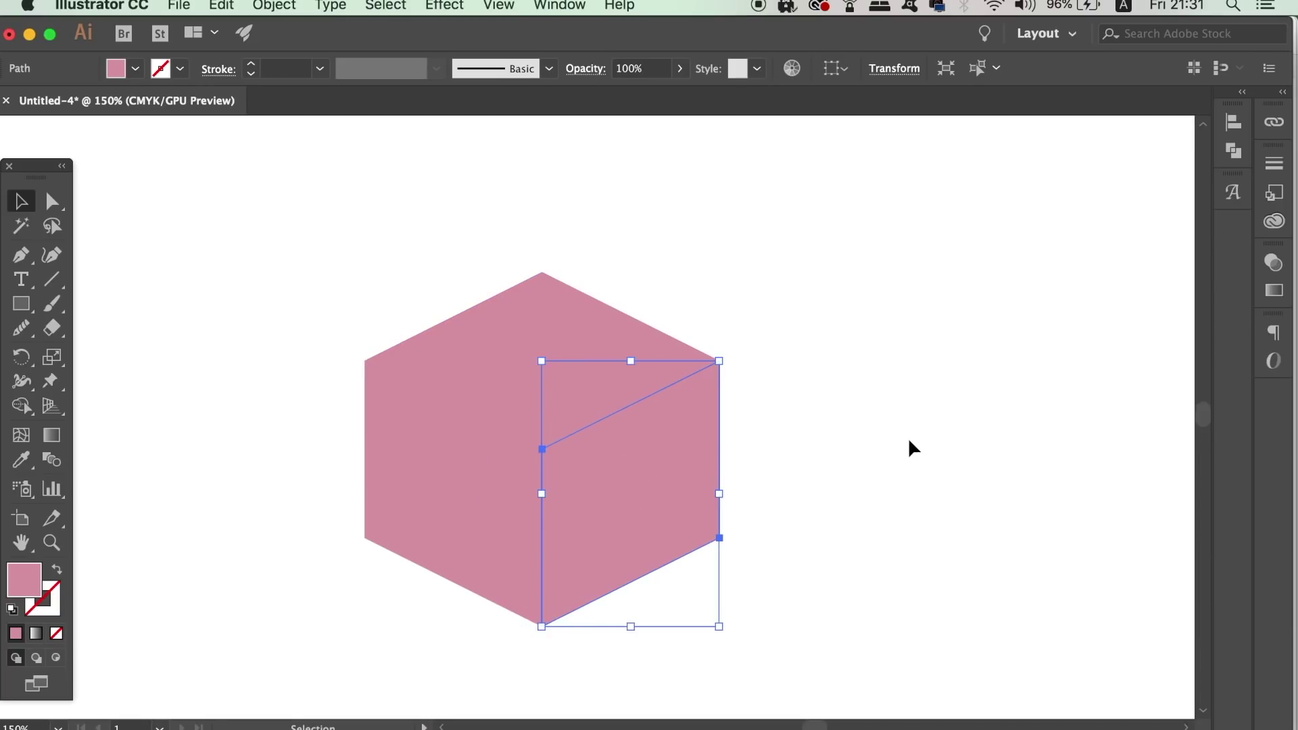
{"action": "left_click", "coordinate": [909, 437]}
{"action": "left_click_drag", "start_coordinate": [864, 439], "coordinate": [924, 386]}
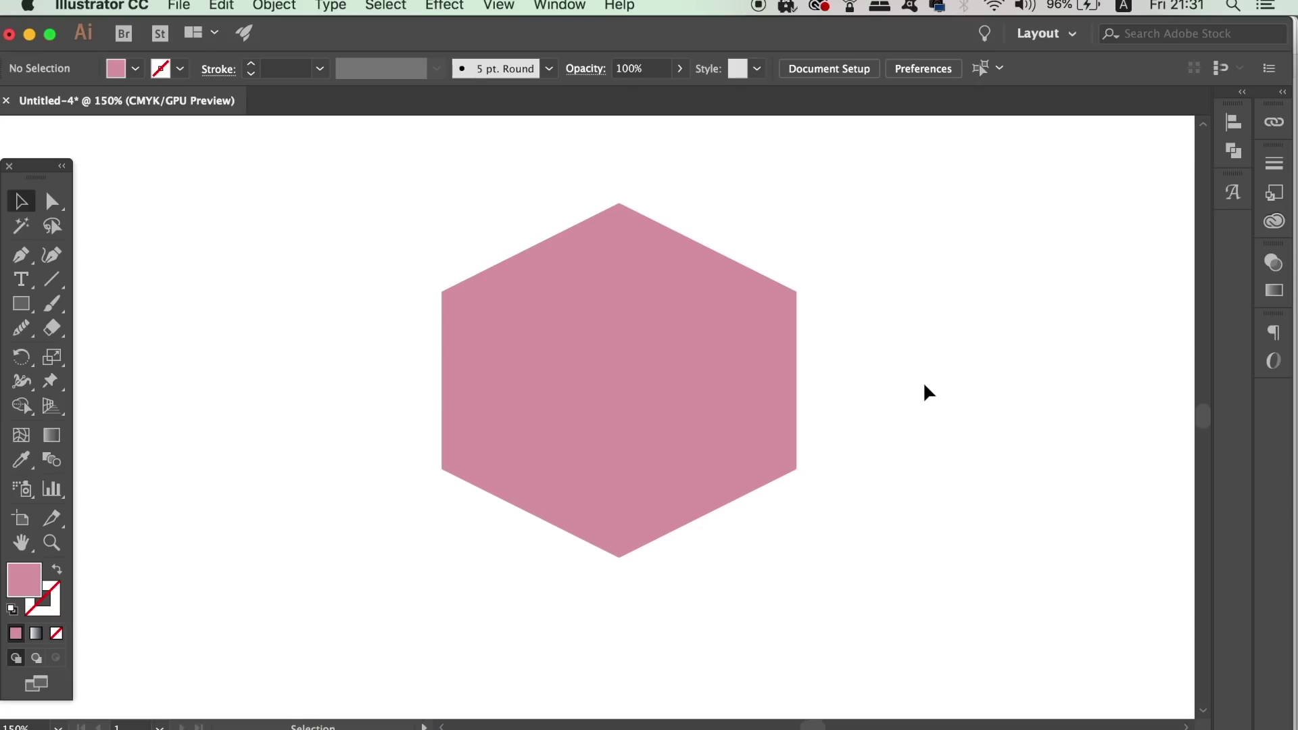
{"action": "left_click", "coordinate": [713, 415]}
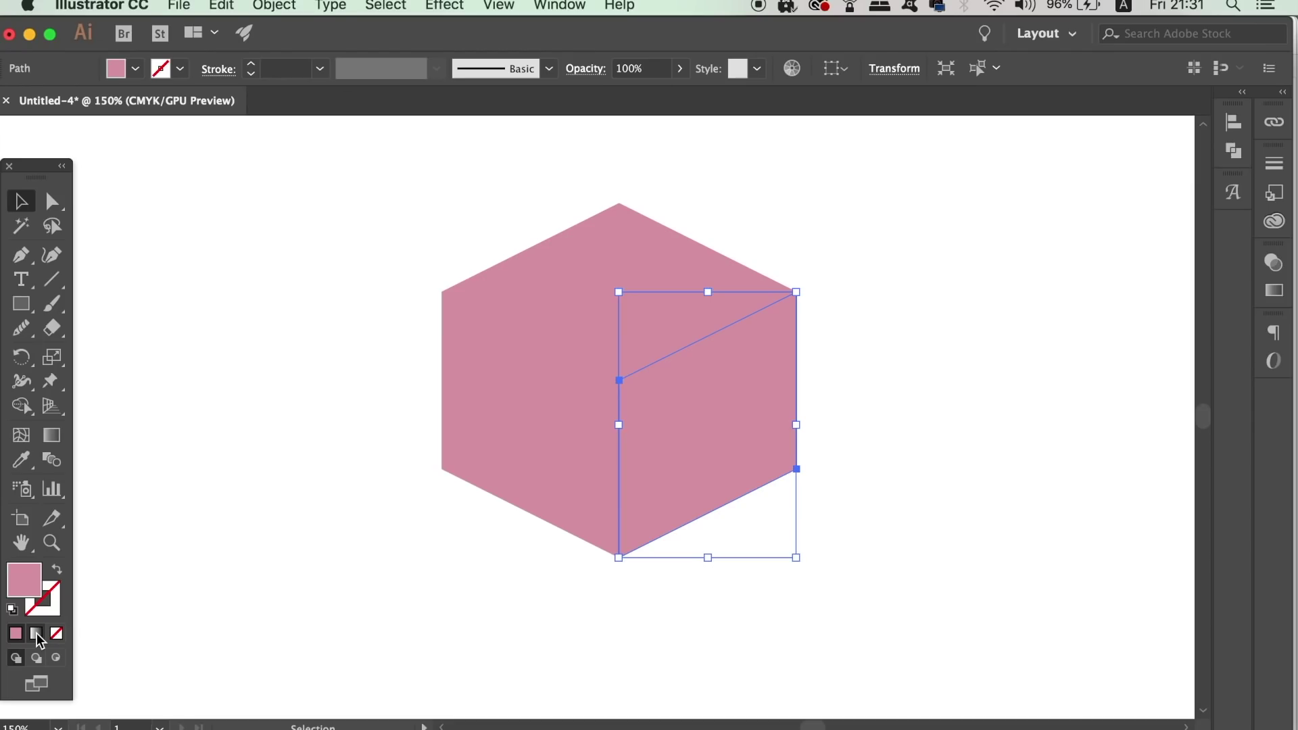
Fill the right face with a gradient and set both stops to the magenta swatch
{"action": "left_click", "coordinate": [325, 368]}
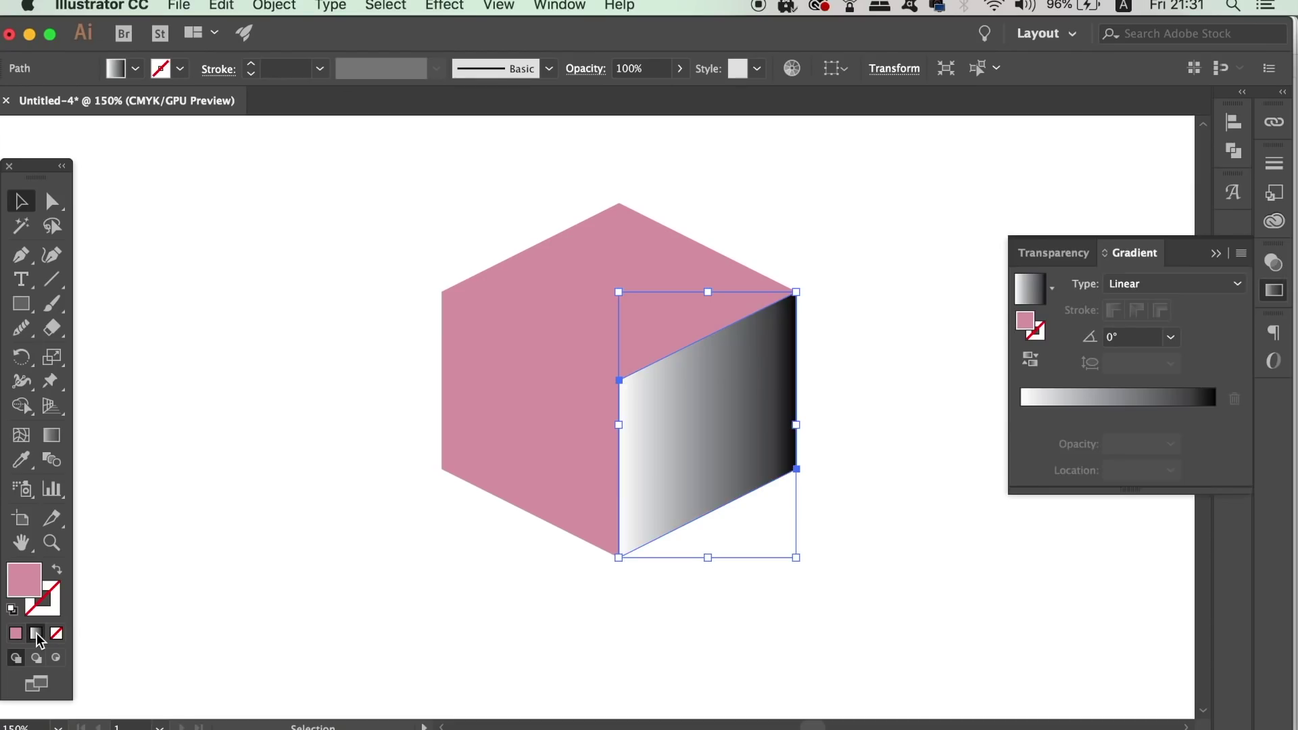
{"action": "double_click", "coordinate": [1214, 413]}
{"action": "left_click", "coordinate": [952, 524]}
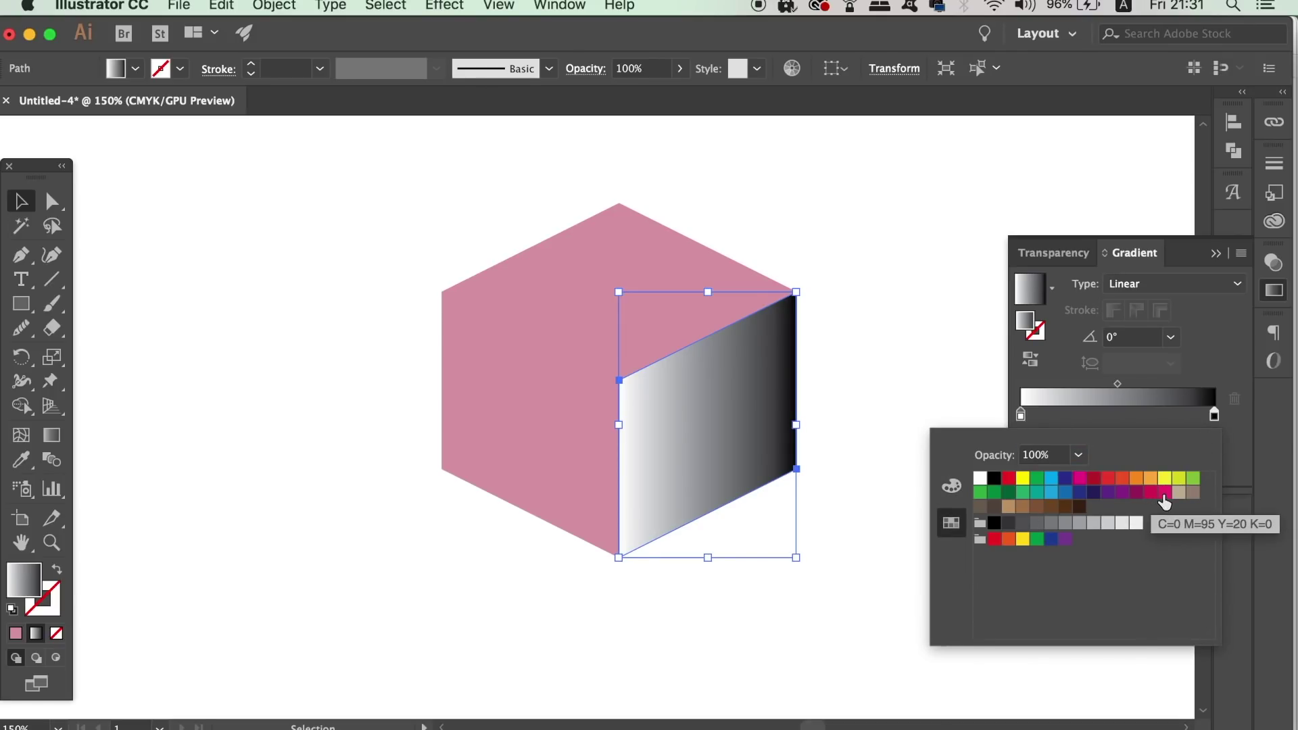
{"action": "left_click", "coordinate": [1164, 492]}
{"action": "double_click", "coordinate": [1021, 413]}
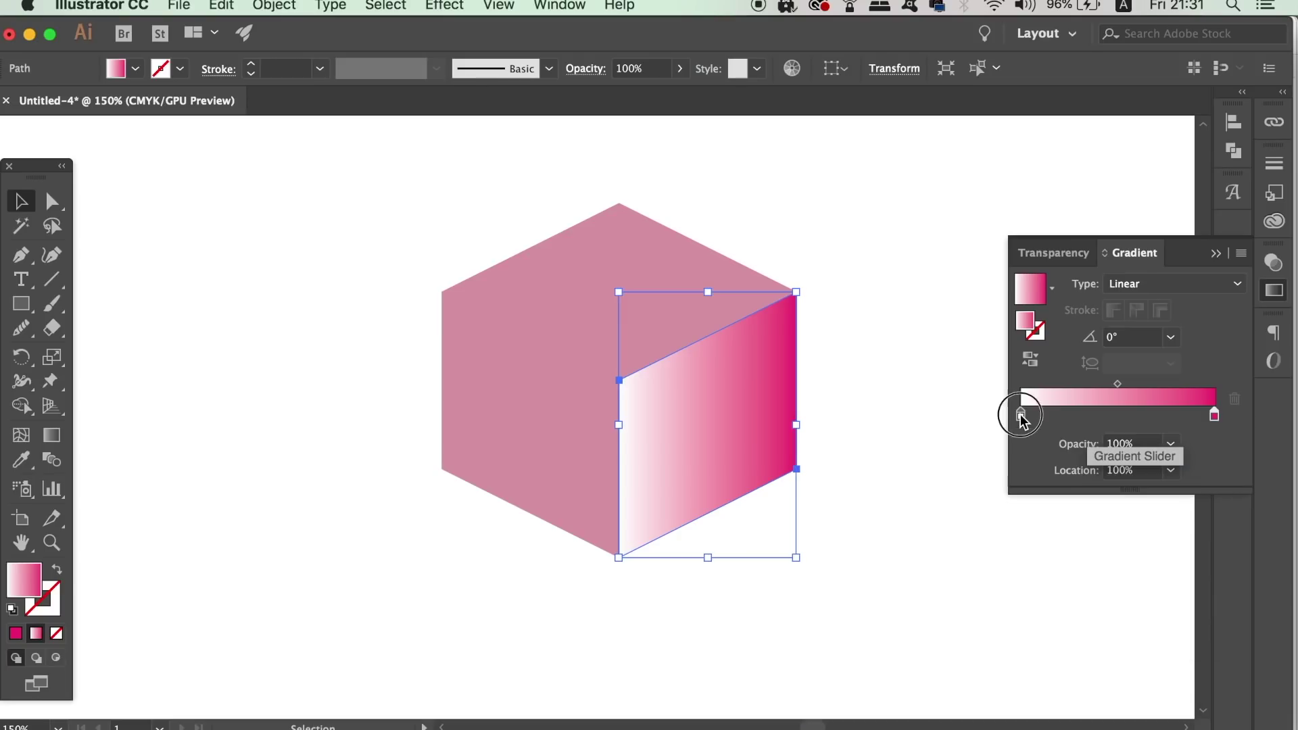
{"action": "left_click", "coordinate": [1164, 492]}
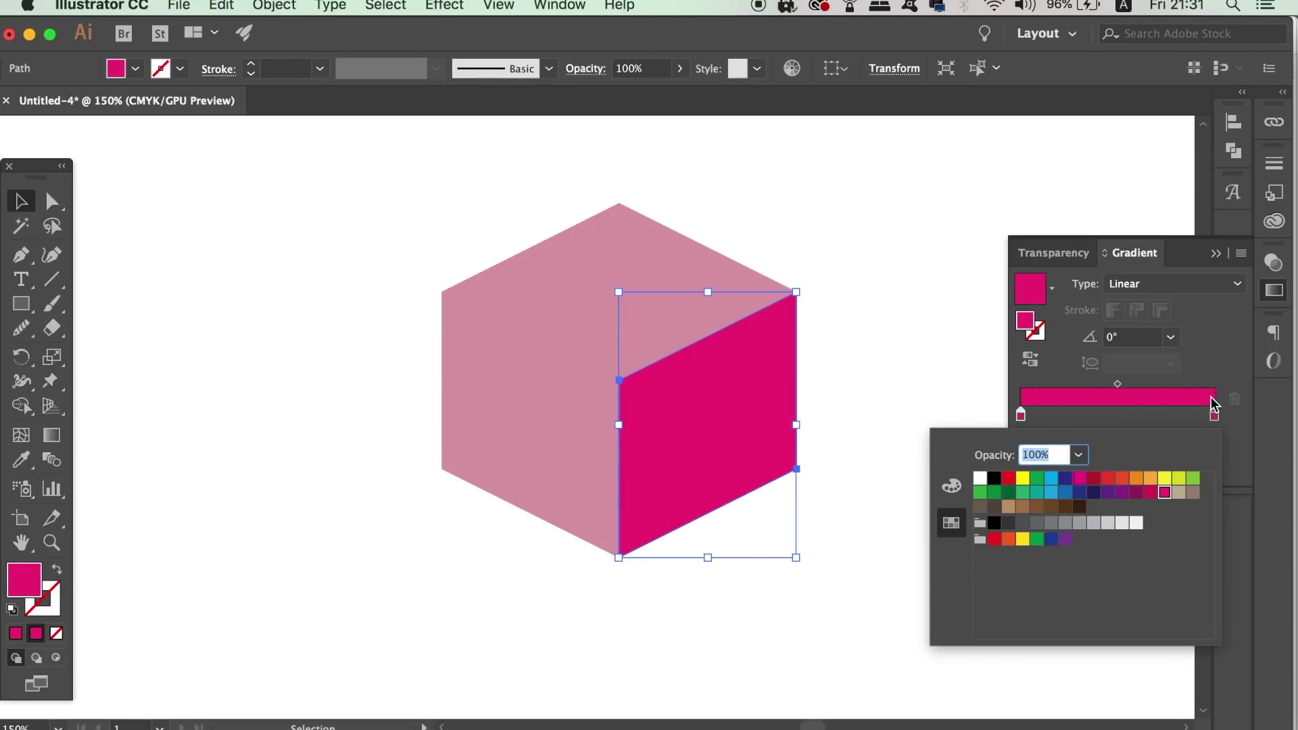
Darken the right gradient stop to K 46 using the CMYK sliders
{"action": "left_click", "coordinate": [1214, 415]}
{"action": "double_click", "coordinate": [1215, 415]}
{"action": "left_click", "coordinate": [952, 488]}
{"action": "left_click", "coordinate": [1079, 564]}
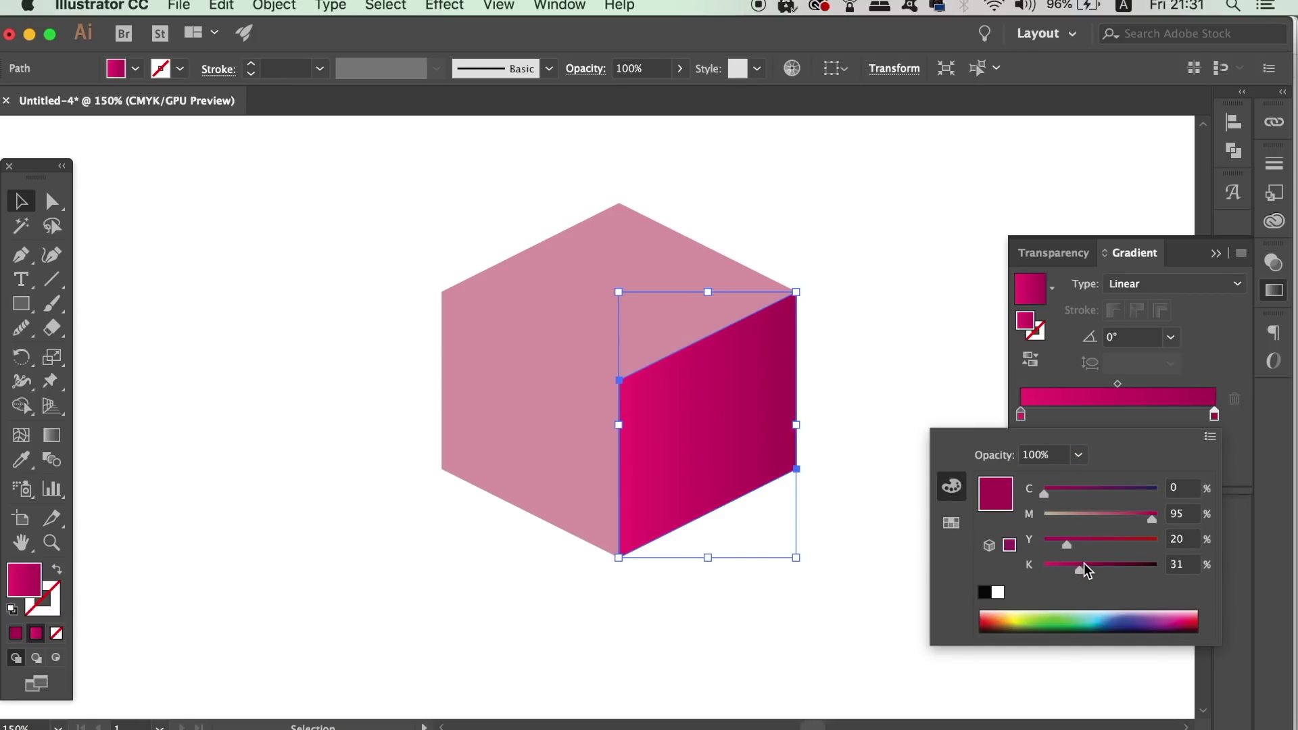
{"action": "left_click", "coordinate": [1089, 566]}
{"action": "left_click", "coordinate": [1100, 570]}
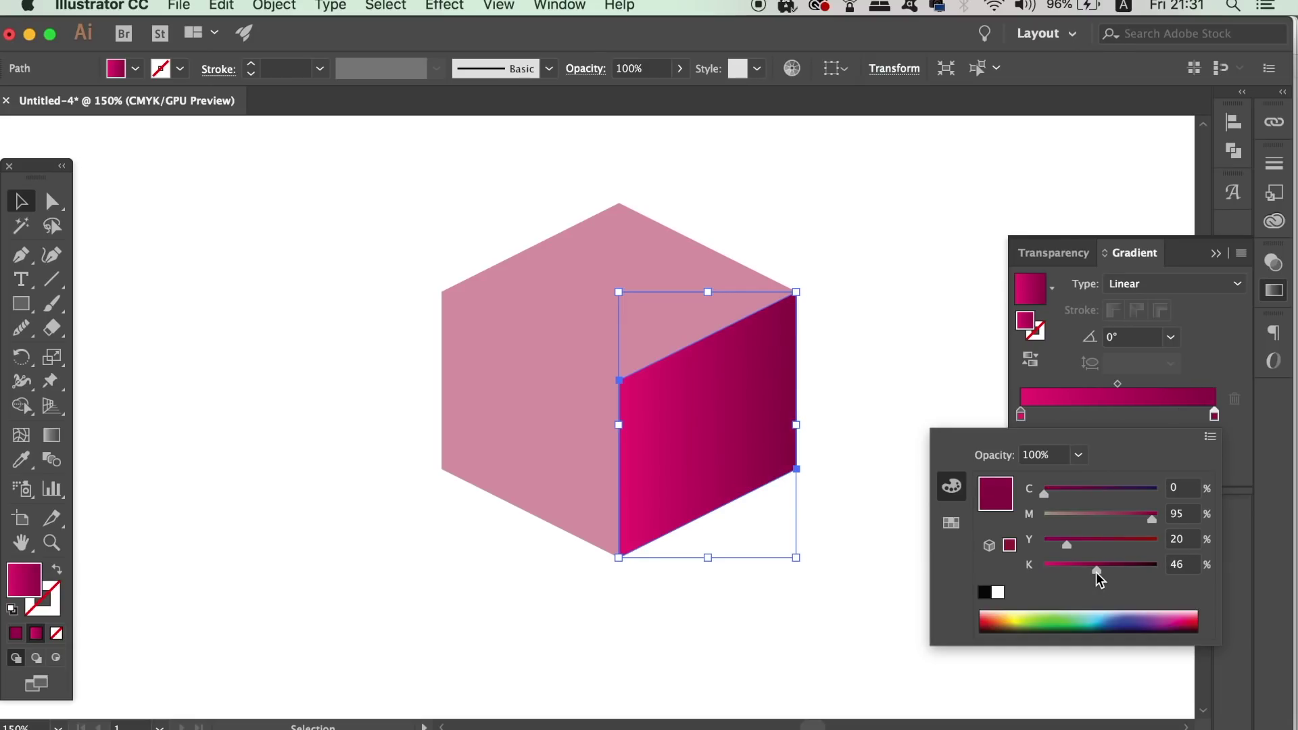
{"action": "left_click", "coordinate": [1171, 342]}
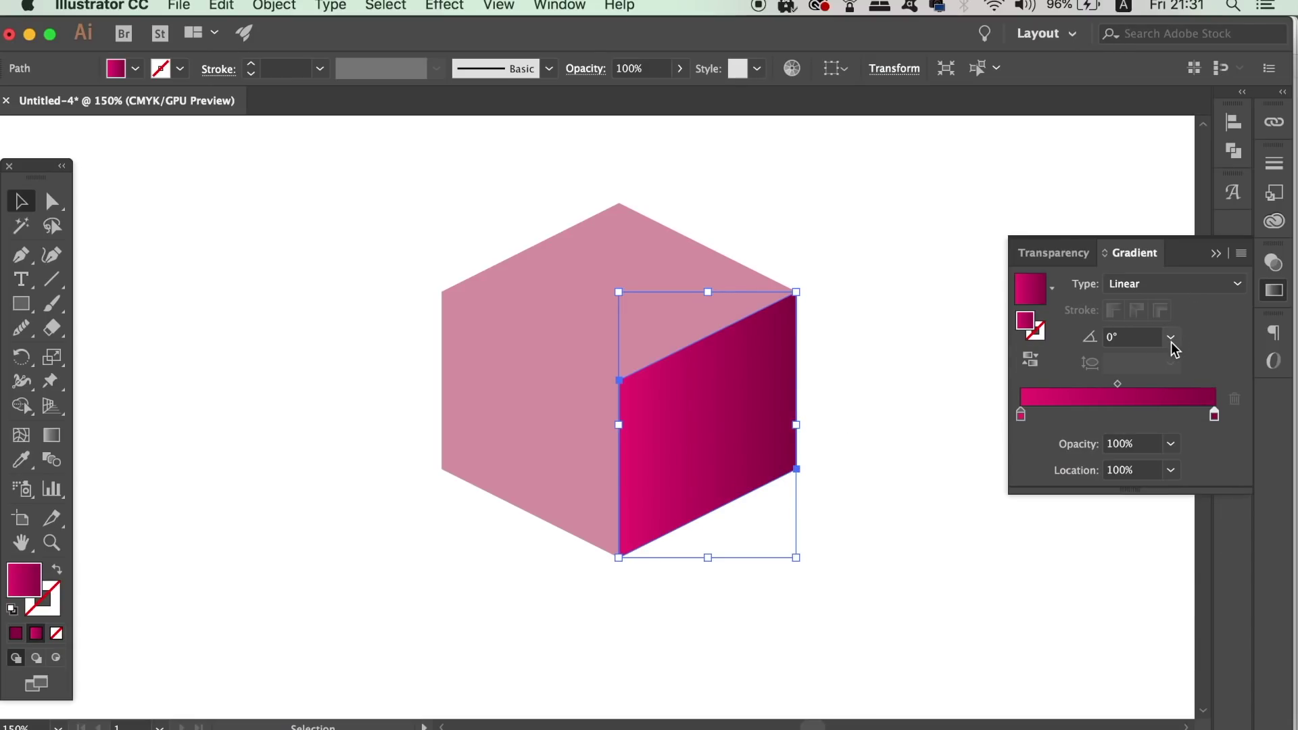
Set the right face's gradient angle to -30°
{"action": "left_click", "coordinate": [1171, 342]}
{"action": "left_click", "coordinate": [1184, 492]}
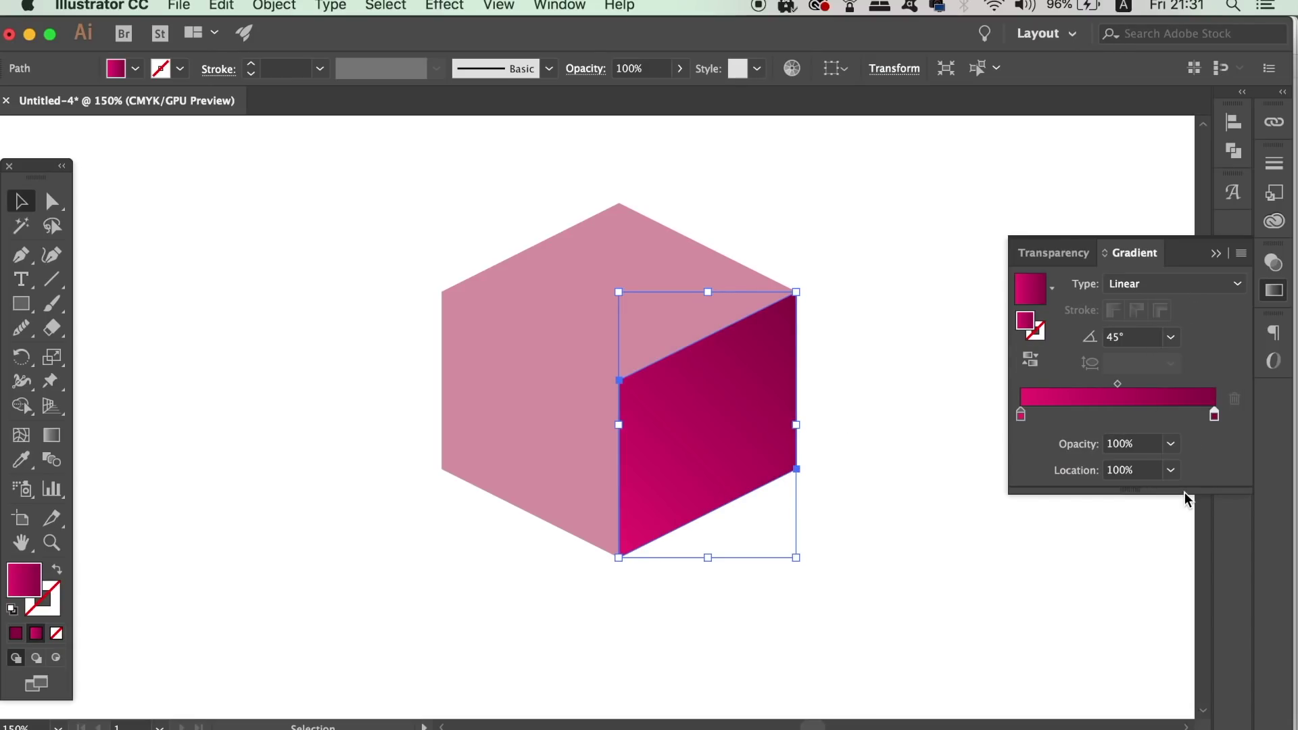
{"action": "left_click", "coordinate": [1172, 340]}
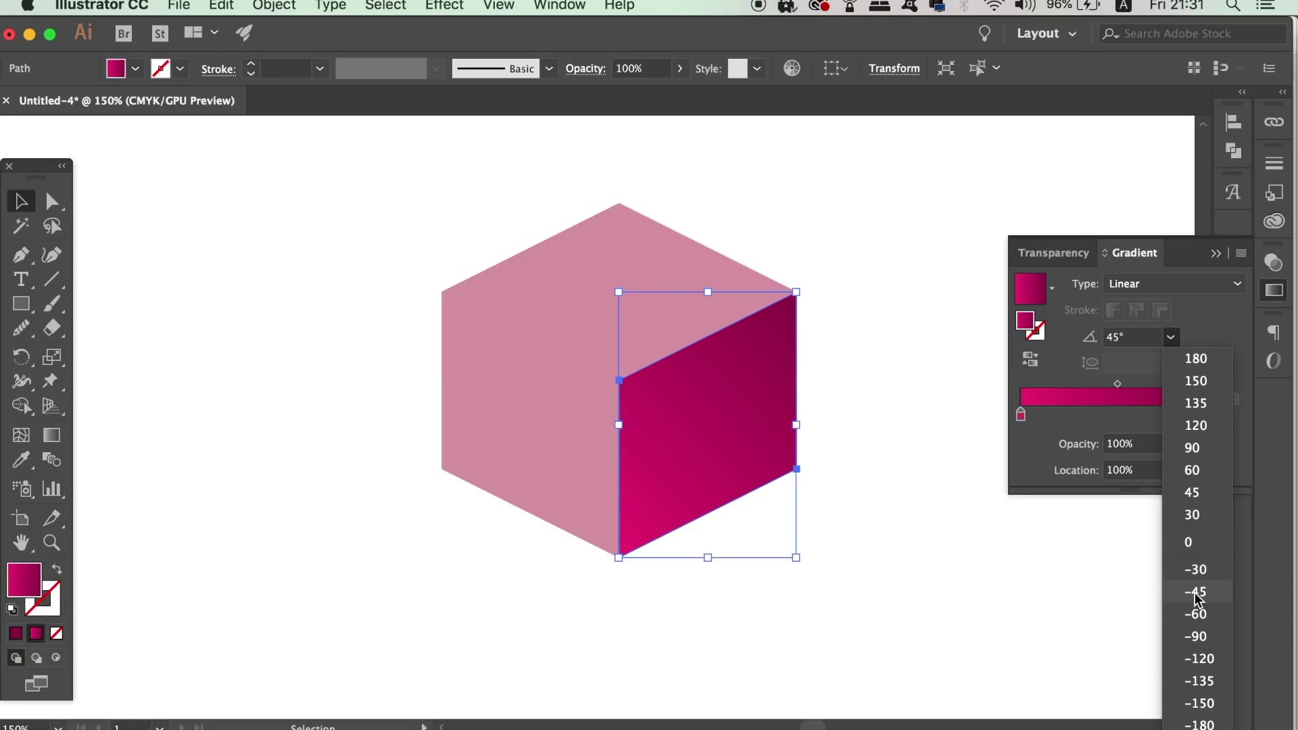
{"action": "left_click", "coordinate": [1195, 592]}
{"action": "left_click", "coordinate": [1170, 340]}
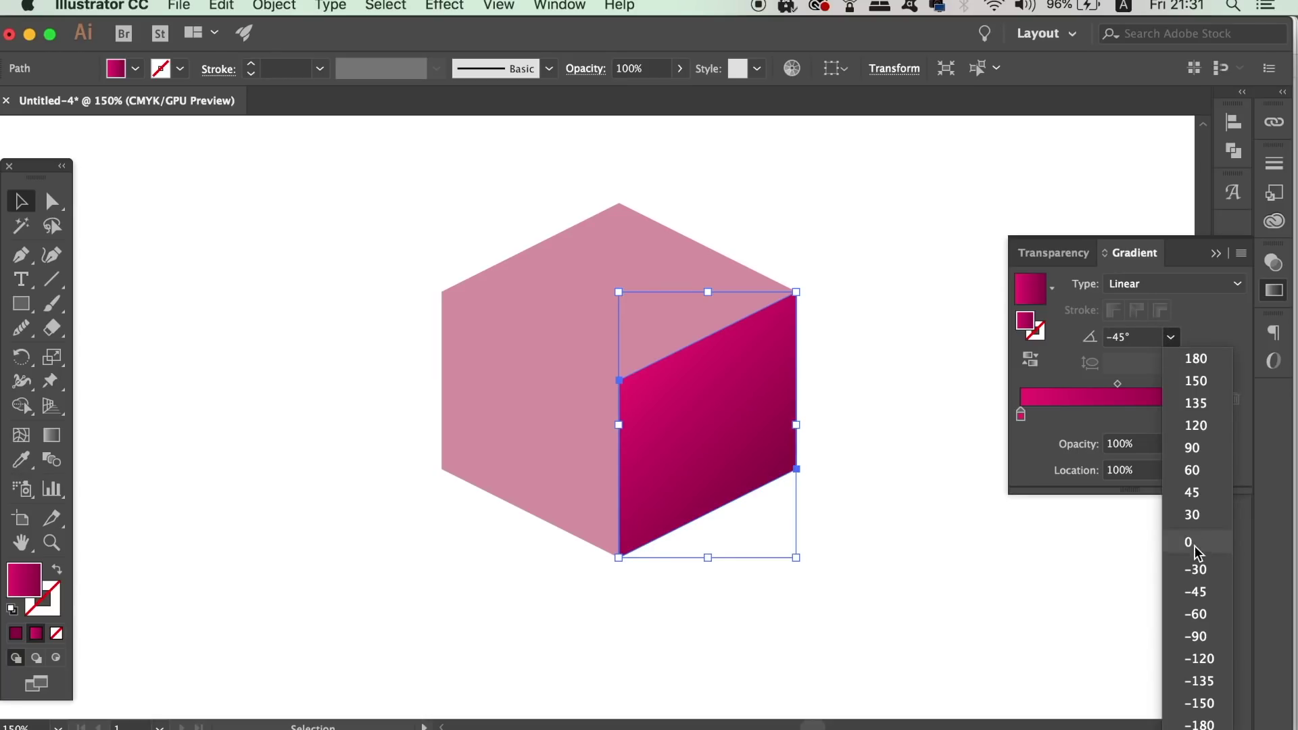
{"action": "left_click", "coordinate": [1189, 569]}
{"action": "left_click", "coordinate": [974, 649]}
Copy the right face's gradient onto the left face with the Eyedropper
{"action": "left_click", "coordinate": [588, 440]}
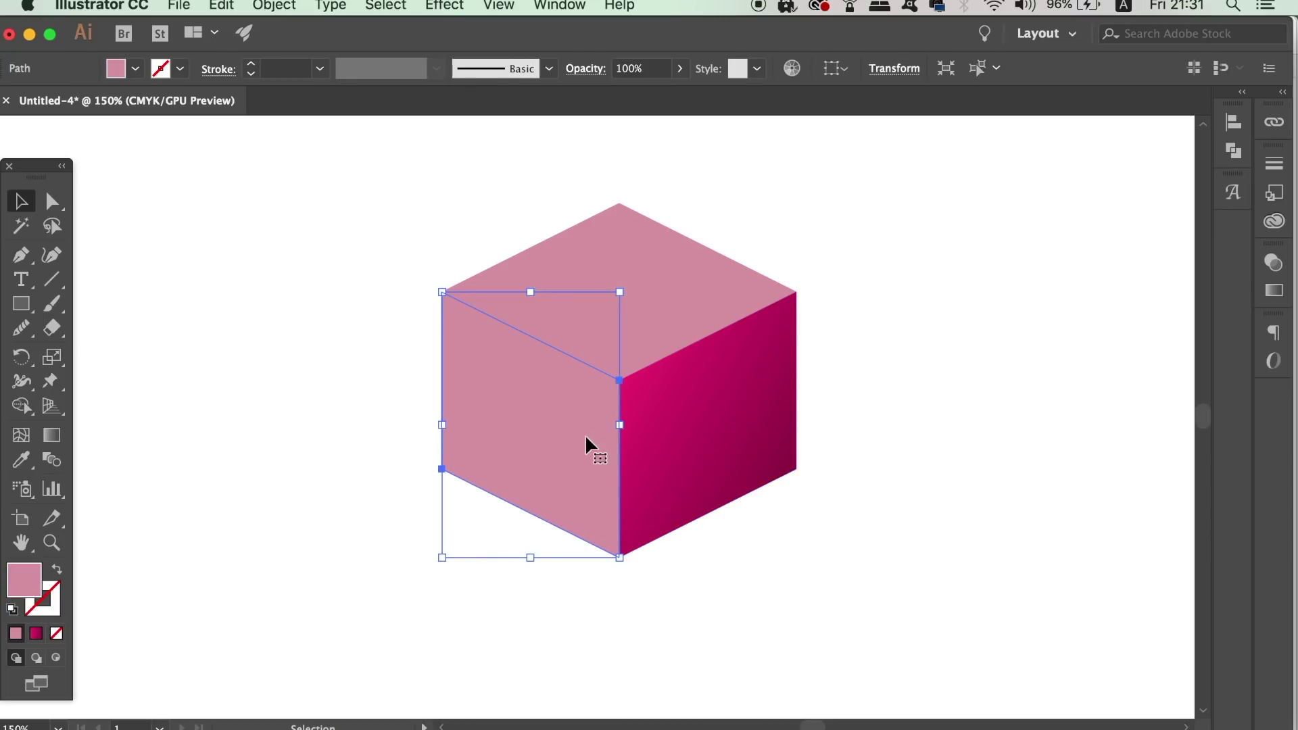
{"action": "key", "text": "i"}
{"action": "left_click", "coordinate": [778, 388]}
{"action": "key", "text": "v"}
{"action": "left_click", "coordinate": [1274, 291]}
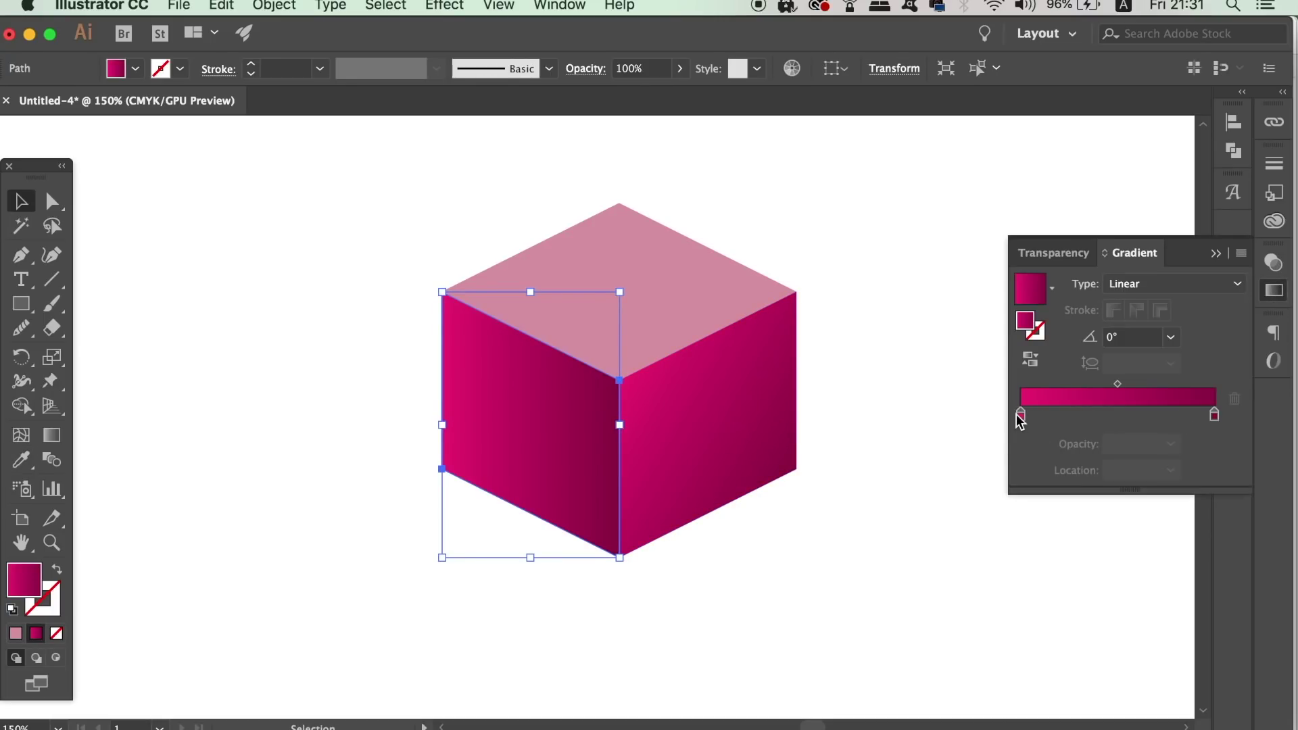
Lighten the left face's stops: left stop magenta 67 with no black, right stop lighter magenta
{"action": "double_click", "coordinate": [1021, 414]}
{"action": "left_click_drag", "start_coordinate": [1093, 517], "coordinate": [1120, 518]}
{"action": "left_click_drag", "start_coordinate": [1121, 518], "coordinate": [1044, 545]}
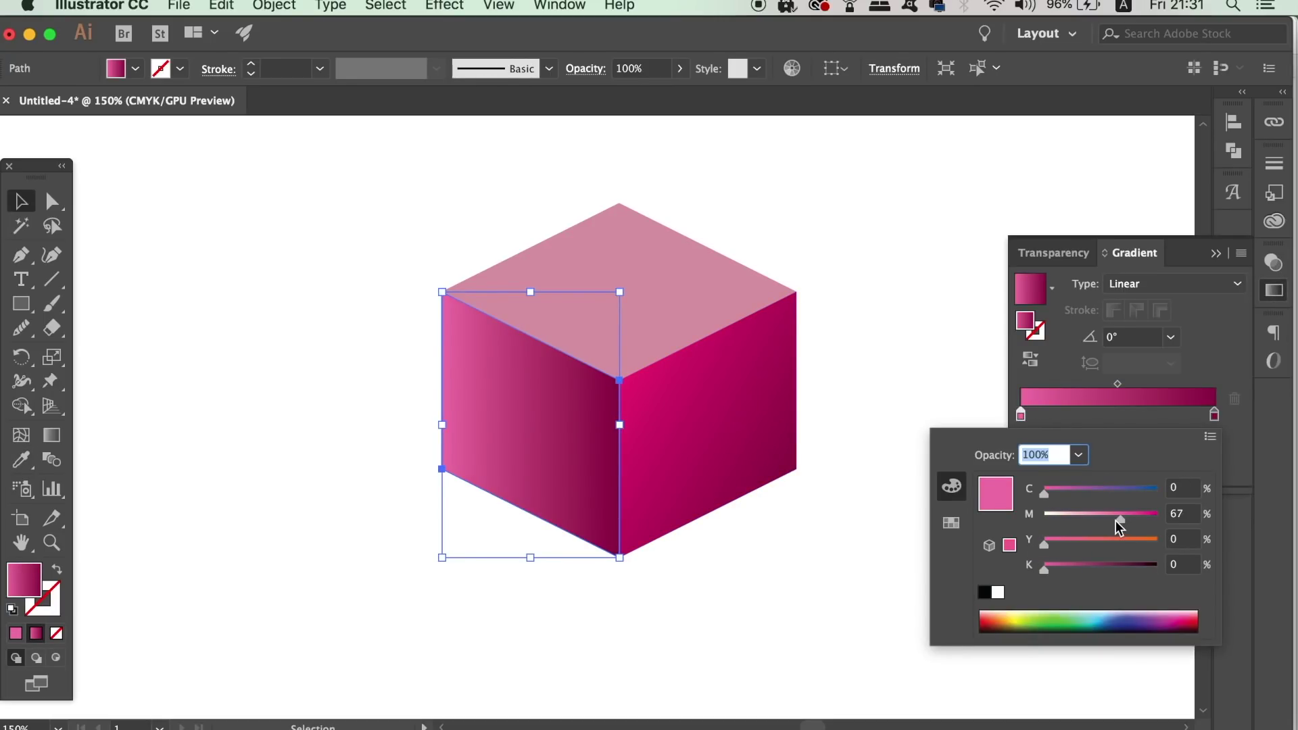
{"action": "left_click", "coordinate": [1215, 415]}
{"action": "double_click", "coordinate": [1214, 414]}
{"action": "left_click", "coordinate": [953, 526]}
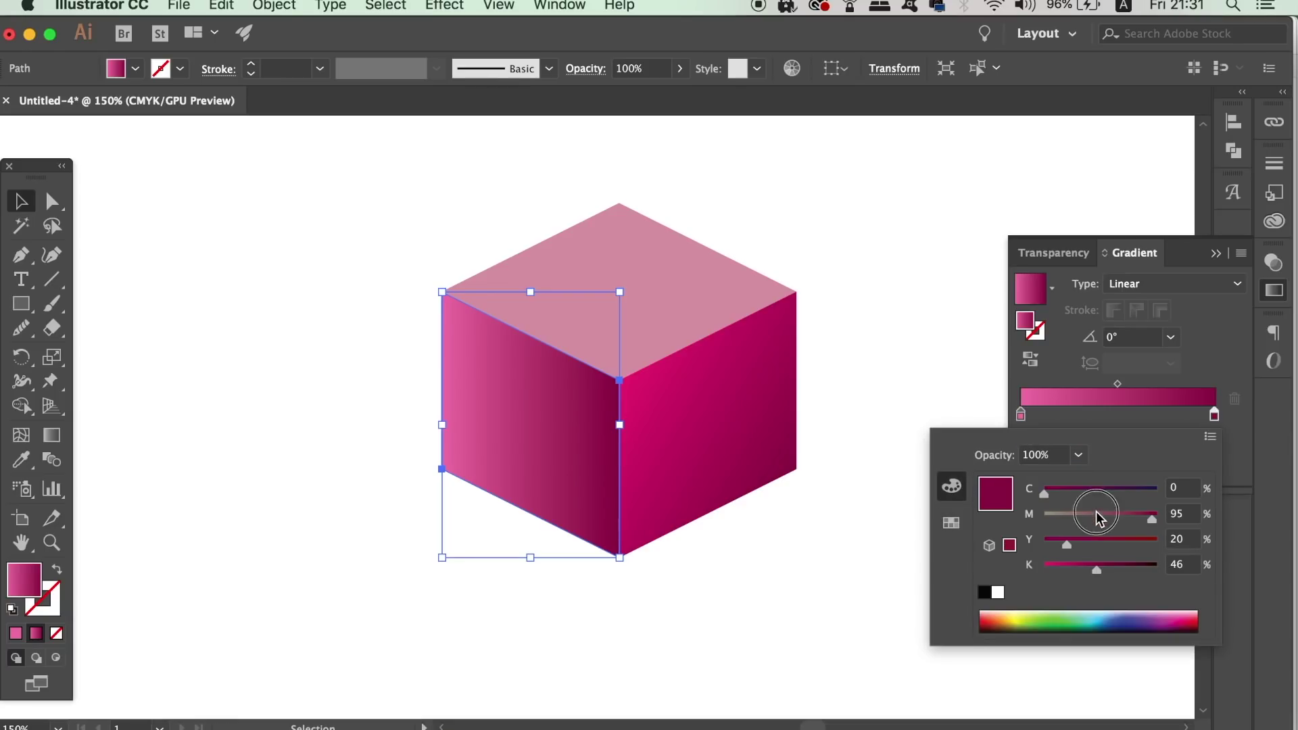
{"action": "left_click_drag", "start_coordinate": [1096, 511], "coordinate": [1117, 514]}
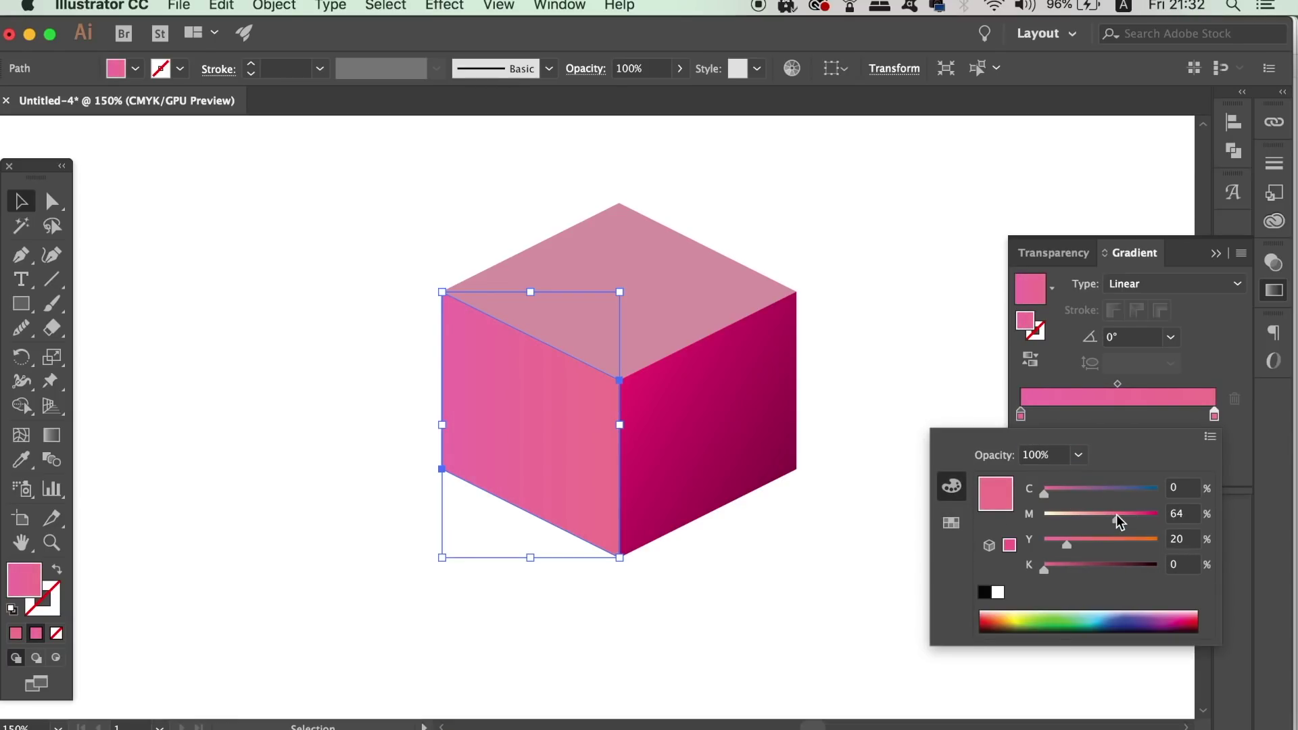
Refine the stops: left stop magenta 82 with no black, right stop magenta 73 without yellow
{"action": "double_click", "coordinate": [1021, 414]}
{"action": "left_click_drag", "start_coordinate": [1045, 567], "coordinate": [1059, 565]}
{"action": "left_click_drag", "start_coordinate": [1121, 518], "coordinate": [1136, 522]}
{"action": "left_click_drag", "start_coordinate": [1057, 568], "coordinate": [1034, 570]}
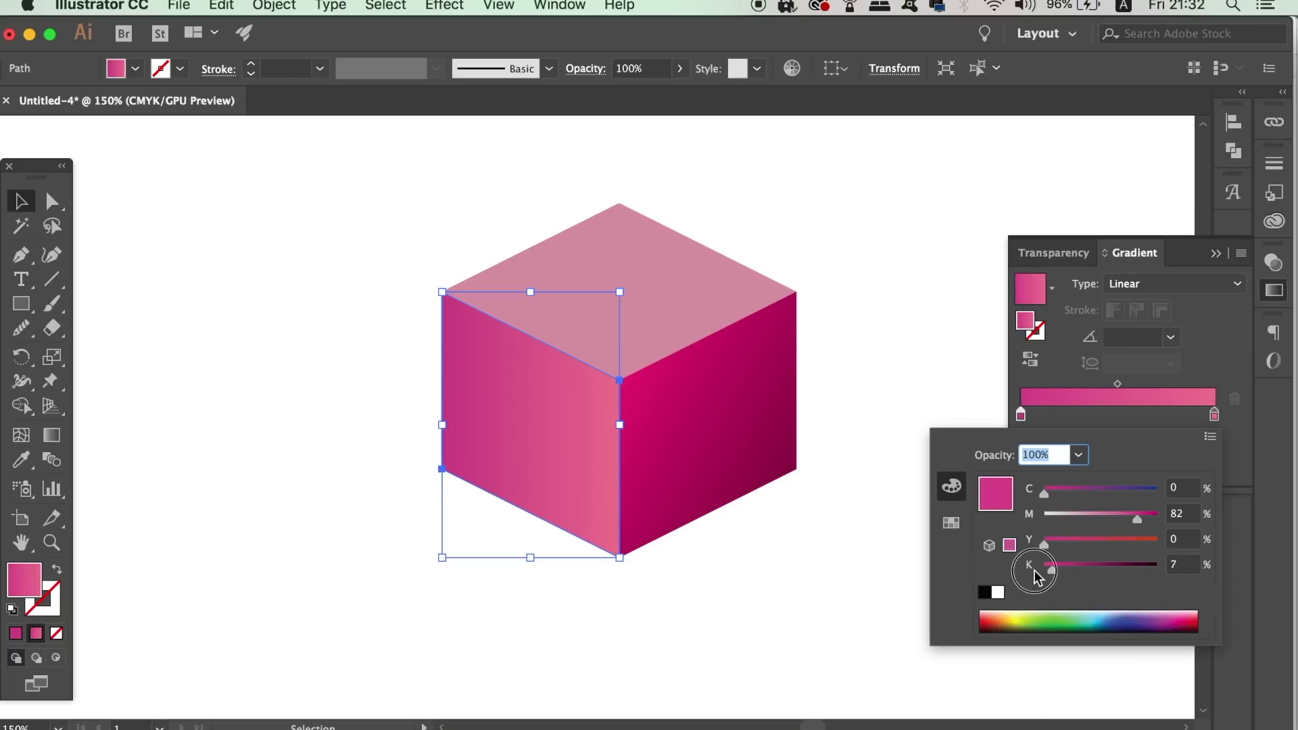
{"action": "double_click", "coordinate": [1215, 415]}
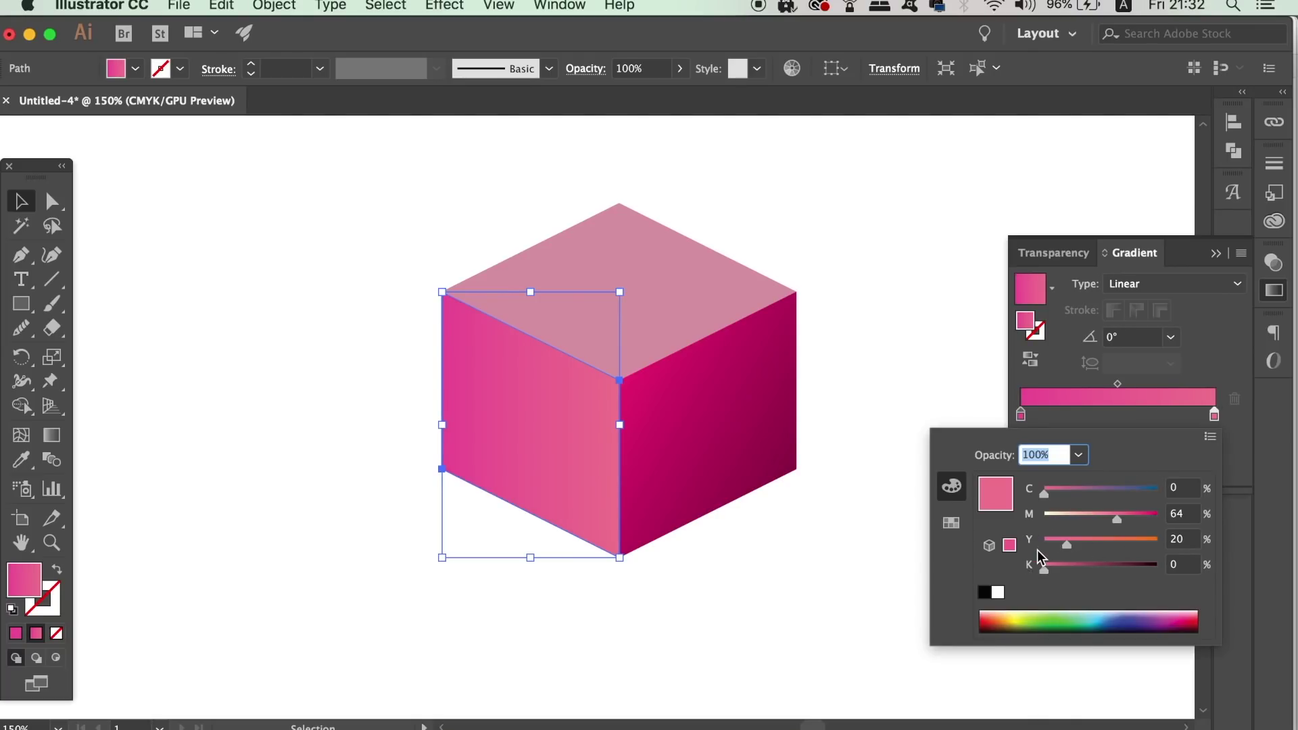
{"action": "left_click_drag", "start_coordinate": [1067, 545], "coordinate": [1044, 545]}
{"action": "left_click_drag", "start_coordinate": [1123, 514], "coordinate": [1130, 518]}
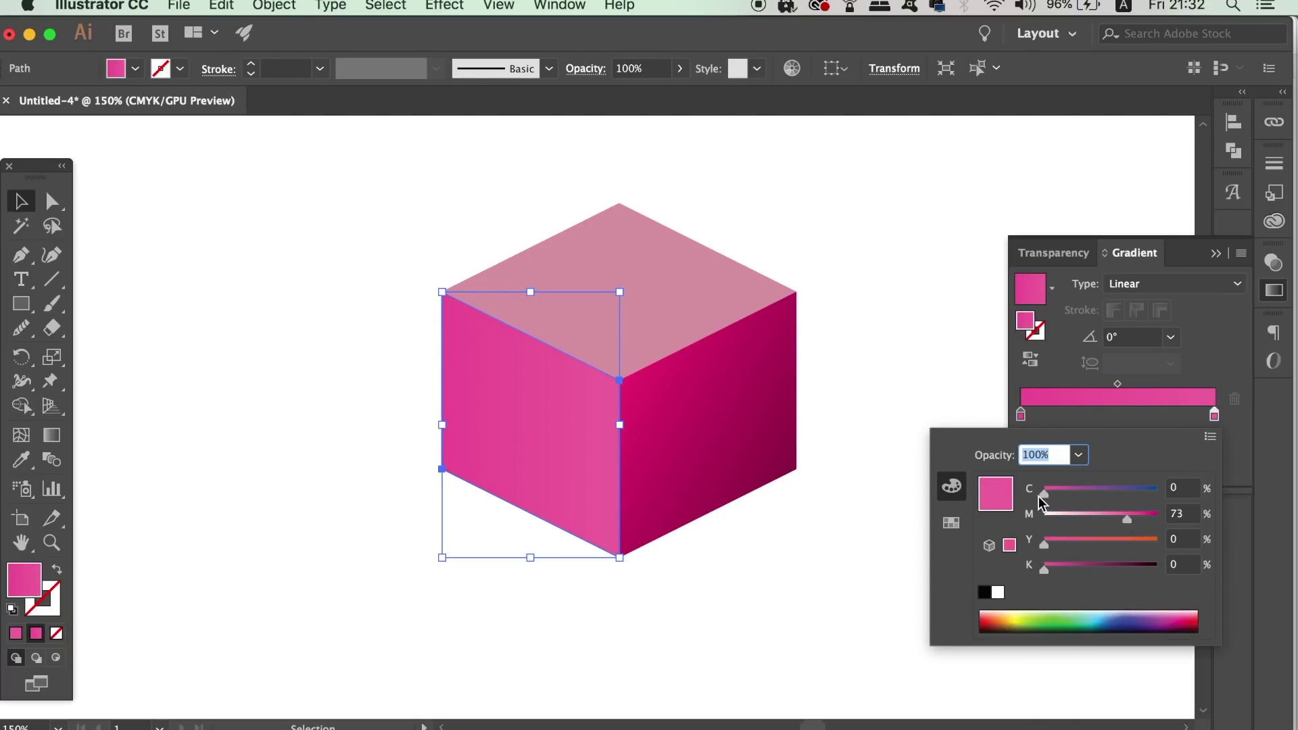
Change the left face's gradient angle and zoom to review the shaded cube
{"action": "left_click", "coordinate": [1174, 335]}
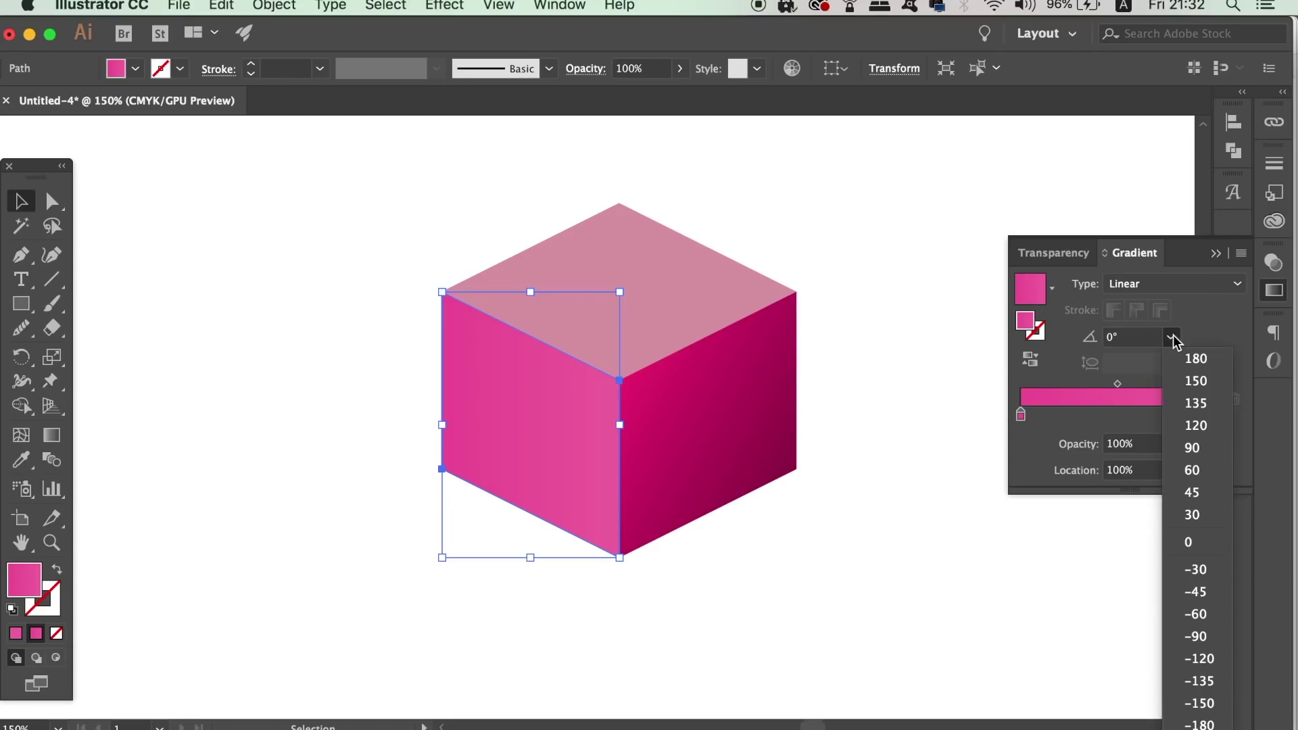
{"action": "left_click", "coordinate": [1198, 487]}
{"action": "left_click", "coordinate": [954, 589]}
{"action": "key", "text": "super+minus"}
{"action": "key", "text": "super+minus"}
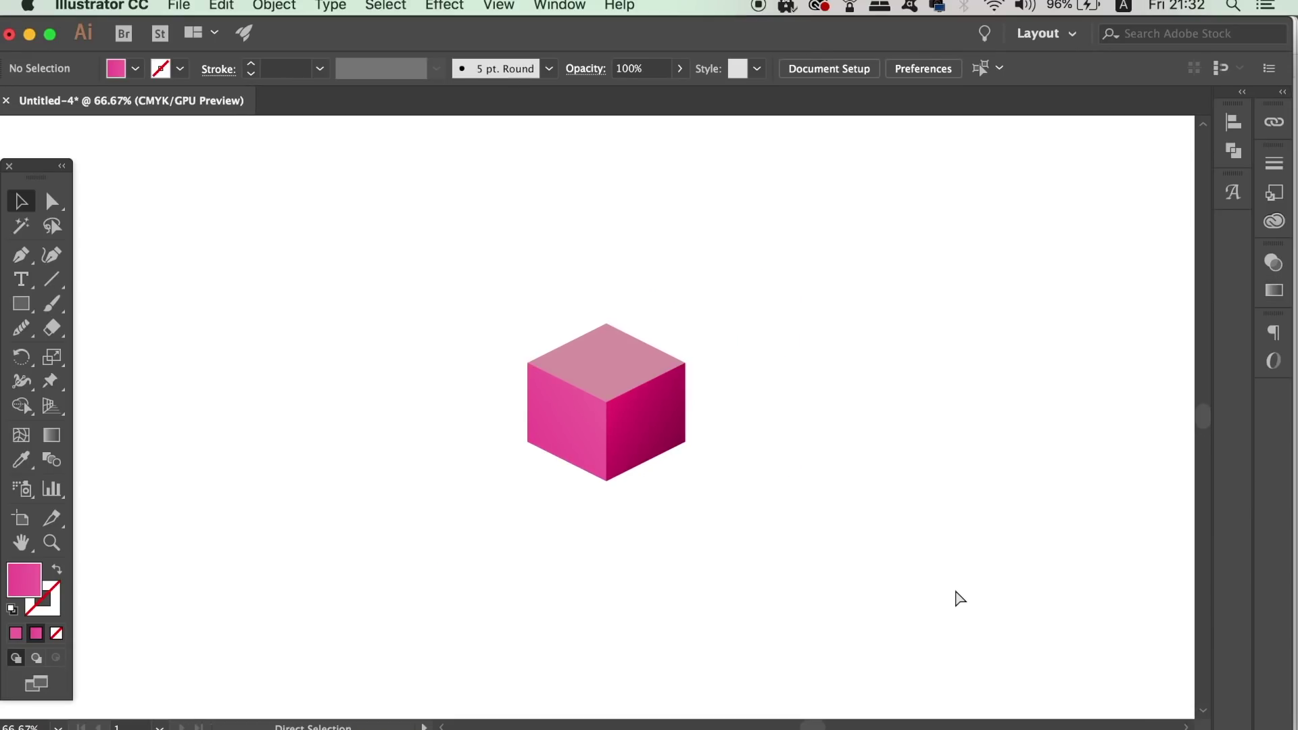
{"action": "key", "text": "super+equal"}
{"action": "key", "text": "super+equal"}
{"action": "key", "text": "super+equal"}
Copy the left face's pink gradient onto the top face with the Eyedropper
{"action": "left_click", "coordinate": [676, 314]}
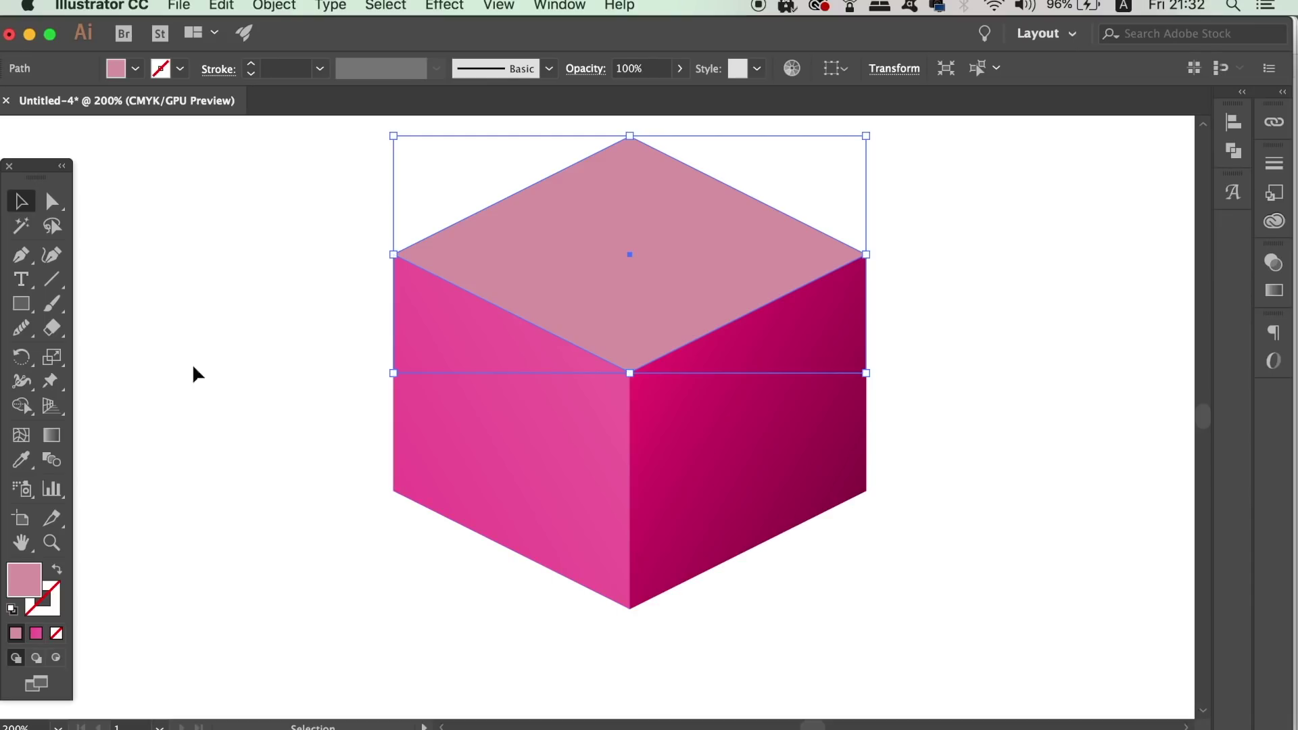
{"action": "key", "text": "i"}
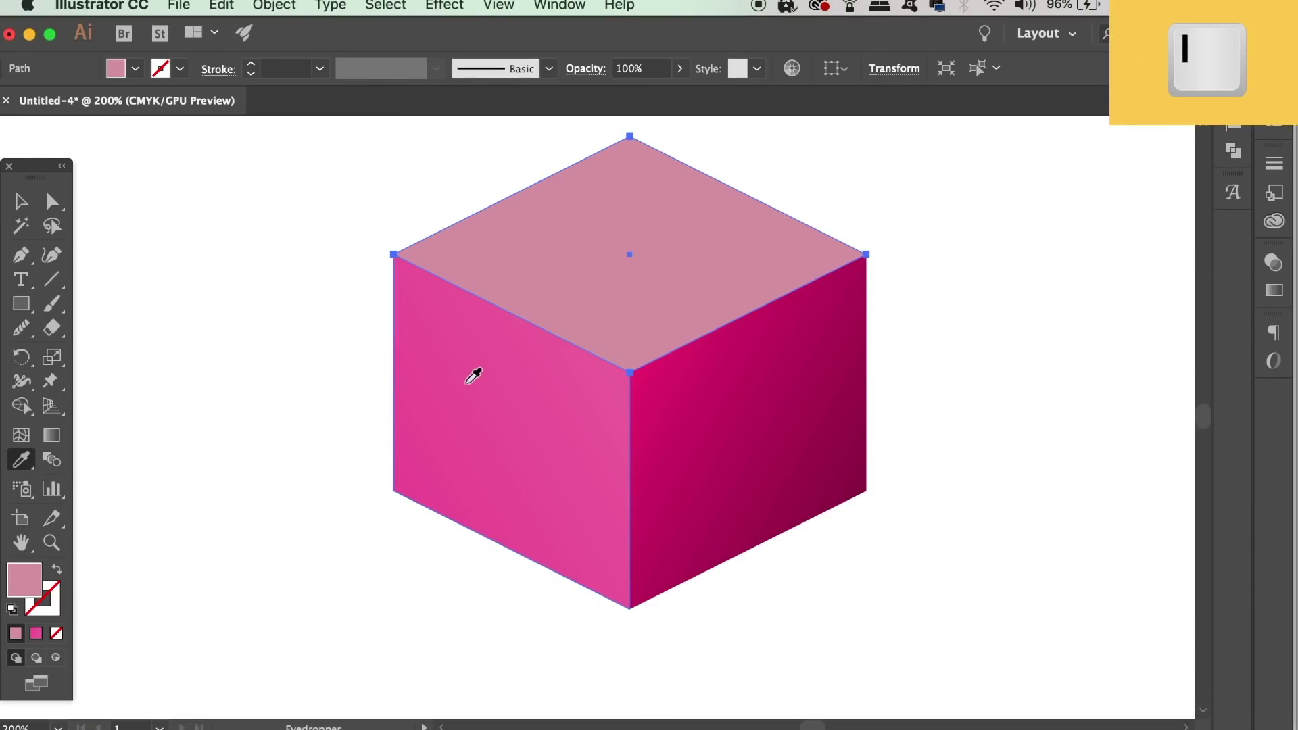
{"action": "left_click", "coordinate": [469, 379]}
{"action": "key", "text": "v"}
{"action": "left_click", "coordinate": [915, 551]}
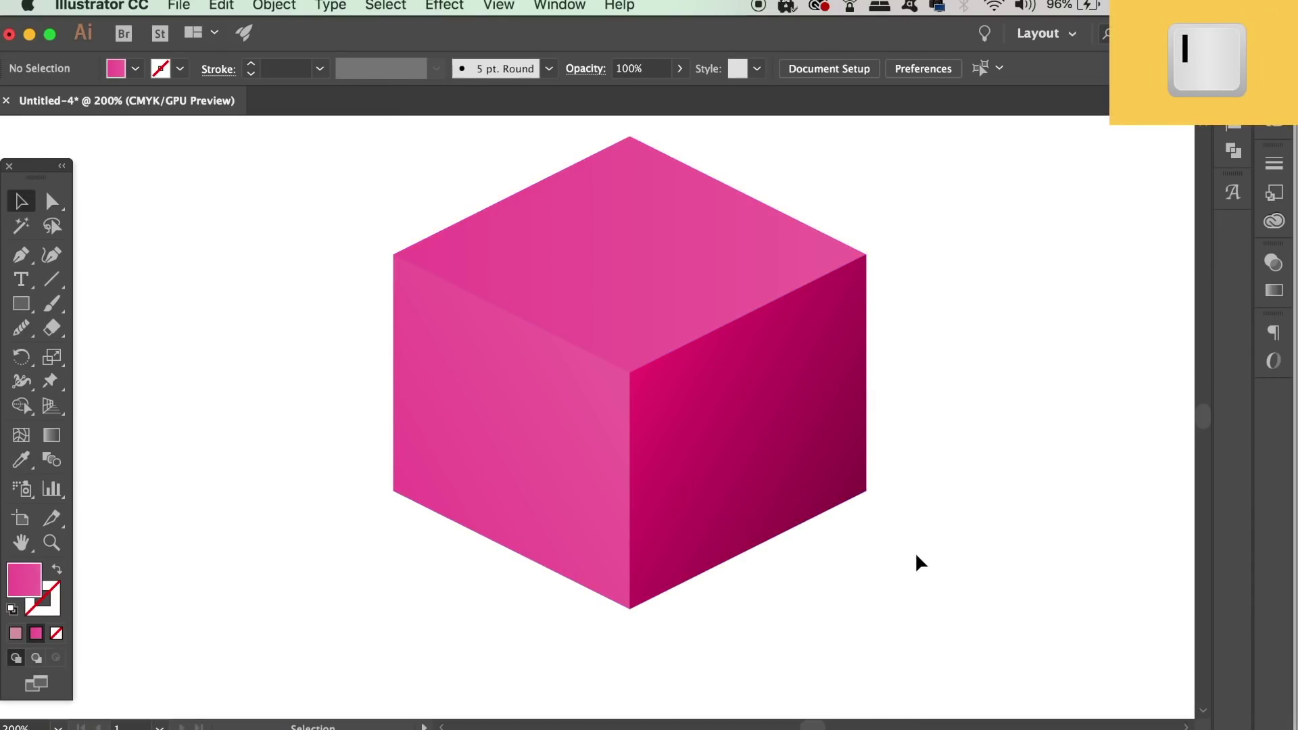
{"action": "left_click", "coordinate": [609, 192]}
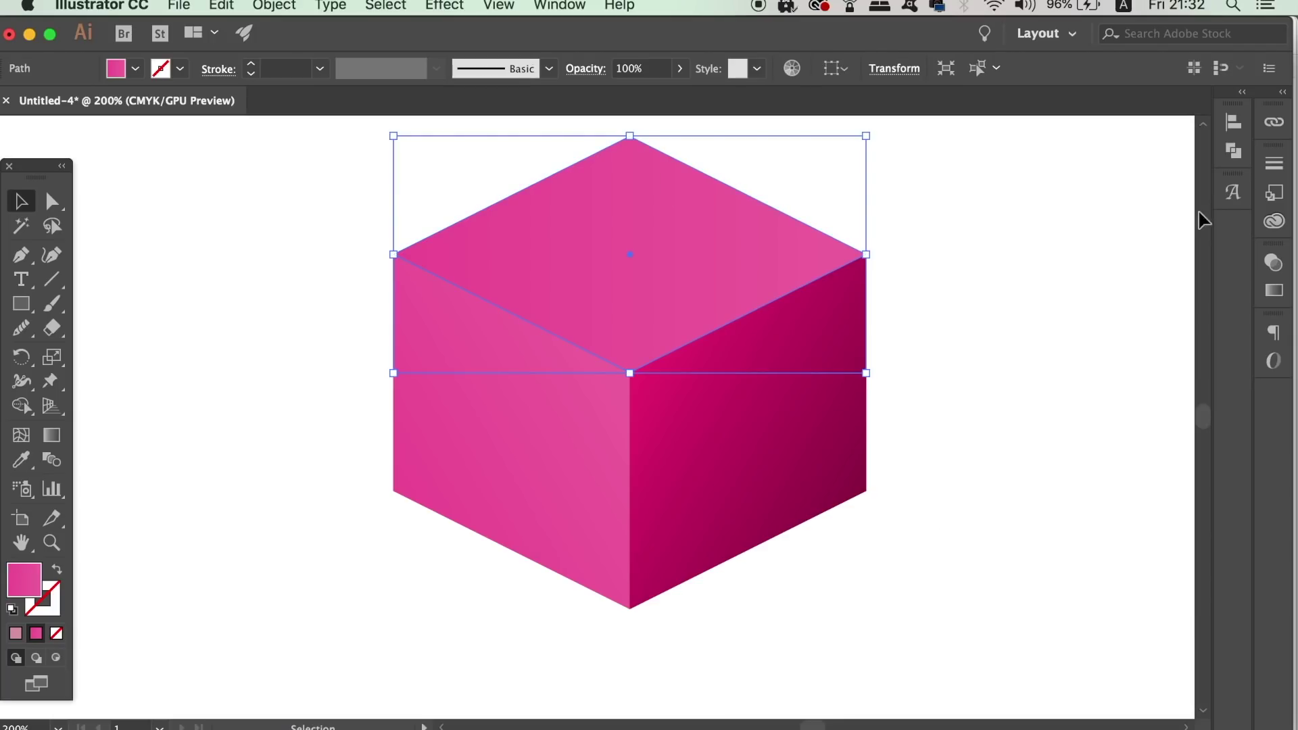
{"action": "left_click", "coordinate": [1274, 289]}
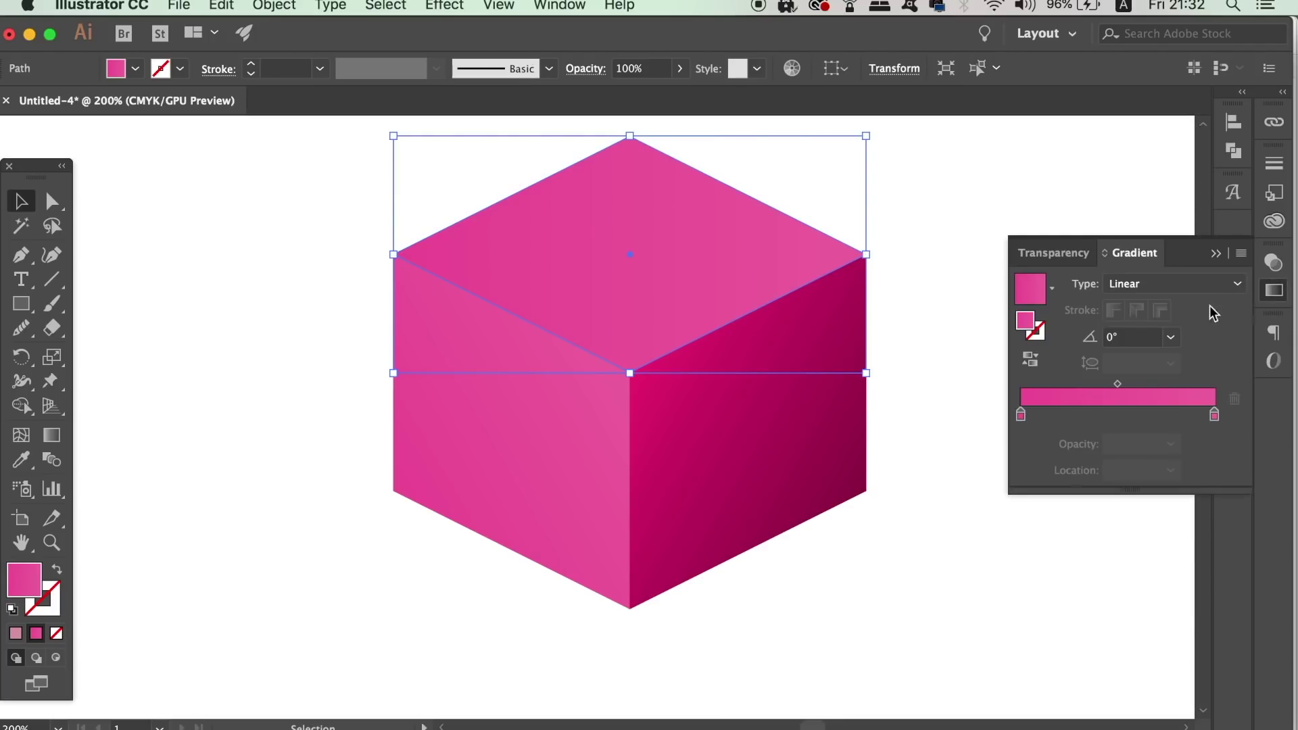
Lighten the top face's gradient stops to 50% magenta on the left and 28% on the right
{"action": "double_click", "coordinate": [1215, 415]}
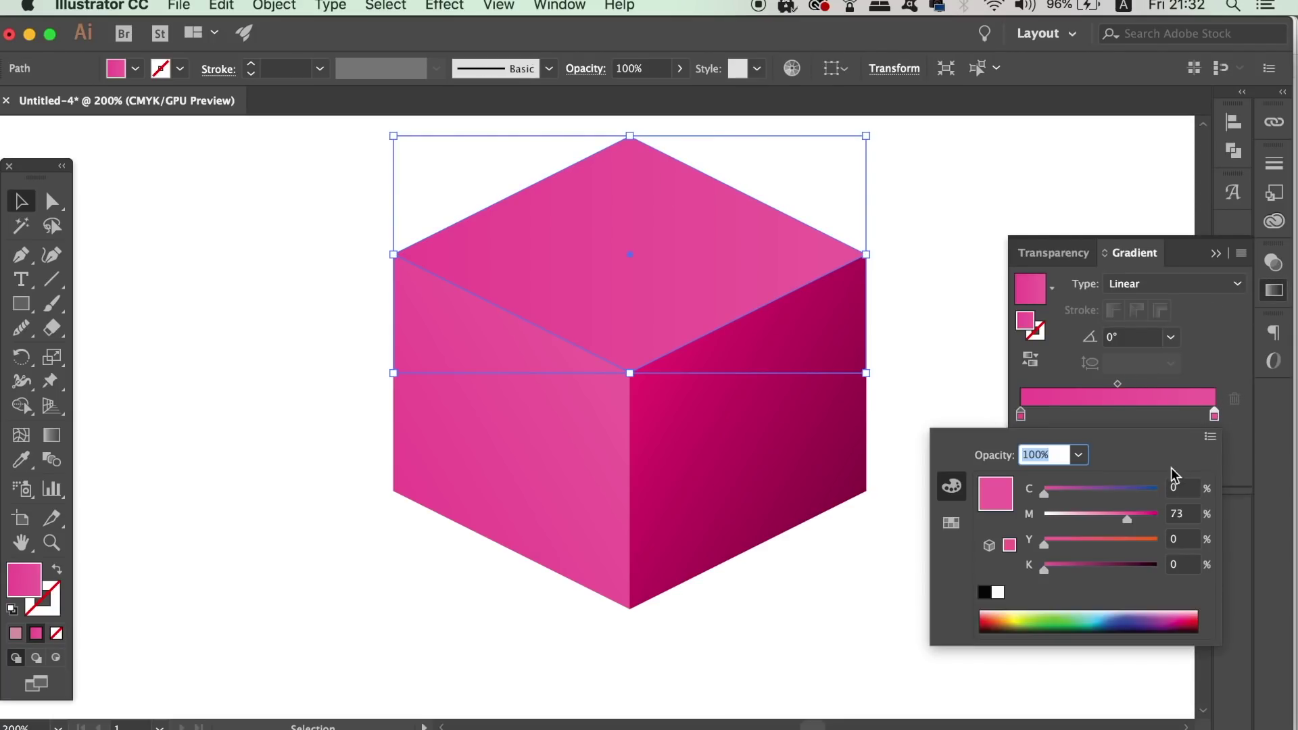
{"action": "left_click_drag", "start_coordinate": [1130, 517], "coordinate": [1101, 518]}
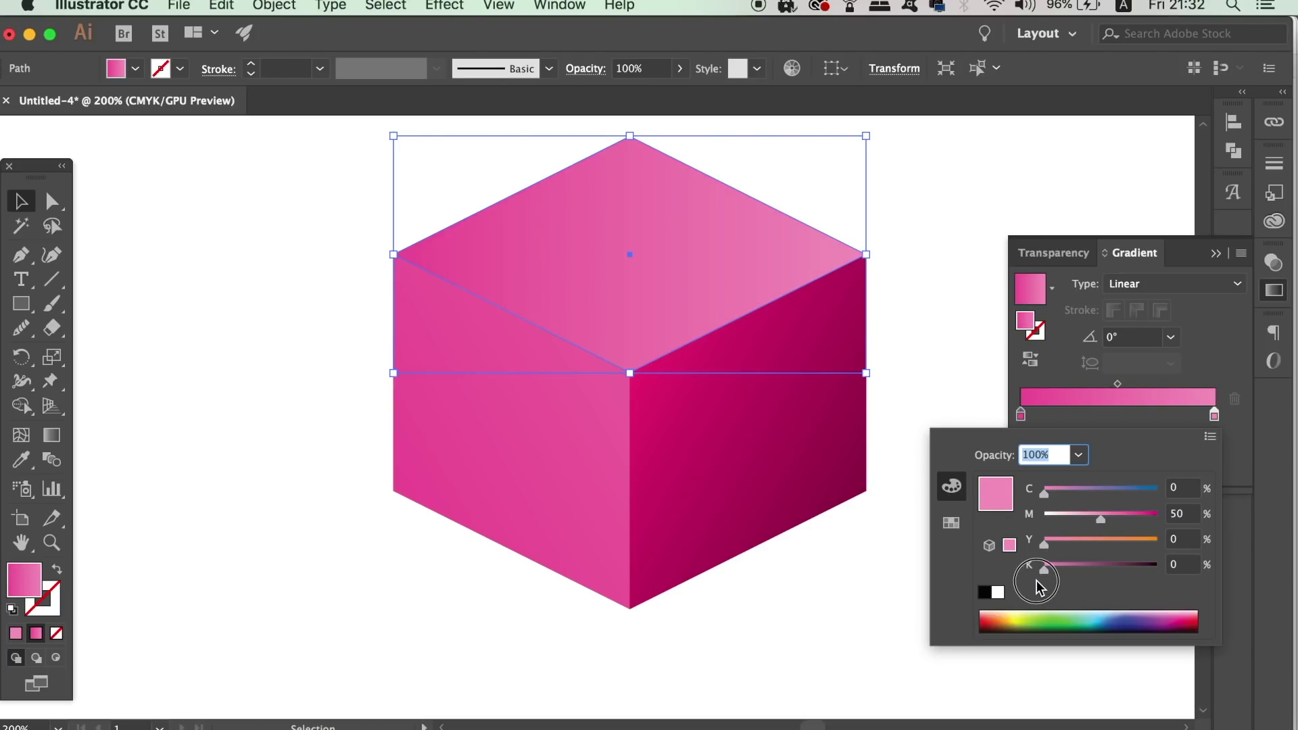
{"action": "left_click", "coordinate": [1085, 517]}
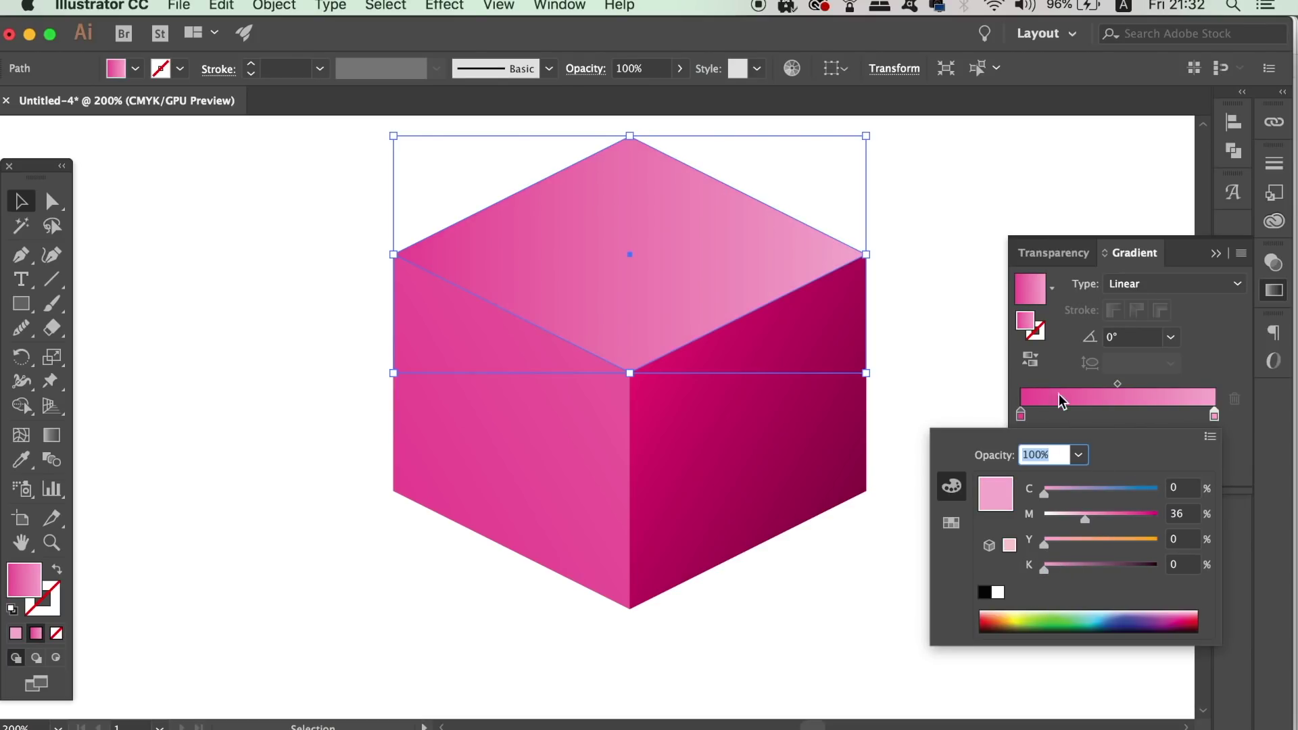
{"action": "double_click", "coordinate": [1021, 415]}
{"action": "left_click_drag", "start_coordinate": [1071, 519], "coordinate": [1102, 513]}
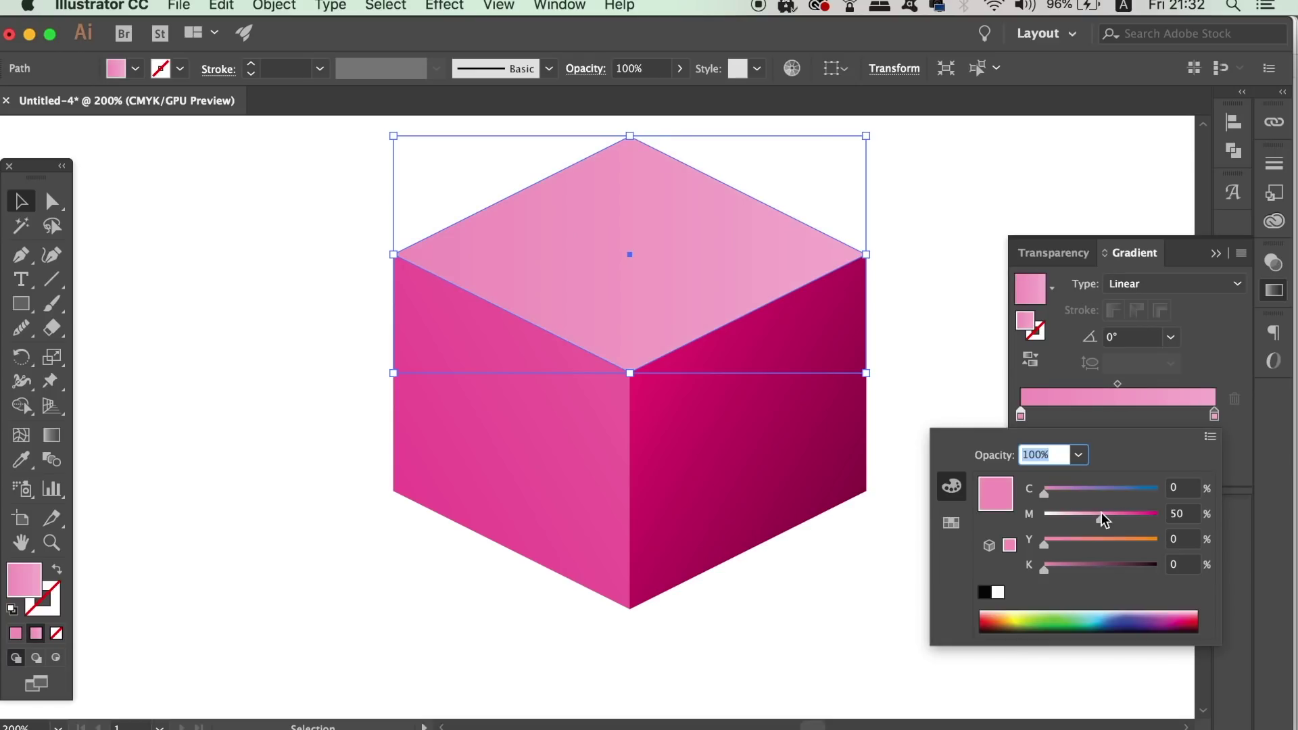
{"action": "double_click", "coordinate": [1215, 415]}
{"action": "left_click", "coordinate": [1075, 520]}
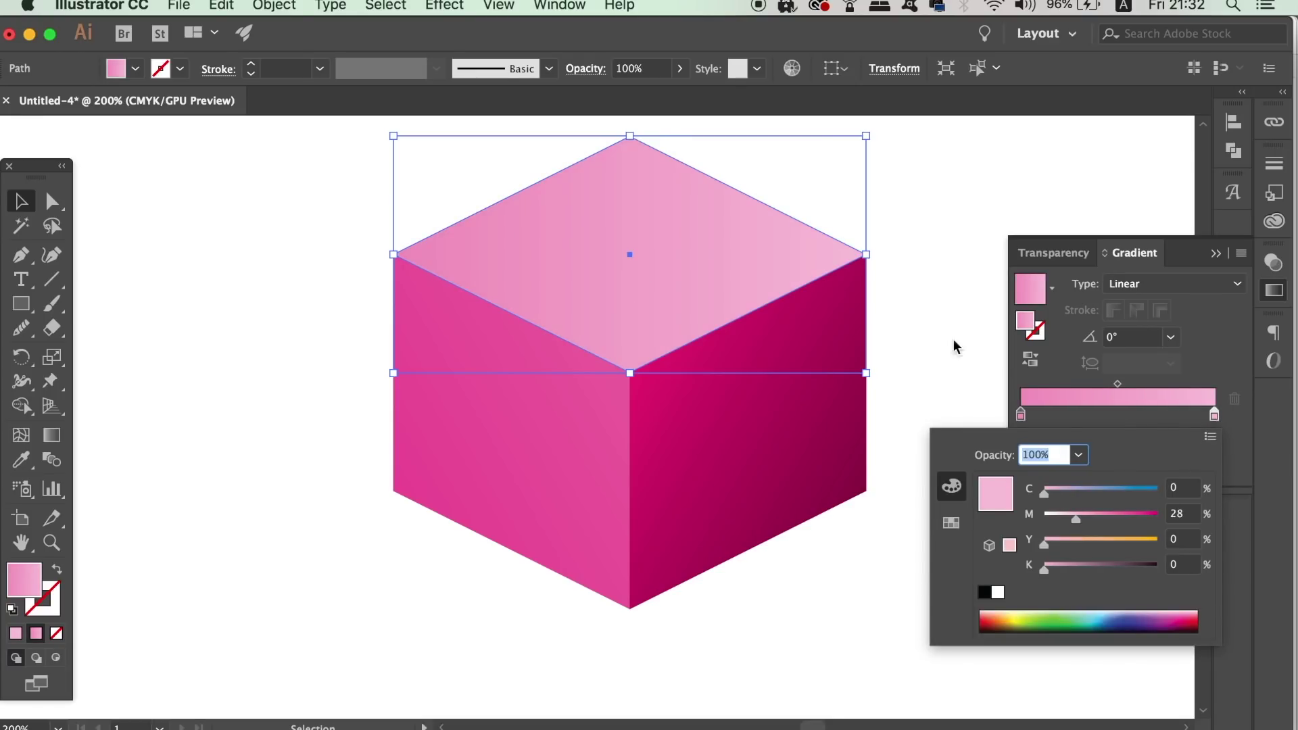
Set the top face's gradient angle to -90° and deselect to review it
{"action": "left_click", "coordinate": [1170, 337]}
{"action": "left_click", "coordinate": [1171, 336]}
{"action": "left_click", "coordinate": [1182, 438]}
{"action": "left_click", "coordinate": [1170, 337]}
{"action": "left_click", "coordinate": [1165, 621]}
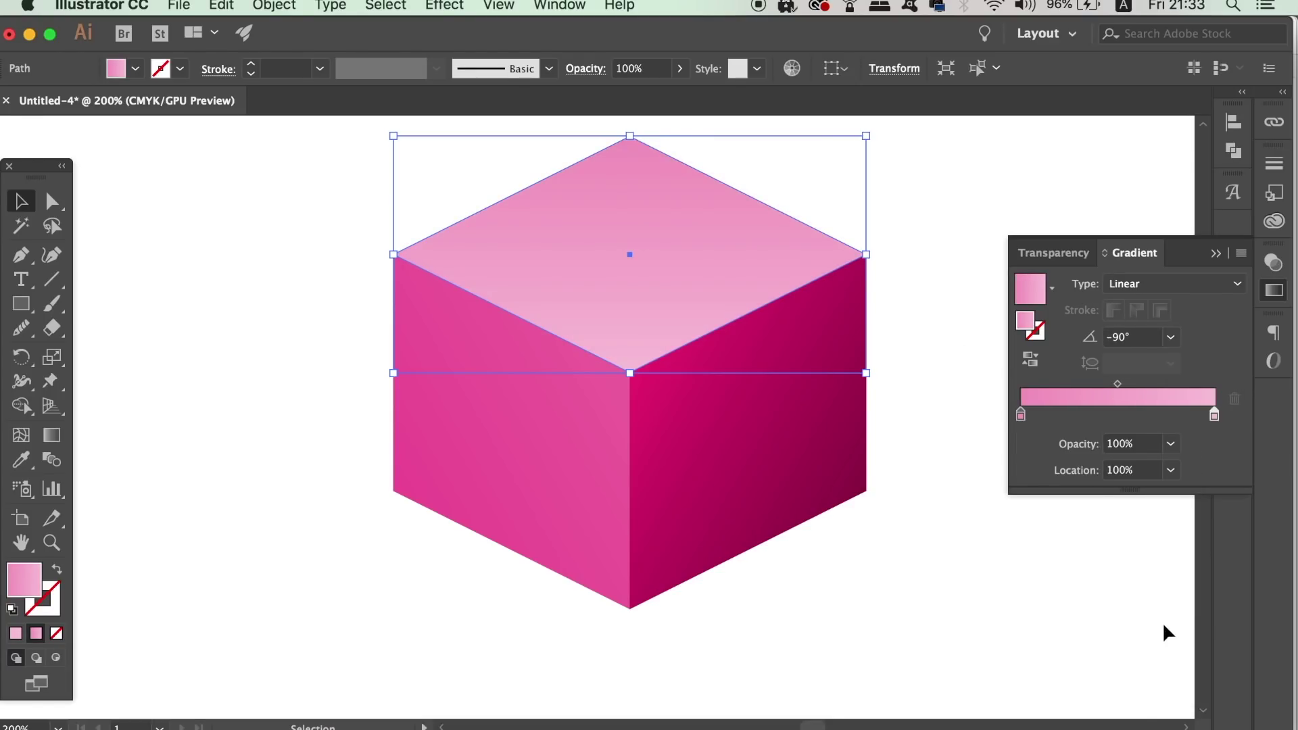
{"action": "left_click", "coordinate": [1052, 600]}
Drag the top face's gradient midpoint left to about 33%
{"action": "key", "text": "super+minus"}
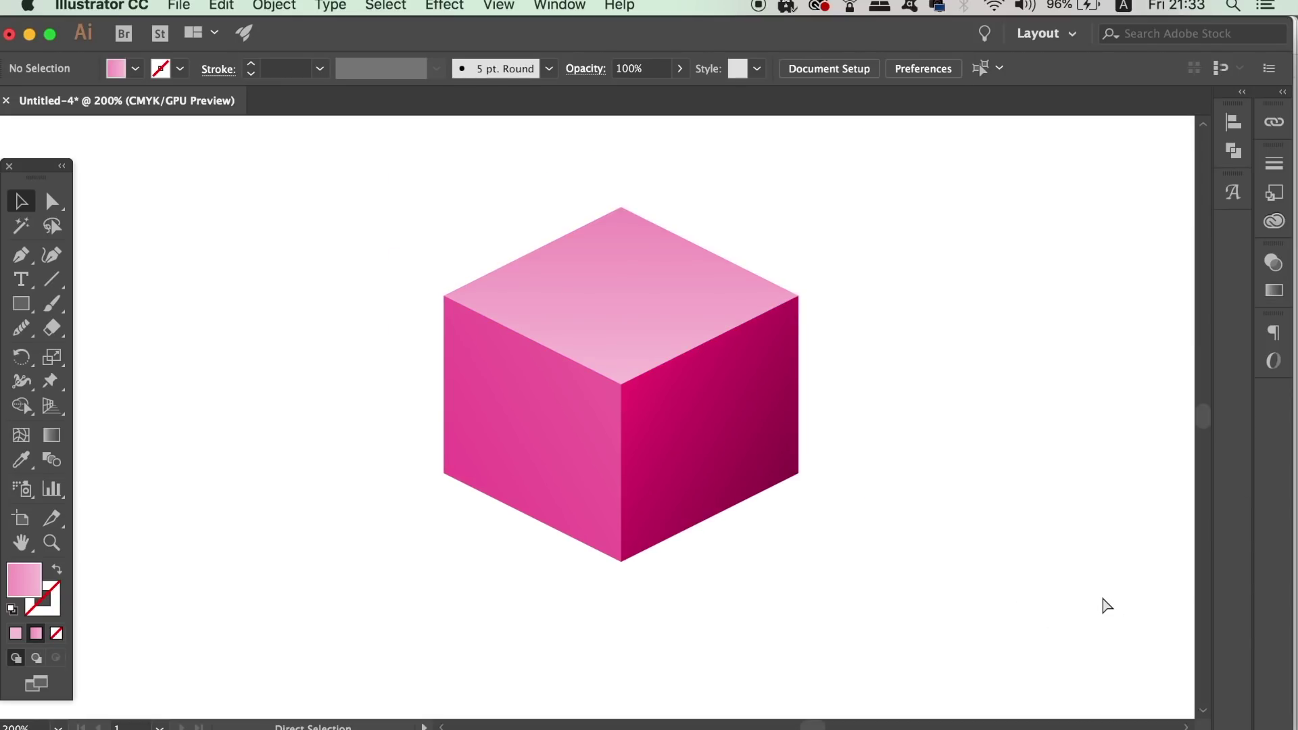
{"action": "key", "text": "super+minus"}
{"action": "key", "text": "super+minus"}
{"action": "key", "text": "super+equal"}
{"action": "key", "text": "super+equal"}
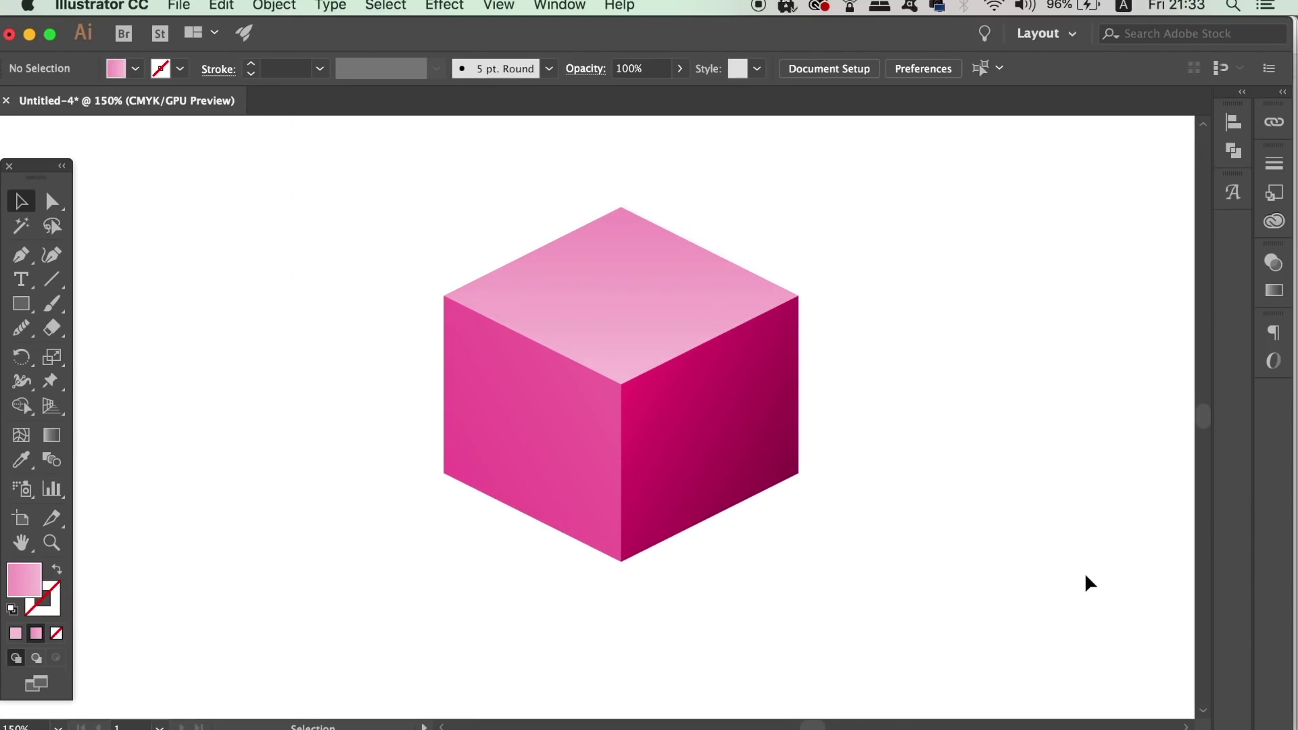
{"action": "left_click", "coordinate": [715, 307]}
{"action": "left_click", "coordinate": [1274, 291]}
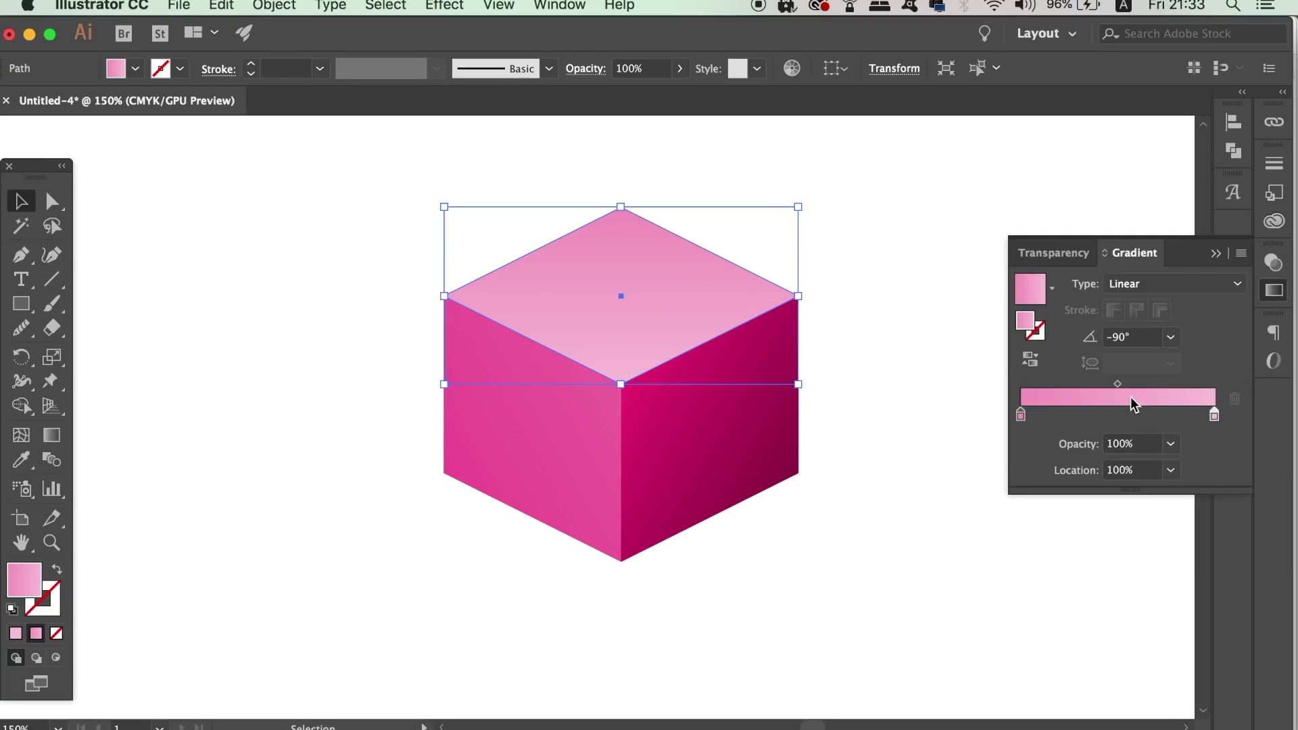
{"action": "left_click_drag", "start_coordinate": [1118, 384], "coordinate": [1085, 384]}
{"action": "left_click", "coordinate": [953, 570]}
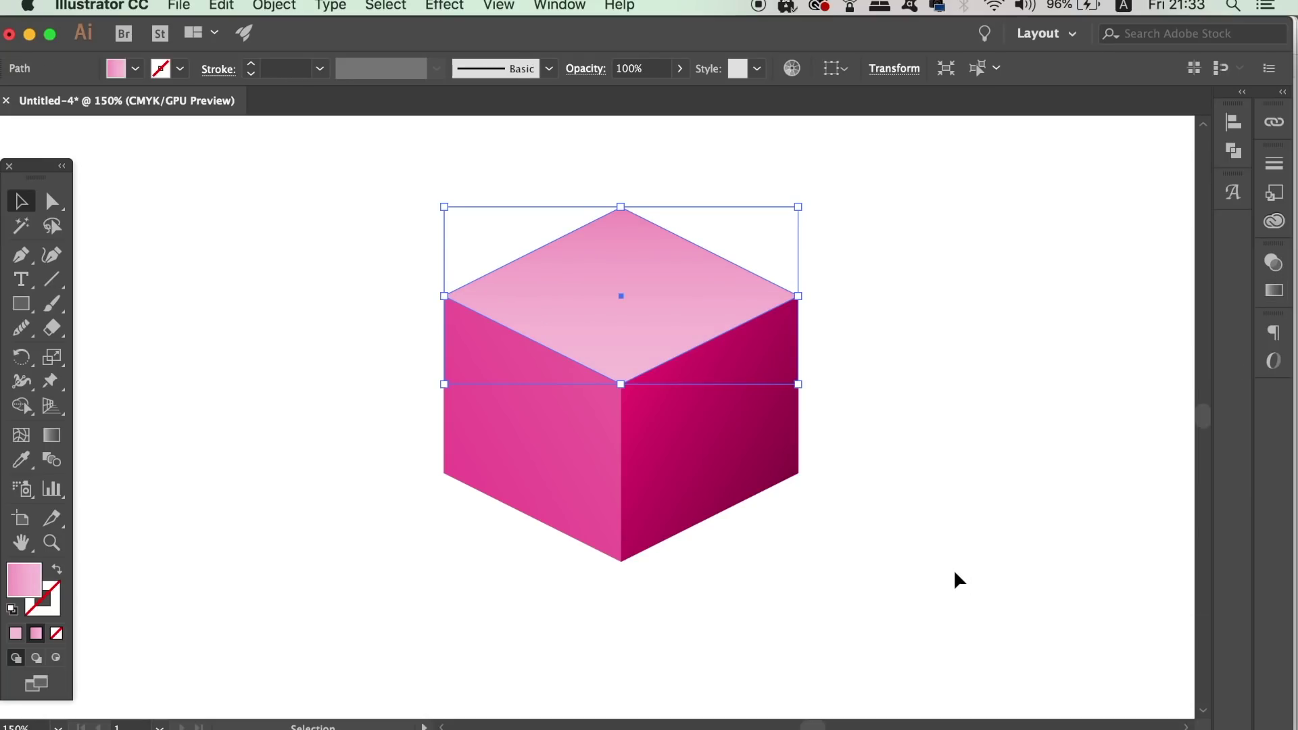
{"action": "left_click", "coordinate": [955, 570]}
Zoom out, select all three cube faces and scale the cube down slightly
{"action": "key", "text": "super+minus"}
{"action": "key", "text": "super+minus"}
{"action": "key", "text": "super+minus"}
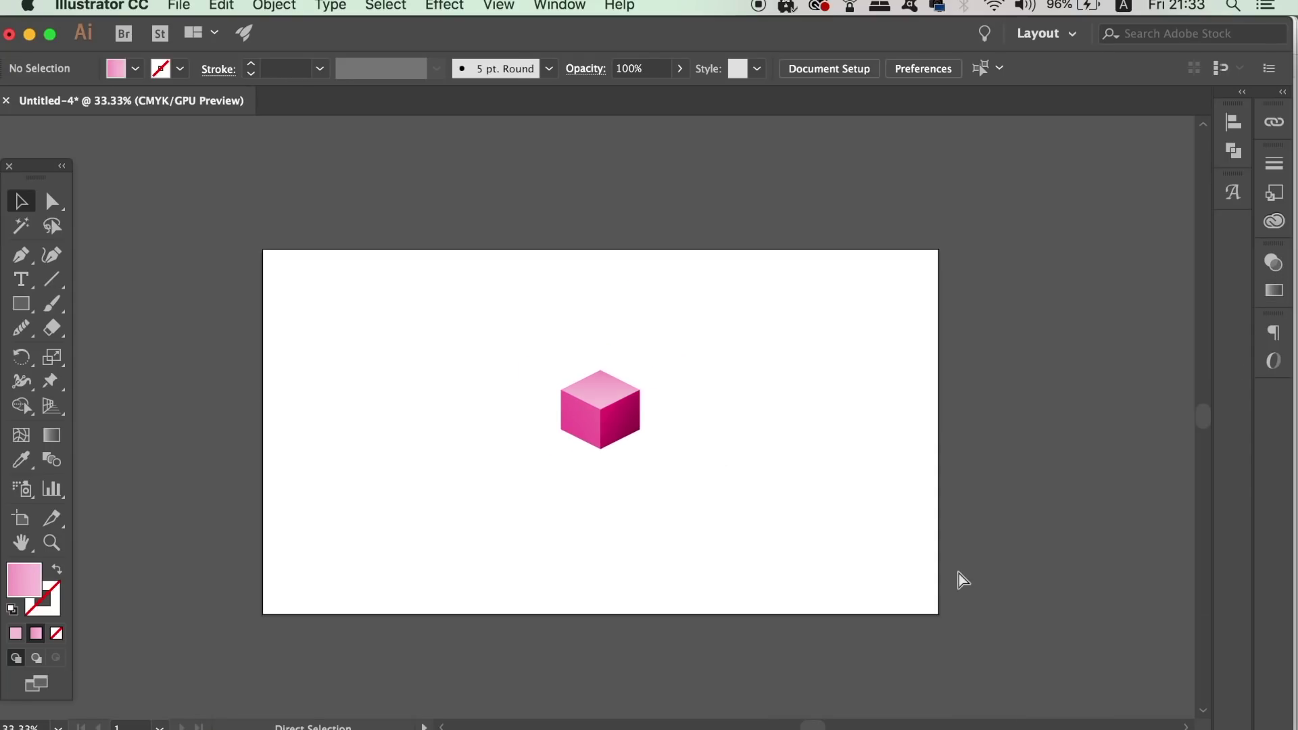
{"action": "left_click_drag", "start_coordinate": [888, 479], "coordinate": [904, 414]}
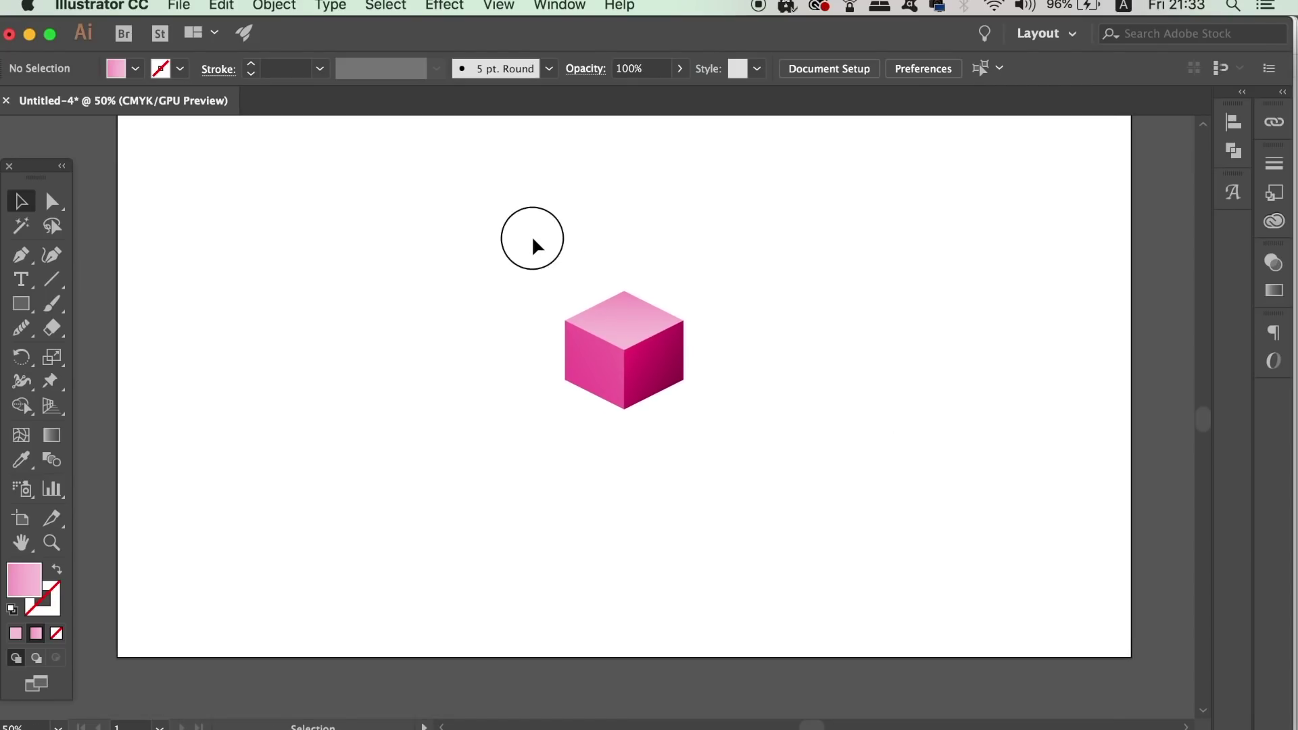
{"action": "left_click_drag", "start_coordinate": [531, 238], "coordinate": [744, 403]}
{"action": "left_click_drag", "start_coordinate": [688, 294], "coordinate": [663, 310]}
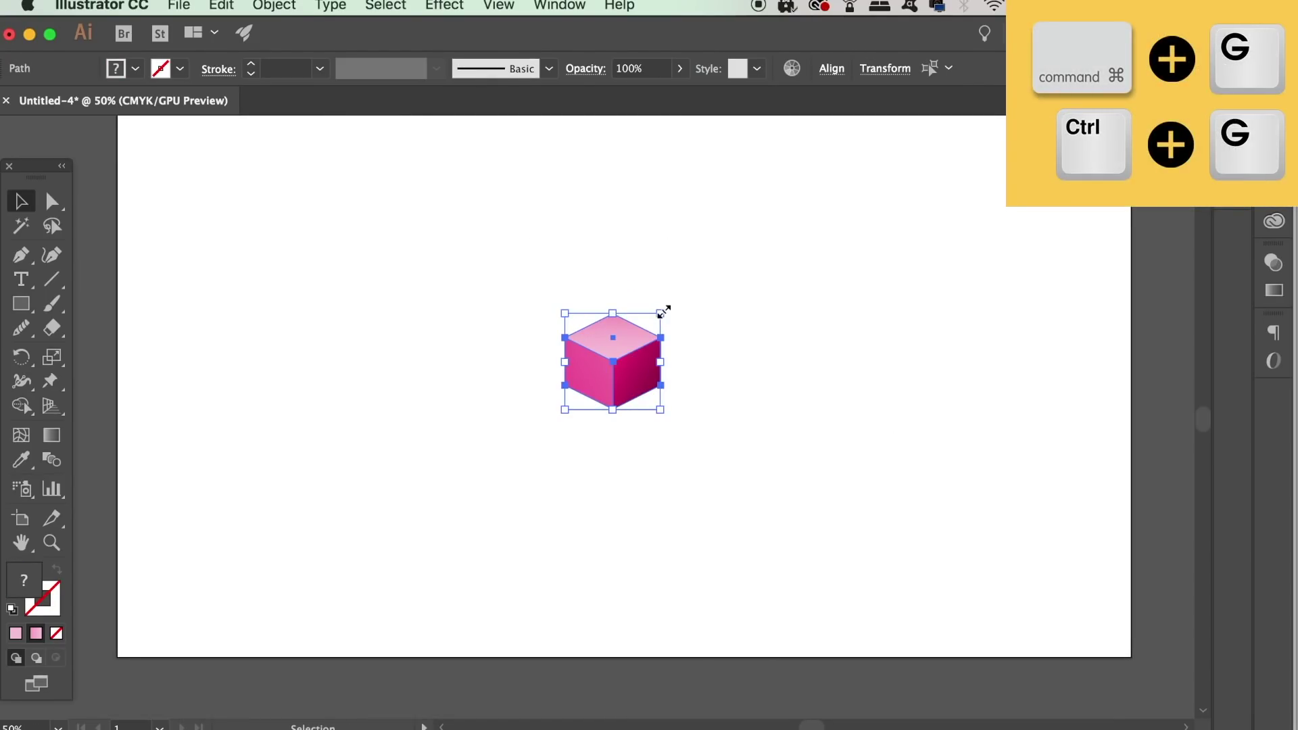
Group the cube's three faces and move the grouped cube toward the artboard's upper left
{"action": "key", "text": "super+g"}
{"action": "scroll", "coordinate": [756, 293], "scroll_direction": "up", "scroll_amount": 2}
{"action": "scroll", "coordinate": [756, 293], "scroll_direction": "left", "scroll_amount": 3}
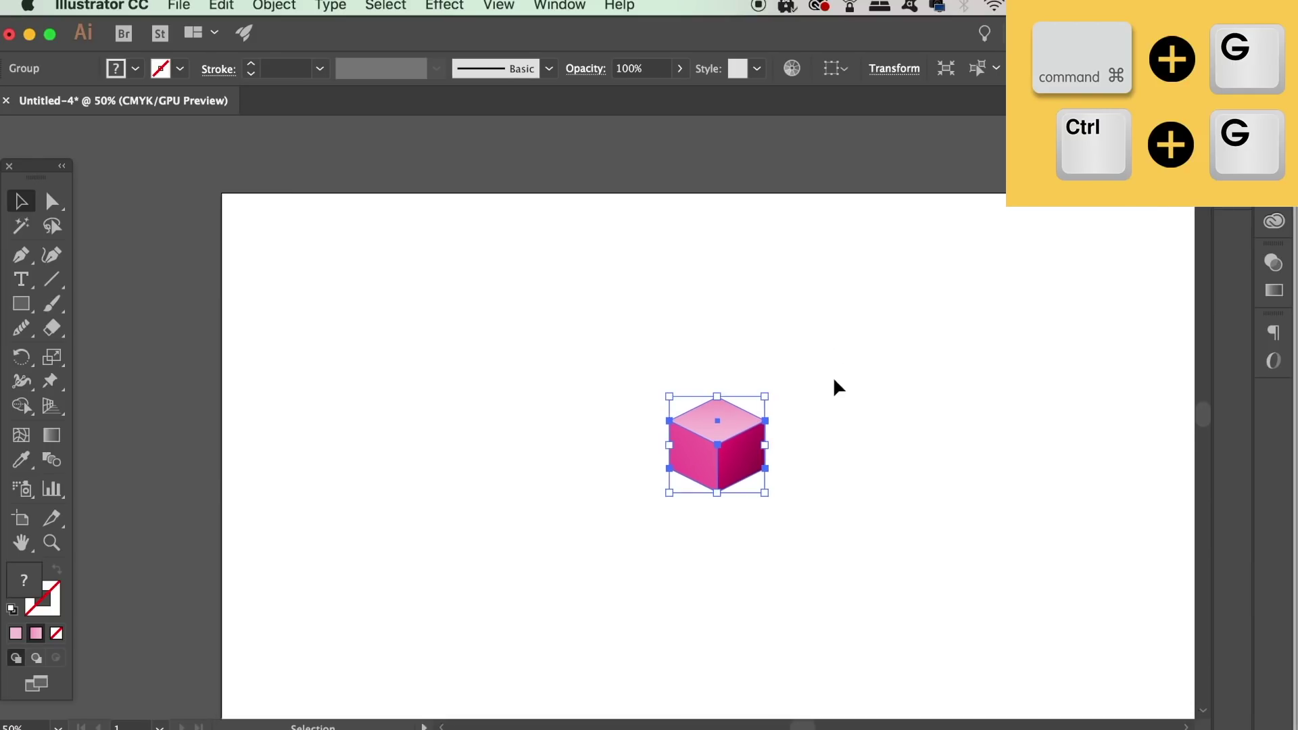
{"action": "left_click_drag", "start_coordinate": [741, 453], "coordinate": [523, 309]}
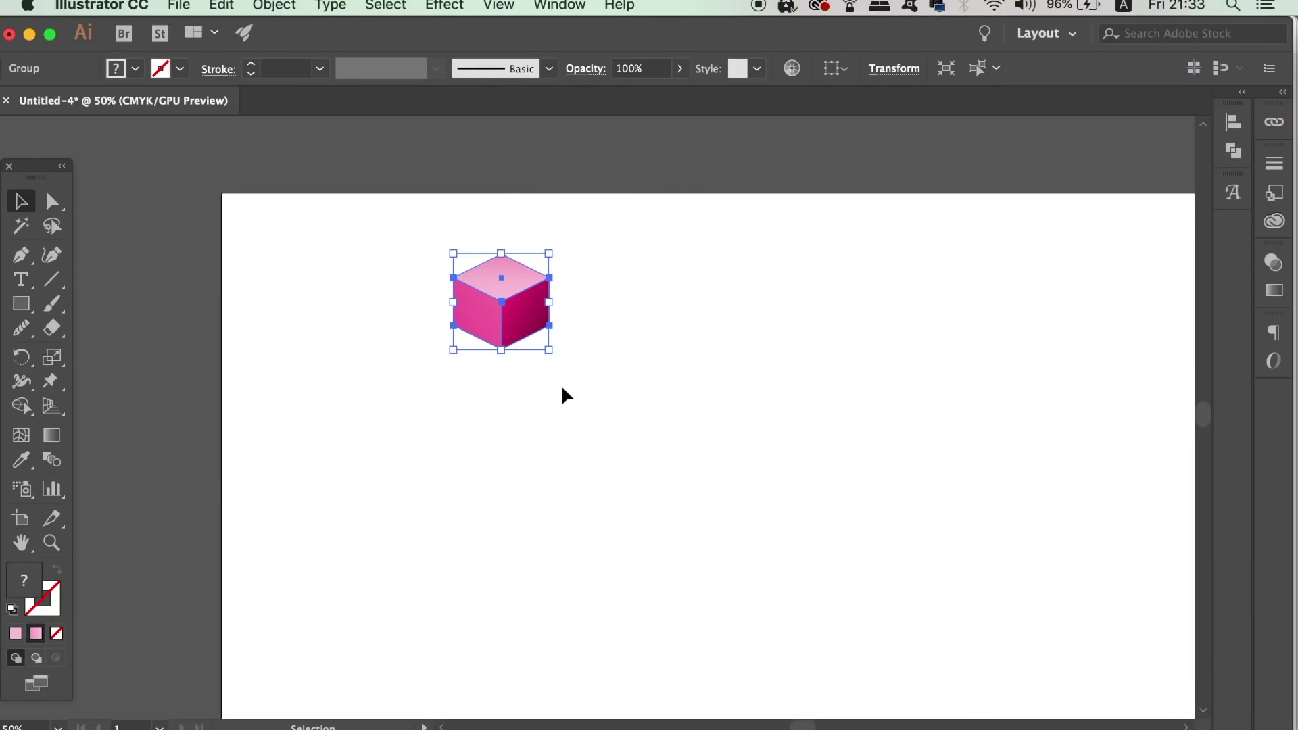
{"action": "key", "text": "super+equal"}
{"action": "key", "text": "super+equal"}
{"action": "key", "text": "super+equal"}
{"action": "key", "text": "super+equal"}
{"action": "left_click_drag", "start_coordinate": [562, 386], "coordinate": [809, 585]}
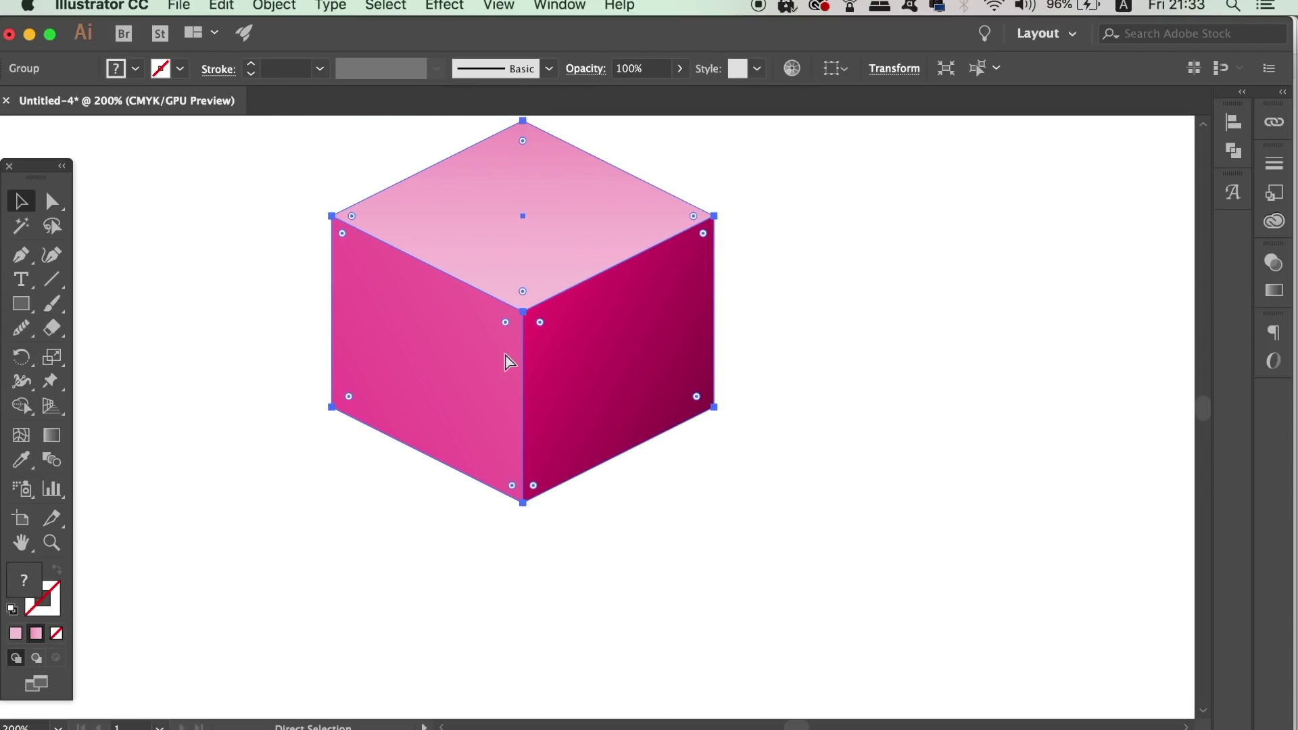
{"action": "left_click_drag", "start_coordinate": [487, 344], "coordinate": [464, 493]}
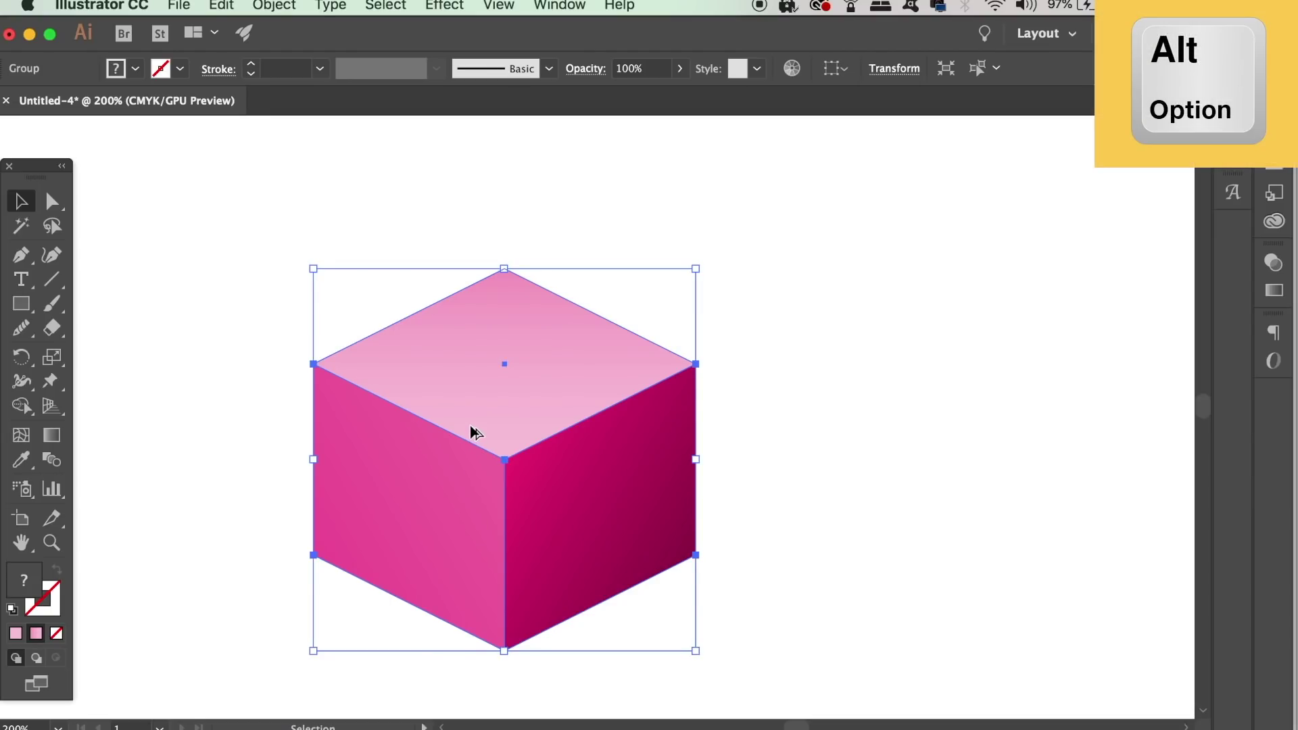
Snap a cube copy to the original's upper-right corner and repeat it four times with Cmd+D
{"action": "left_click_drag", "start_coordinate": [461, 416], "coordinate": [644, 134]}
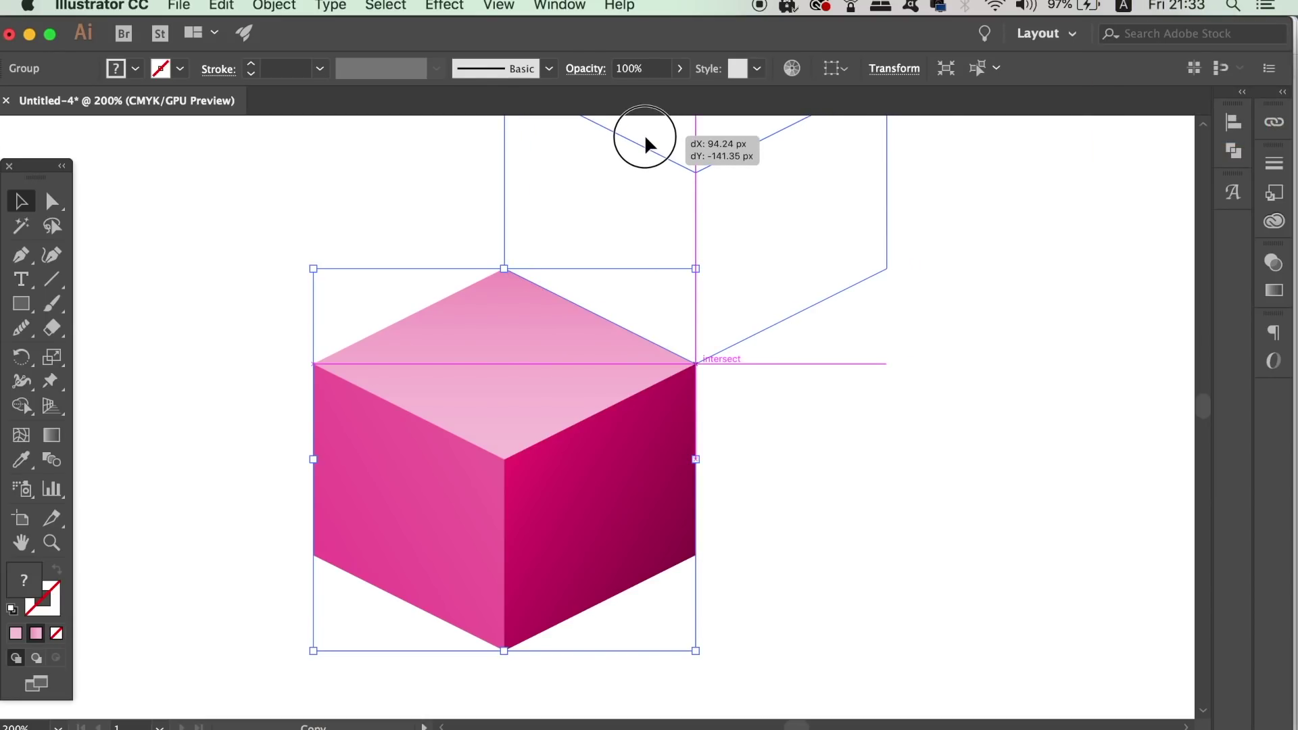
{"action": "left_click_drag", "start_coordinate": [645, 138], "coordinate": [645, 137]}
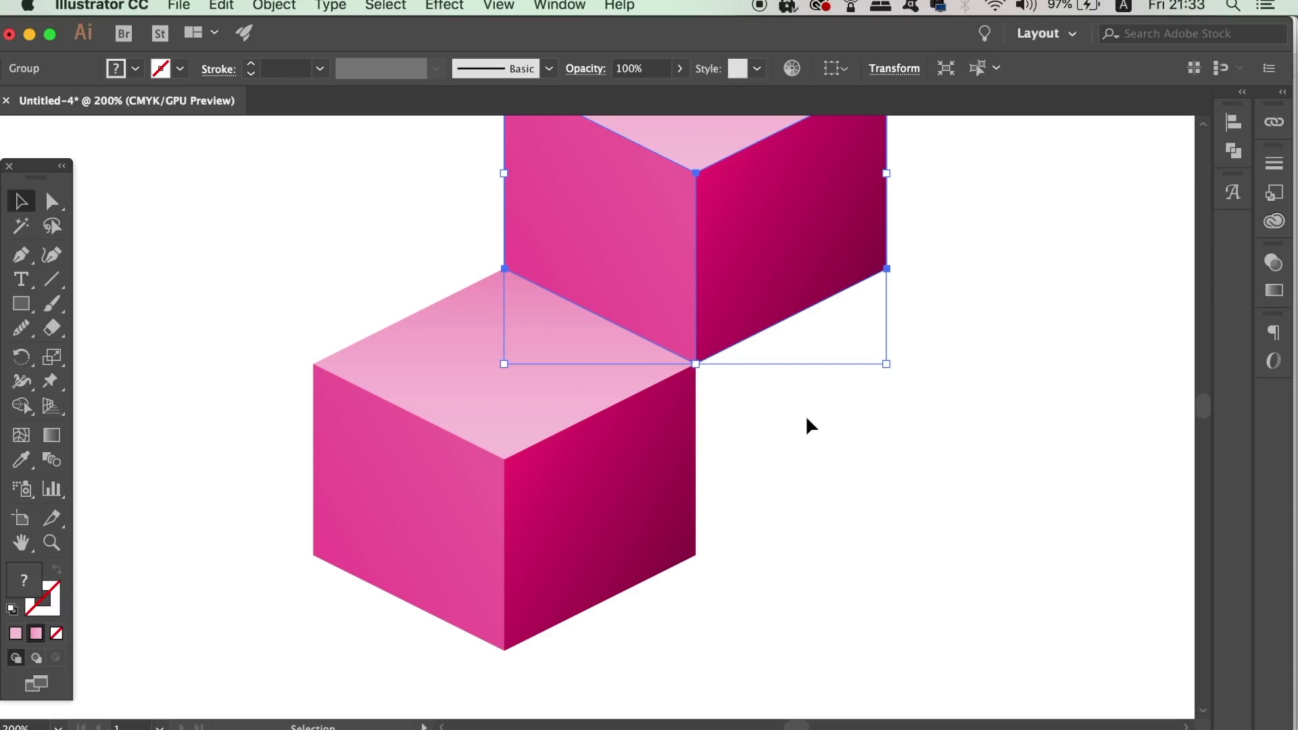
{"action": "key", "text": "super+minus"}
{"action": "key", "text": "super+minus"}
{"action": "key", "text": "super+minus"}
{"action": "key", "text": "super+d"}
{"action": "key", "text": "super+d"}
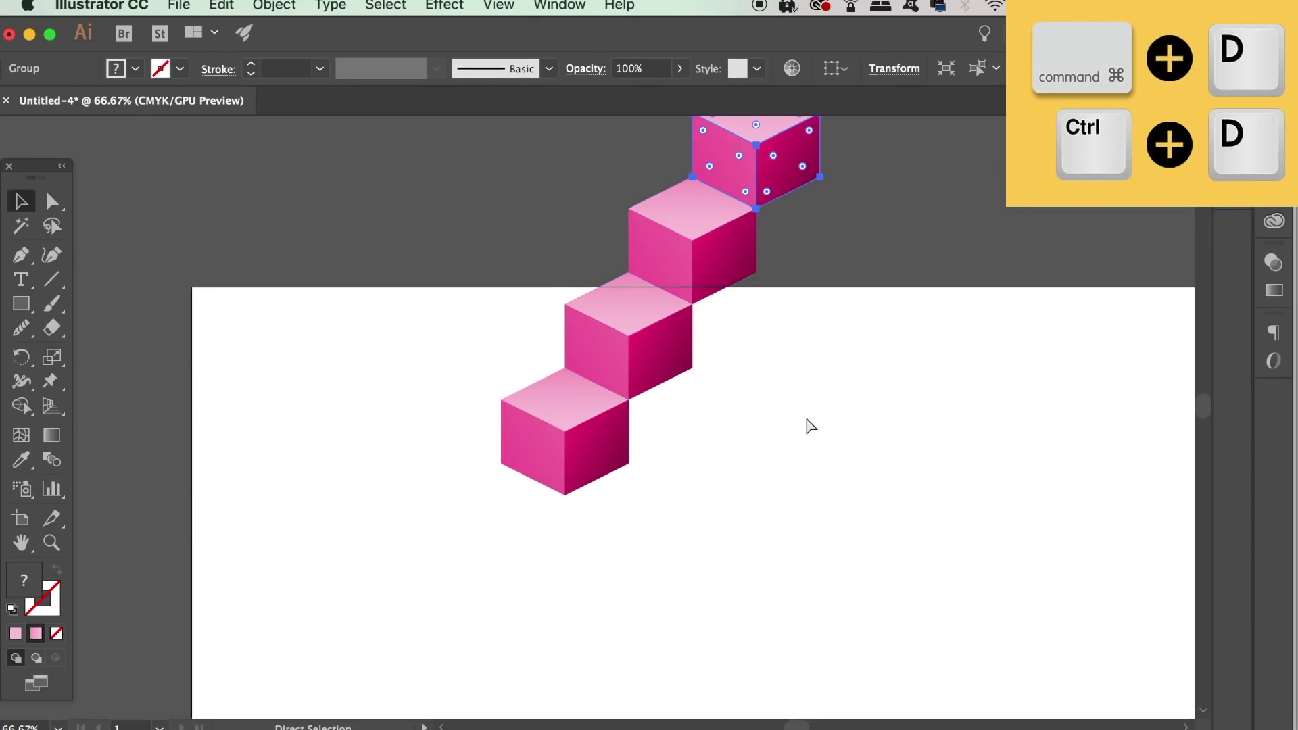
{"action": "key", "text": "super+d"}
{"action": "key", "text": "super+minus"}
{"action": "key", "text": "super+minus"}
{"action": "key", "text": "super+minus"}
{"action": "key", "text": "super+minus"}
{"action": "key", "text": "super+d"}
{"action": "key", "text": "super+d"}
{"action": "key", "text": "super+d"}
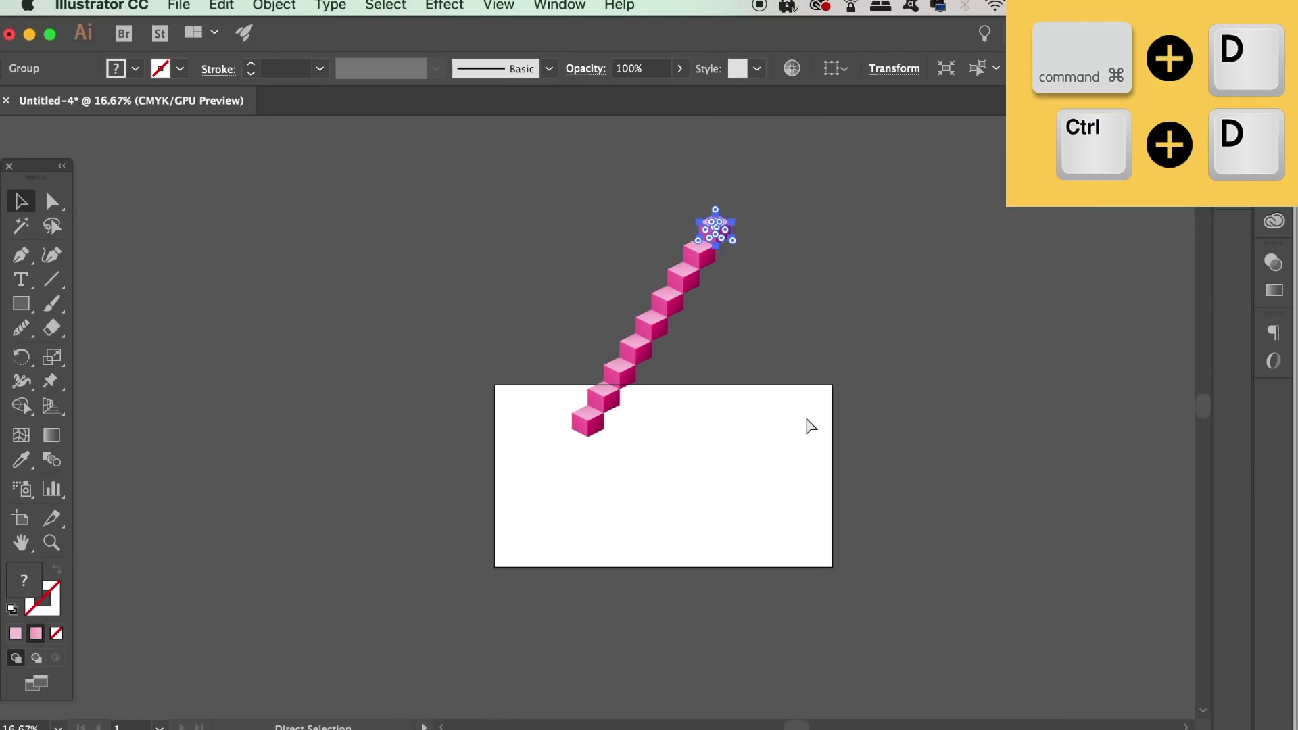
{"action": "key", "text": "super+d"}
{"action": "key", "text": "super+d"}
{"action": "left_click", "coordinate": [492, 185]}
{"action": "scroll", "coordinate": [473, 216], "scroll_direction": "up", "scroll_amount": 2}
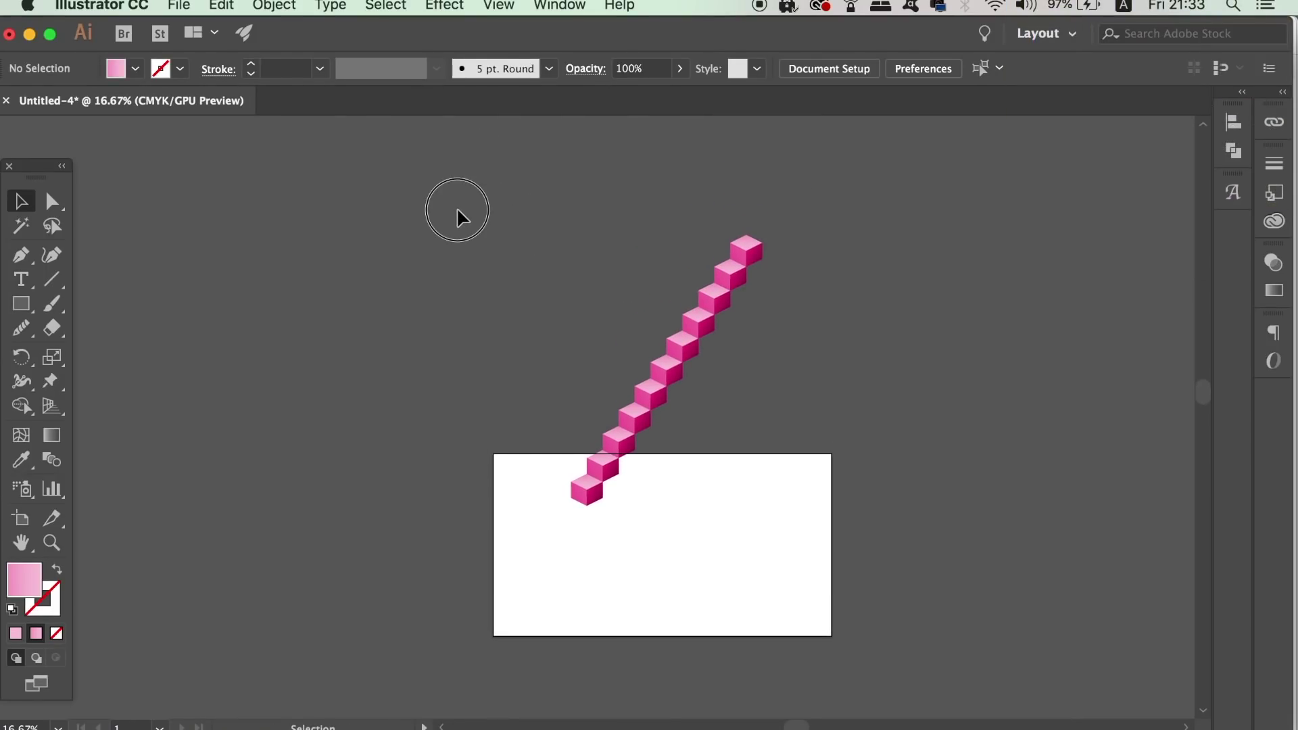
Copy the whole staircase downward and repeat it twice to stack more staircases below
{"action": "left_click_drag", "start_coordinate": [818, 553], "coordinate": [765, 460]}
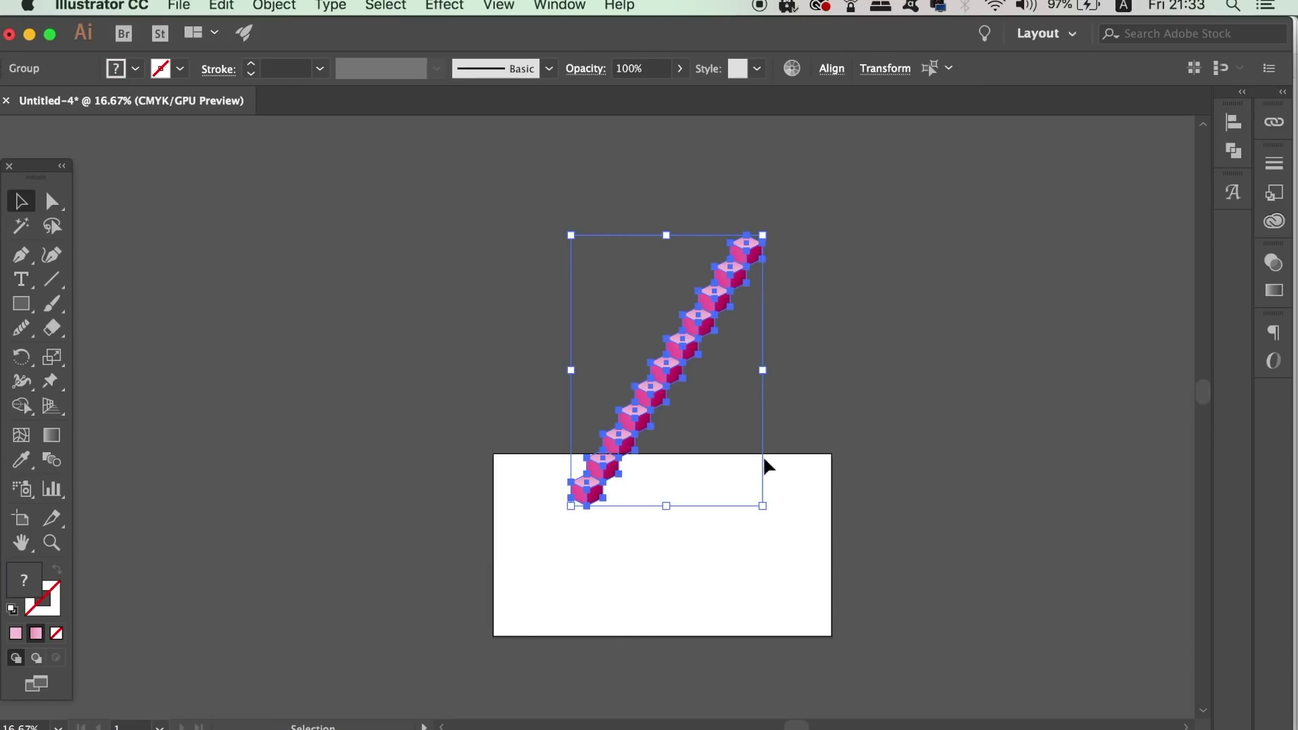
{"action": "left_click_drag", "start_coordinate": [683, 392], "coordinate": [683, 427]}
{"action": "key", "text": "super+d"}
{"action": "key", "text": "super+d"}
{"action": "key", "text": "super+d"}
{"action": "key", "text": "super+d"}
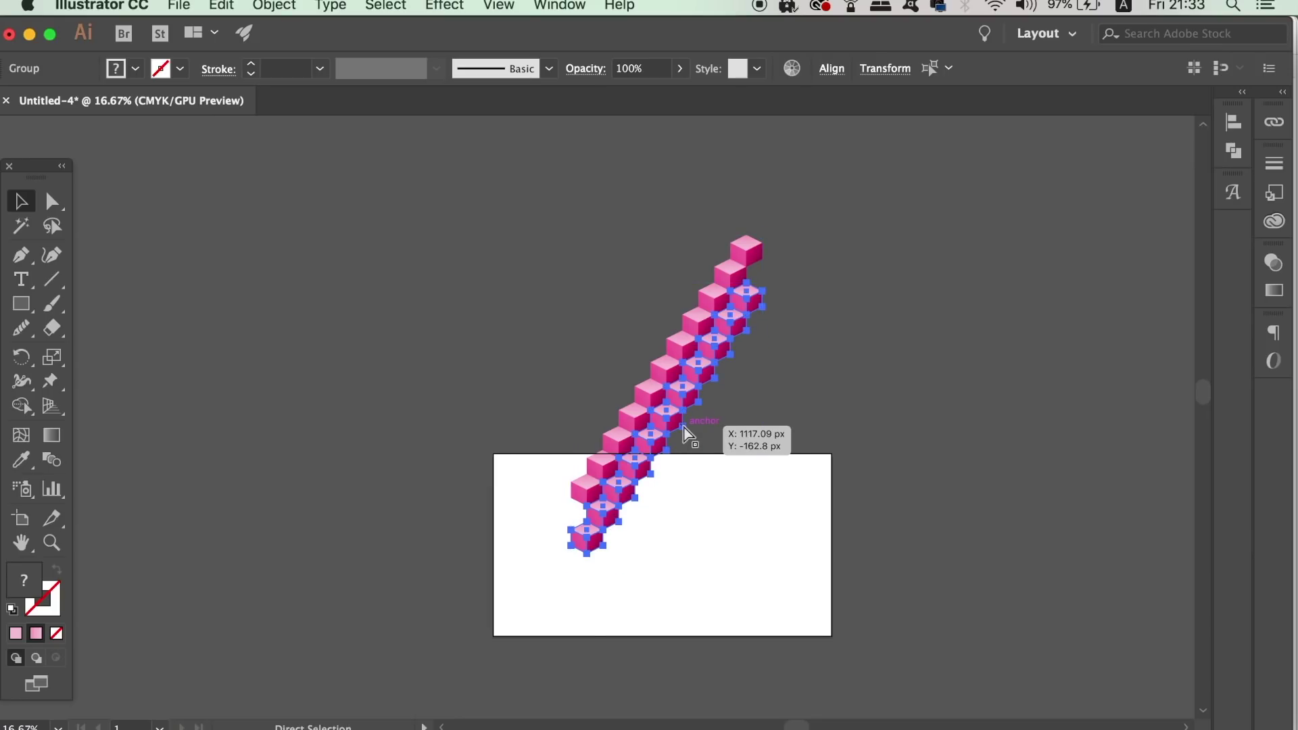
{"action": "key", "text": "super+d"}
{"action": "key", "text": "super+d"}
{"action": "key", "text": "super+d"}
{"action": "key", "text": "super+d"}
{"action": "key", "text": "super+d"}
{"action": "key", "text": "super+d"}
{"action": "key", "text": "super+minus"}
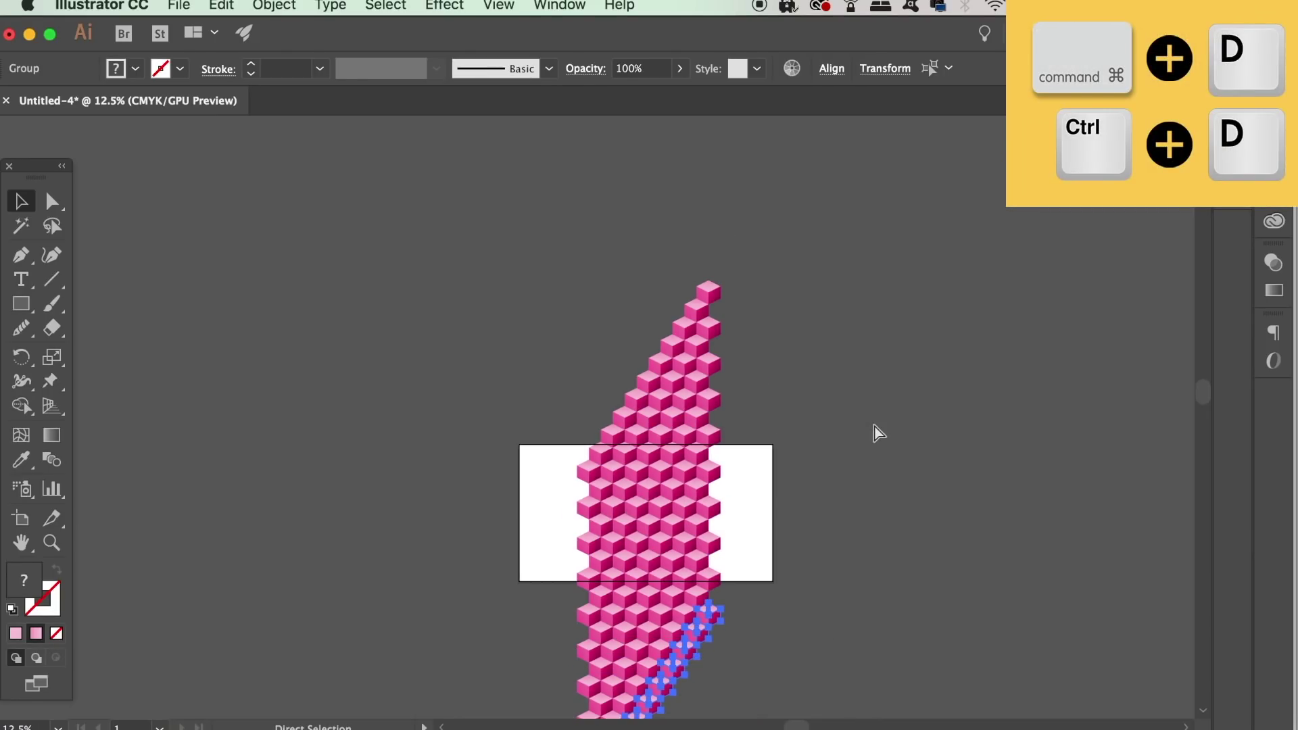
{"action": "left_click_drag", "start_coordinate": [871, 426], "coordinate": [820, 300]}
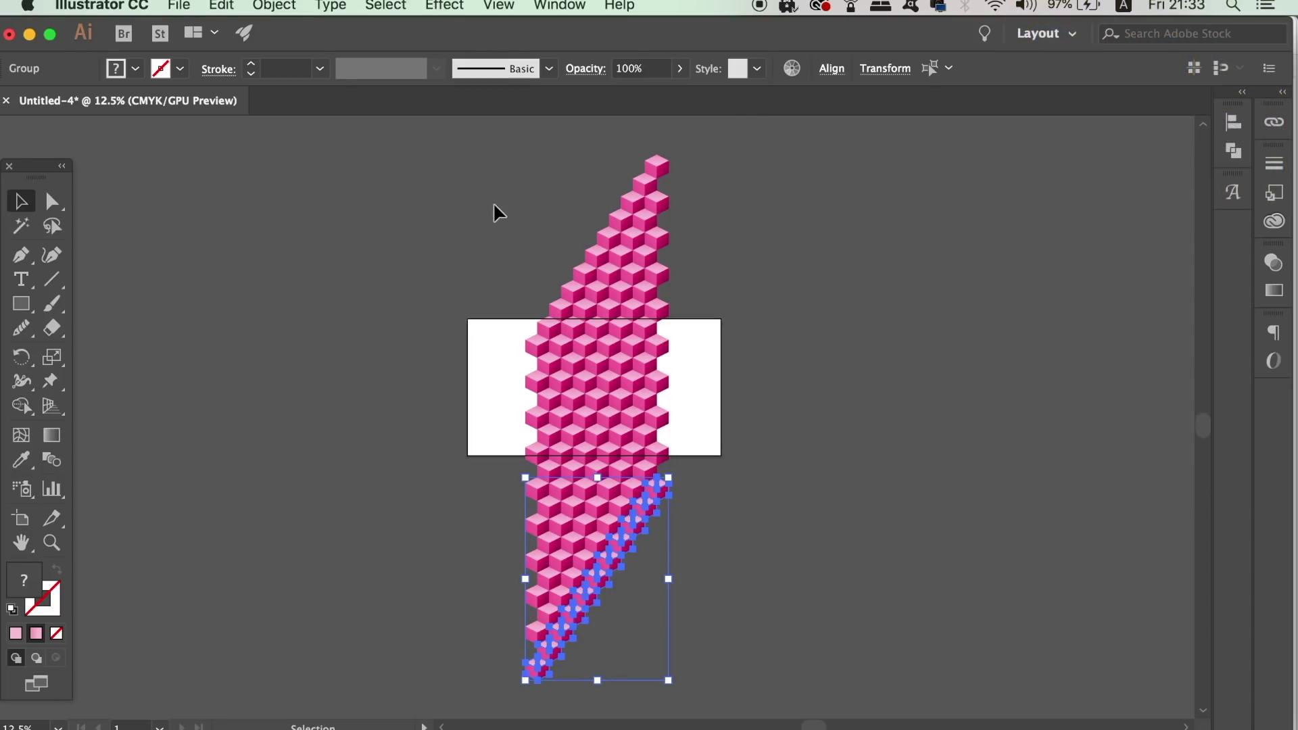
Copy the upper staircase group up and to the right to extend the pattern
{"action": "left_click", "coordinate": [453, 135]}
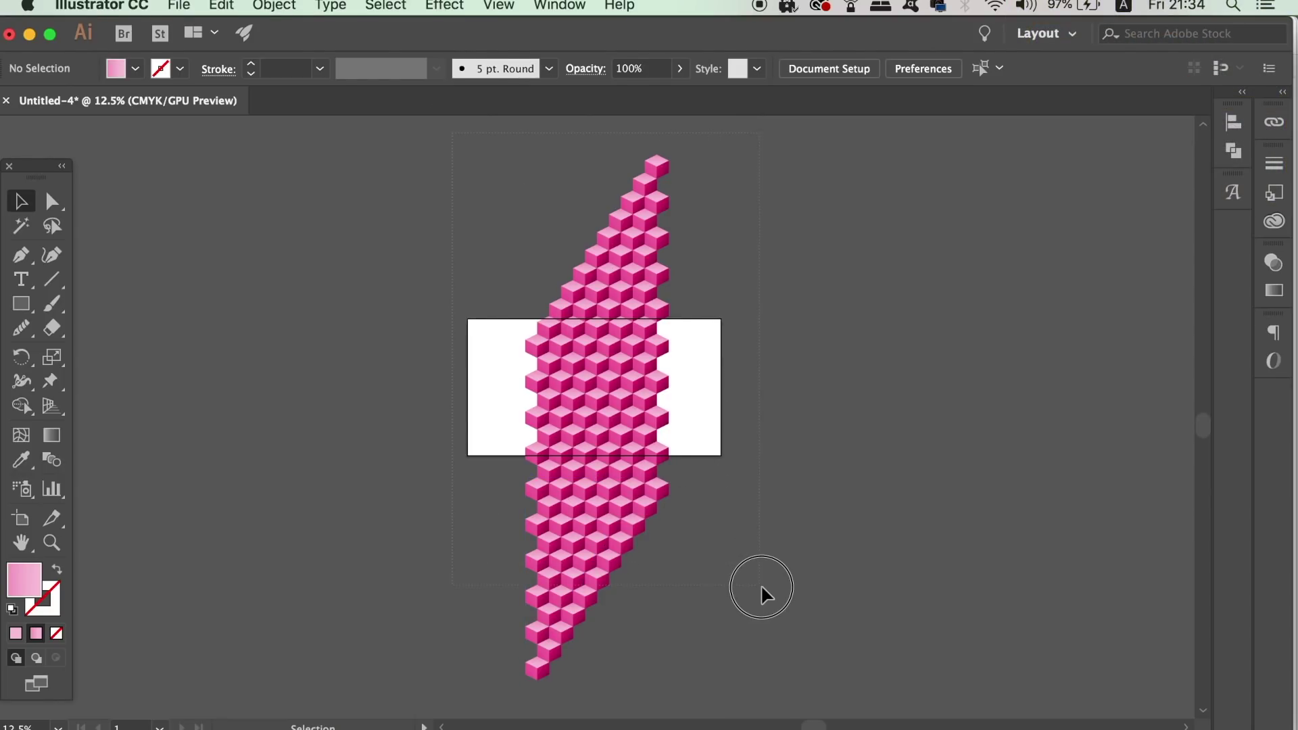
{"action": "key", "text": "super+a"}
{"action": "key", "text": "super+plus"}
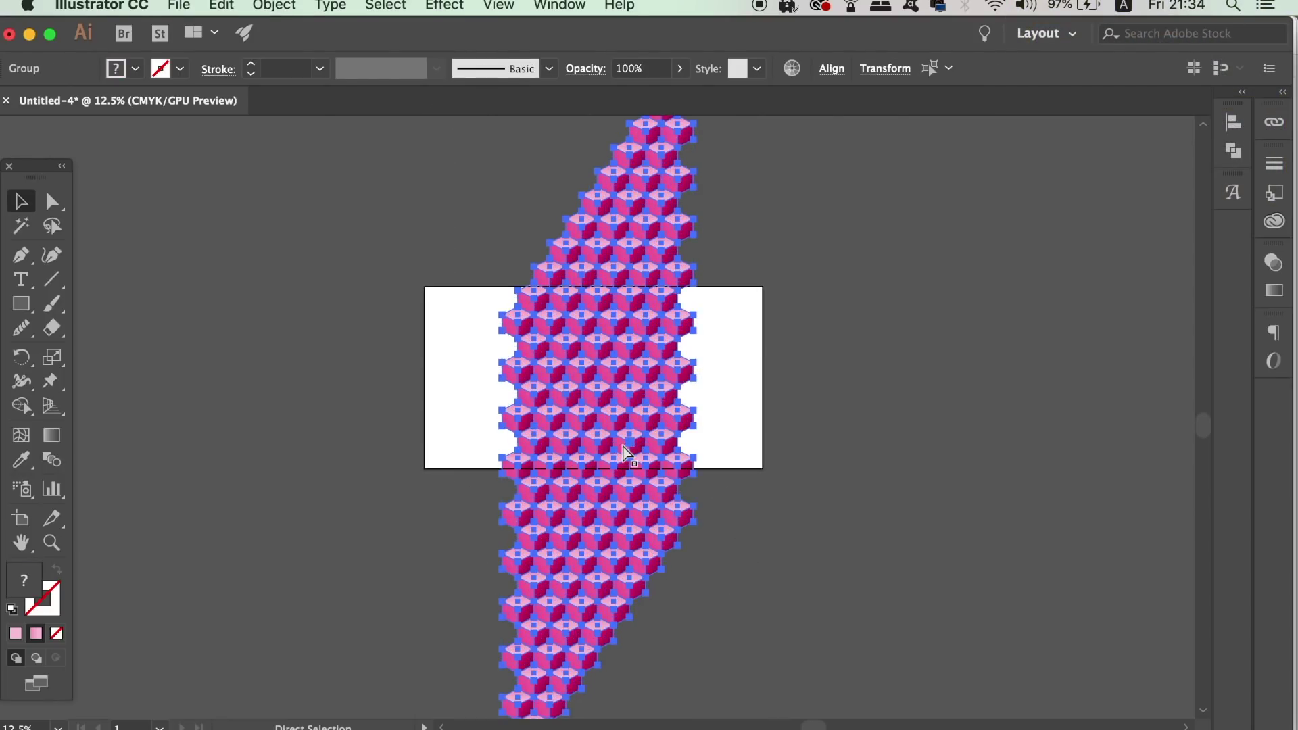
{"action": "key", "text": "super+plus"}
{"action": "scroll", "coordinate": [629, 423], "scroll_direction": "up", "scroll_amount": 5}
{"action": "left_click", "coordinate": [514, 513]}
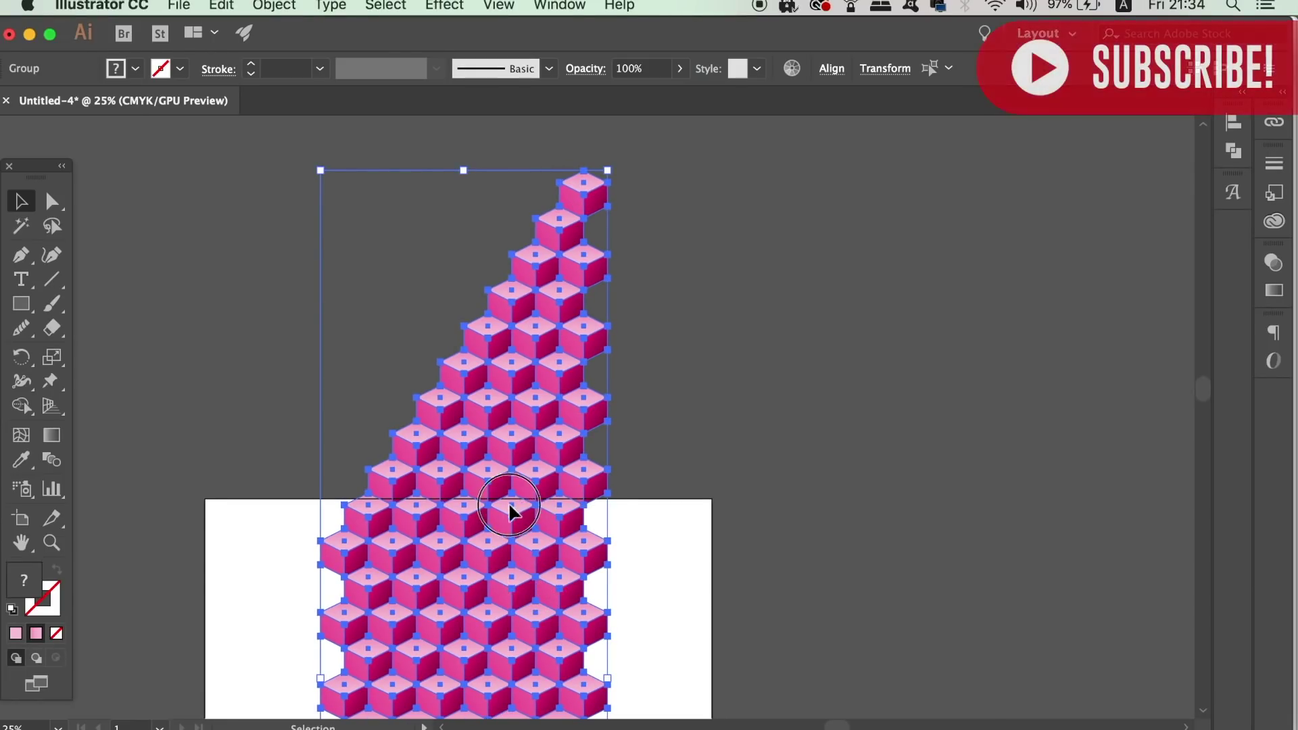
{"action": "left_click_drag", "start_coordinate": [511, 507], "coordinate": [773, 253]}
{"action": "left_click", "coordinate": [403, 214]}
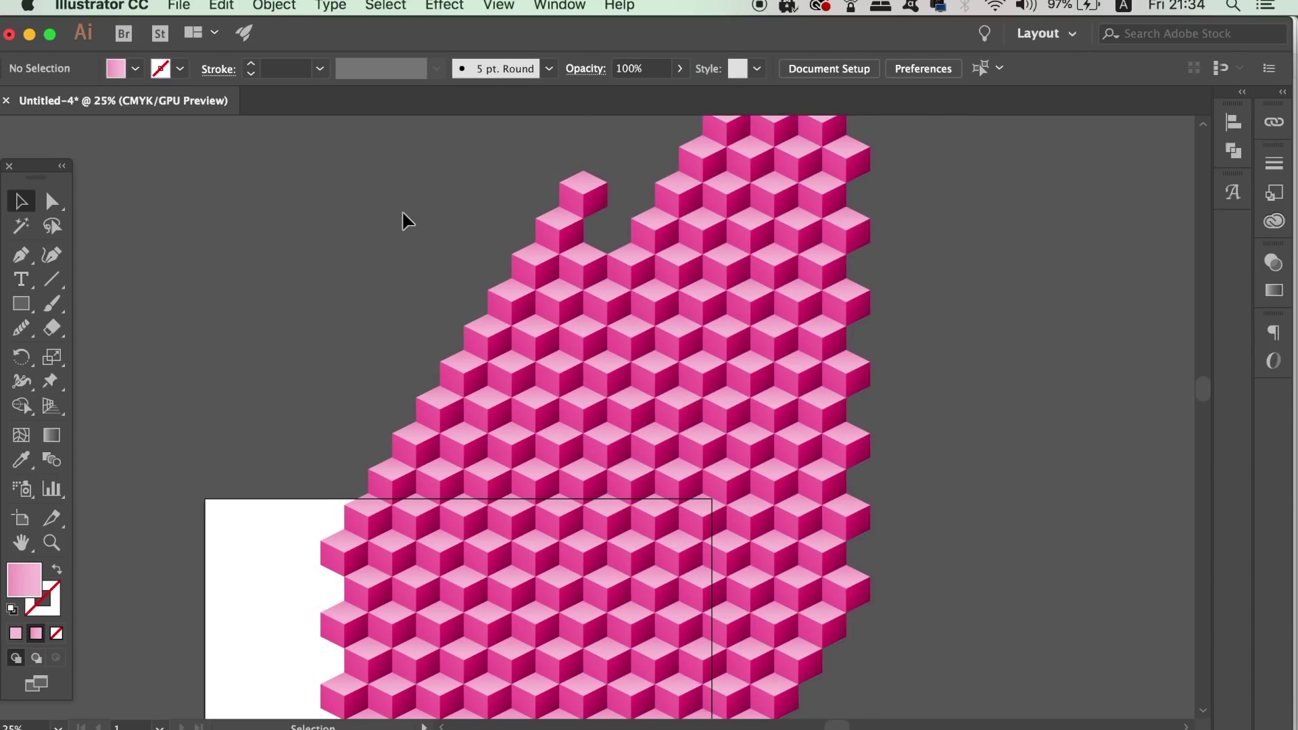
Alt-drag a copy of the end cube out beside the pattern
{"action": "key", "text": "super+minus"}
{"action": "key", "text": "super+minus"}
{"action": "key", "text": "super+minus"}
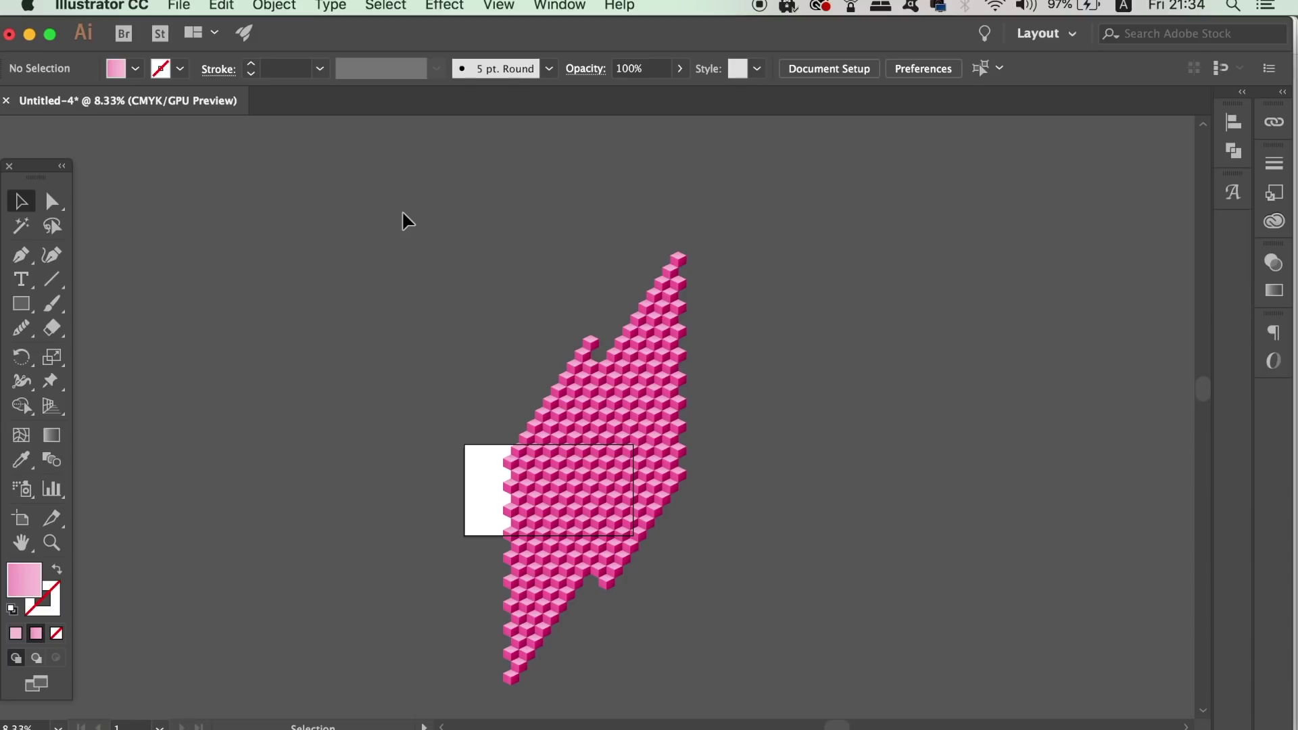
{"action": "key", "text": "super+plus"}
{"action": "key", "text": "super+plus"}
{"action": "key", "text": "super+plus"}
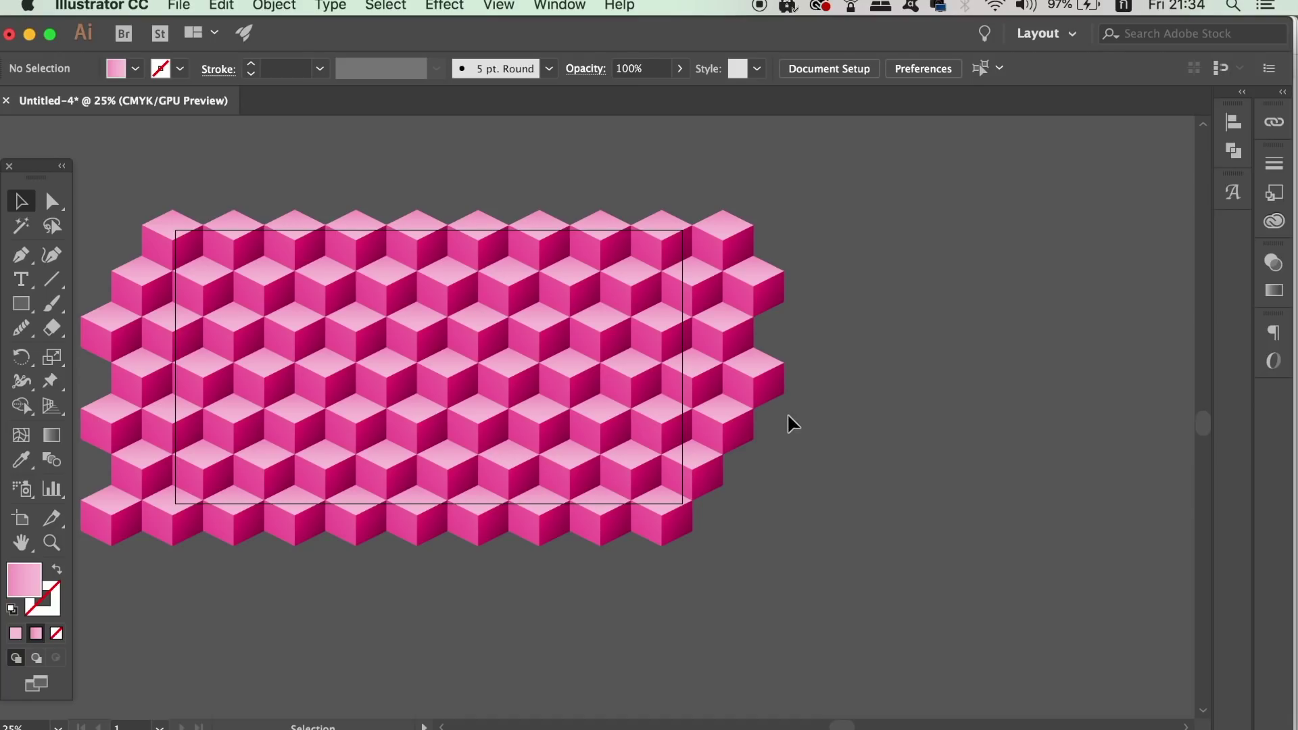
{"action": "key", "text": "alt"}
{"action": "left_click_drag", "start_coordinate": [772, 398], "coordinate": [678, 499]}
{"action": "key", "text": "space"}
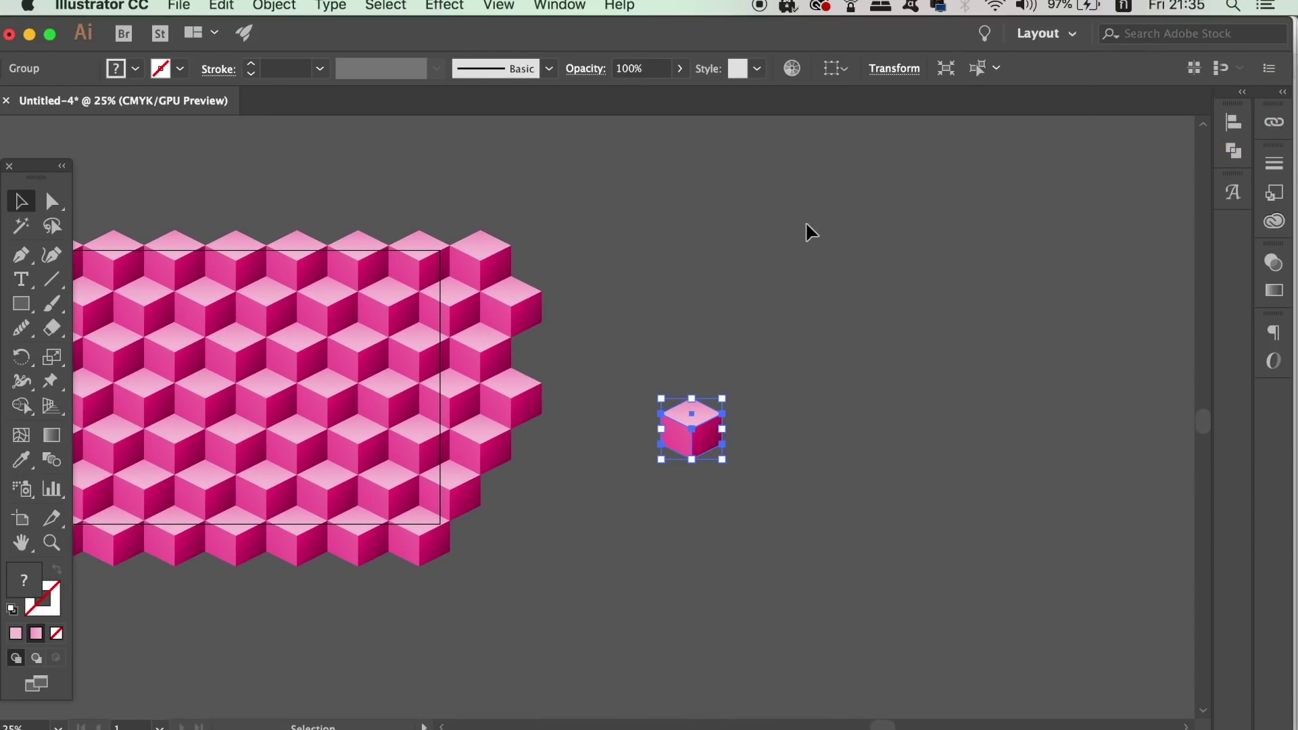
Apply a Transform effect scaling the cube copy to 25% horizontally and vertically
{"action": "left_click", "coordinate": [559, 5]}
{"action": "mouse_move", "coordinate": [634, 101]}
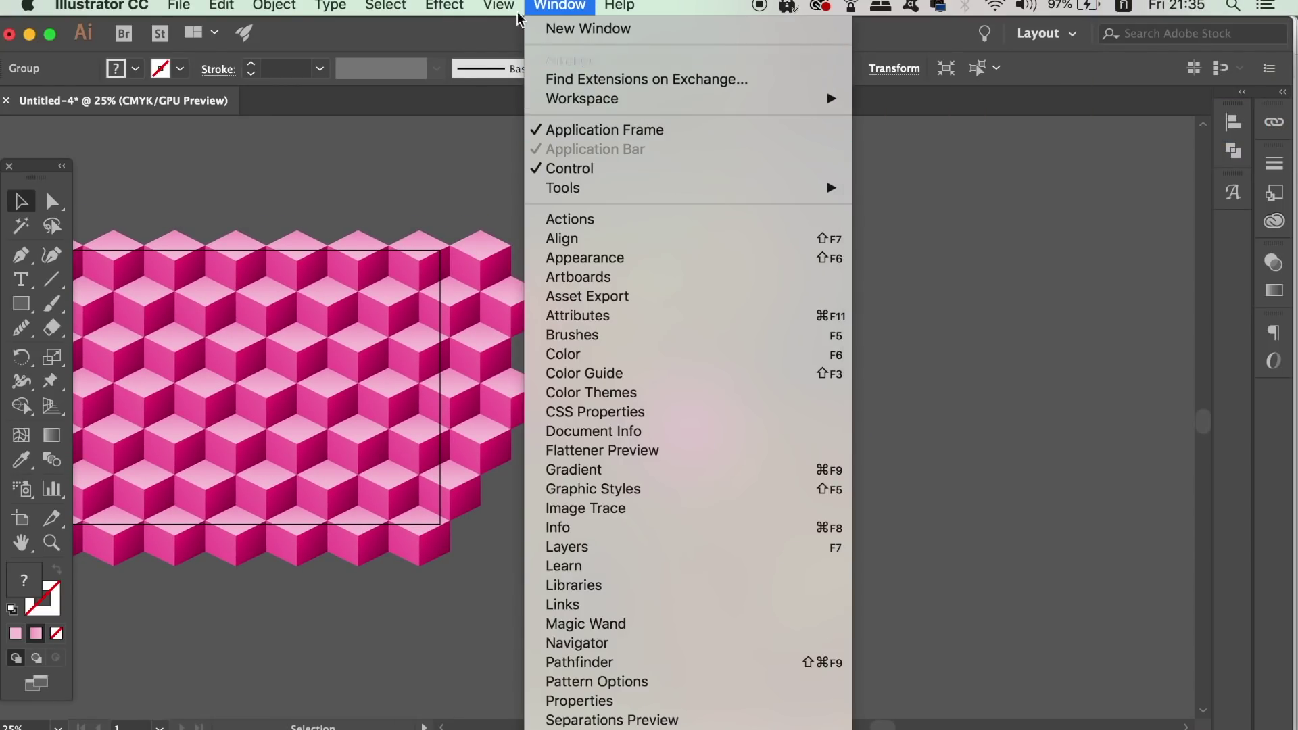
{"action": "mouse_move", "coordinate": [444, 6]}
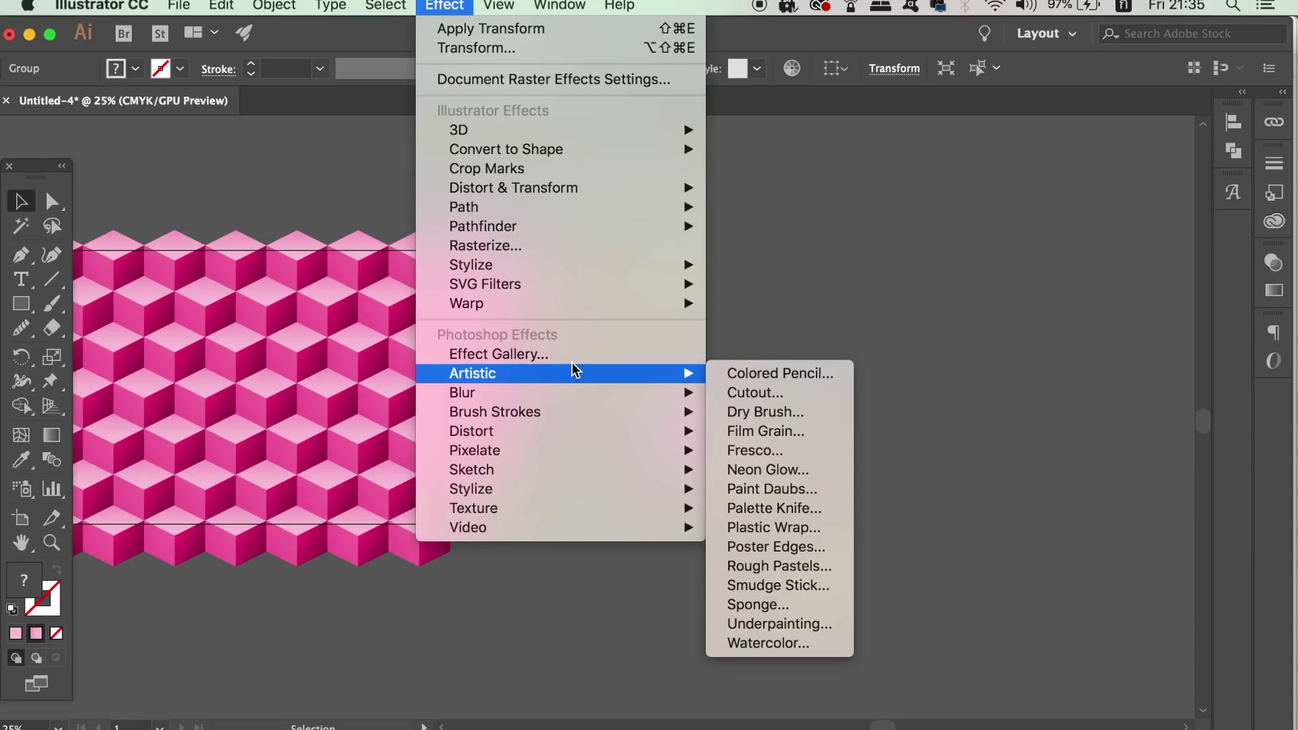
{"action": "mouse_move", "coordinate": [599, 185]}
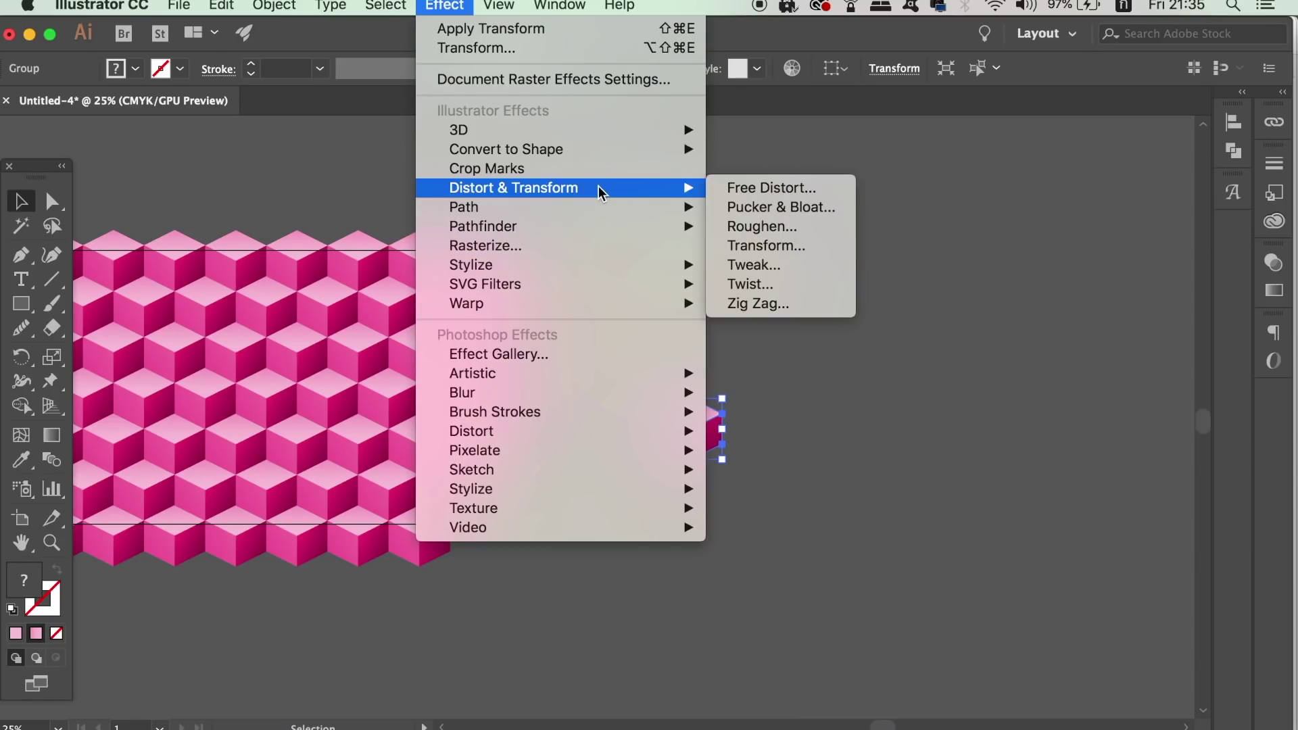
{"action": "left_click", "coordinate": [799, 249]}
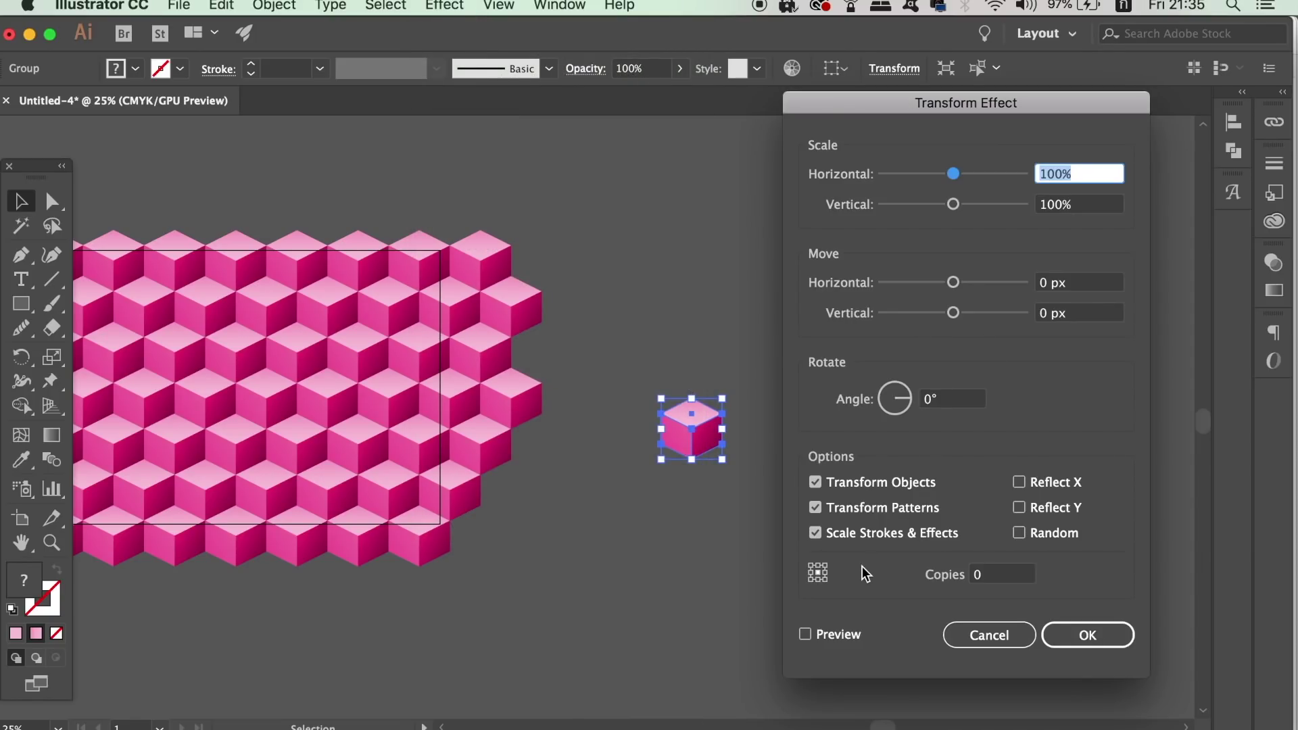
{"action": "left_click", "coordinate": [849, 639]}
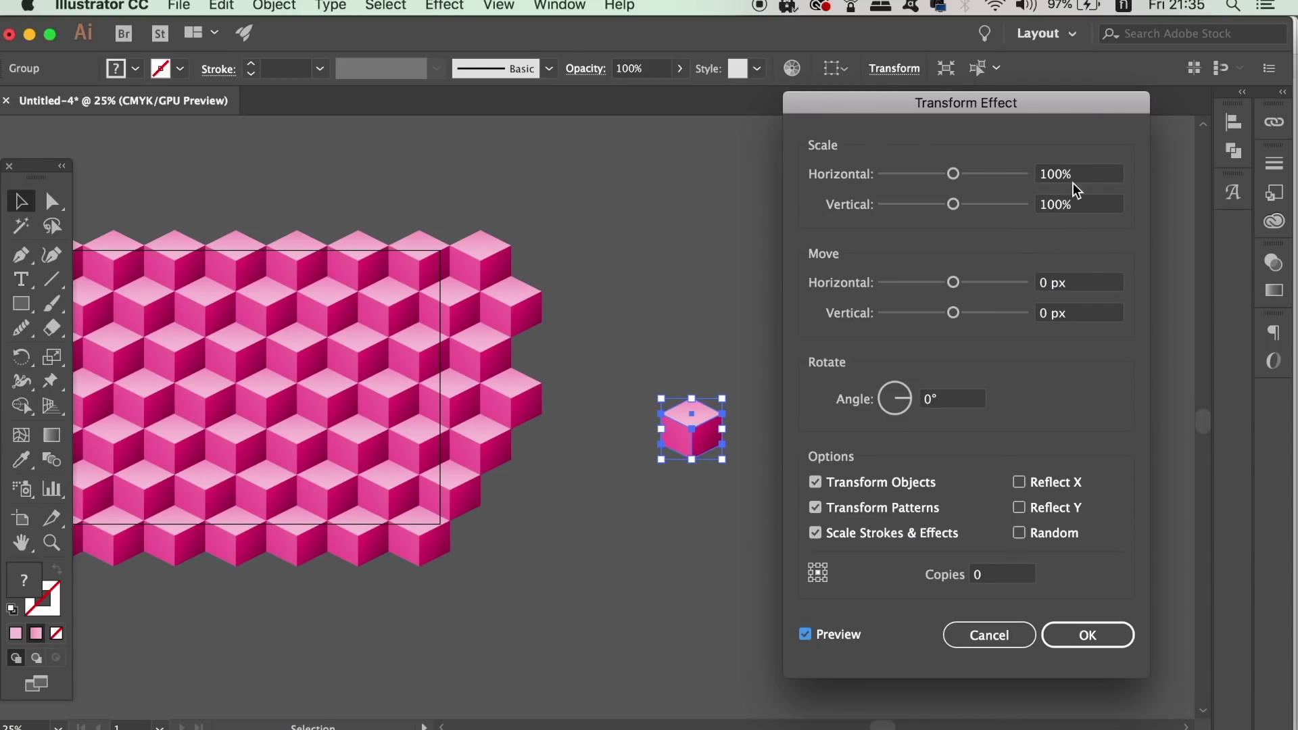
{"action": "left_click_drag", "start_coordinate": [1078, 174], "coordinate": [1003, 178]}
{"action": "type", "text": "/ถ"}
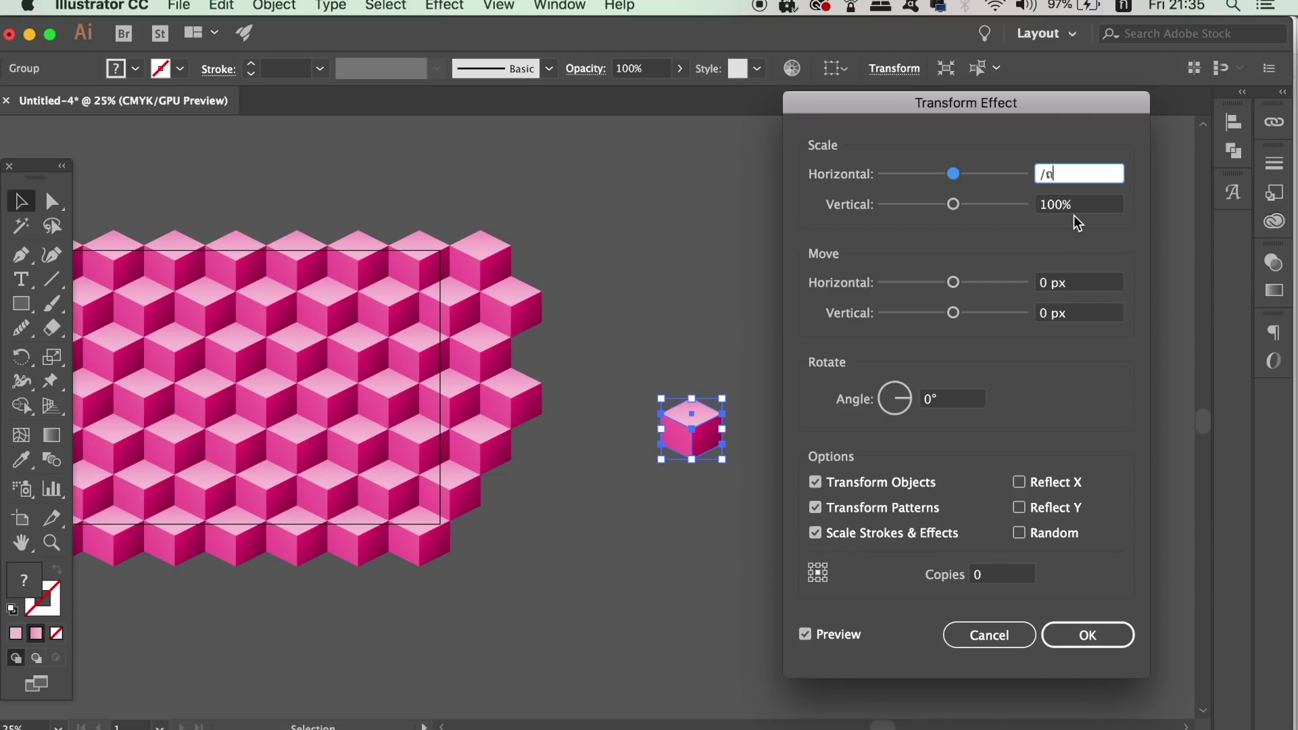
{"action": "key", "text": "BackSpace"}
{"action": "key", "text": "BackSpace"}
{"action": "key", "text": "ctrl+space"}
{"action": "type", "text": "25"}
{"action": "left_click_drag", "start_coordinate": [1099, 205], "coordinate": [1025, 206]}
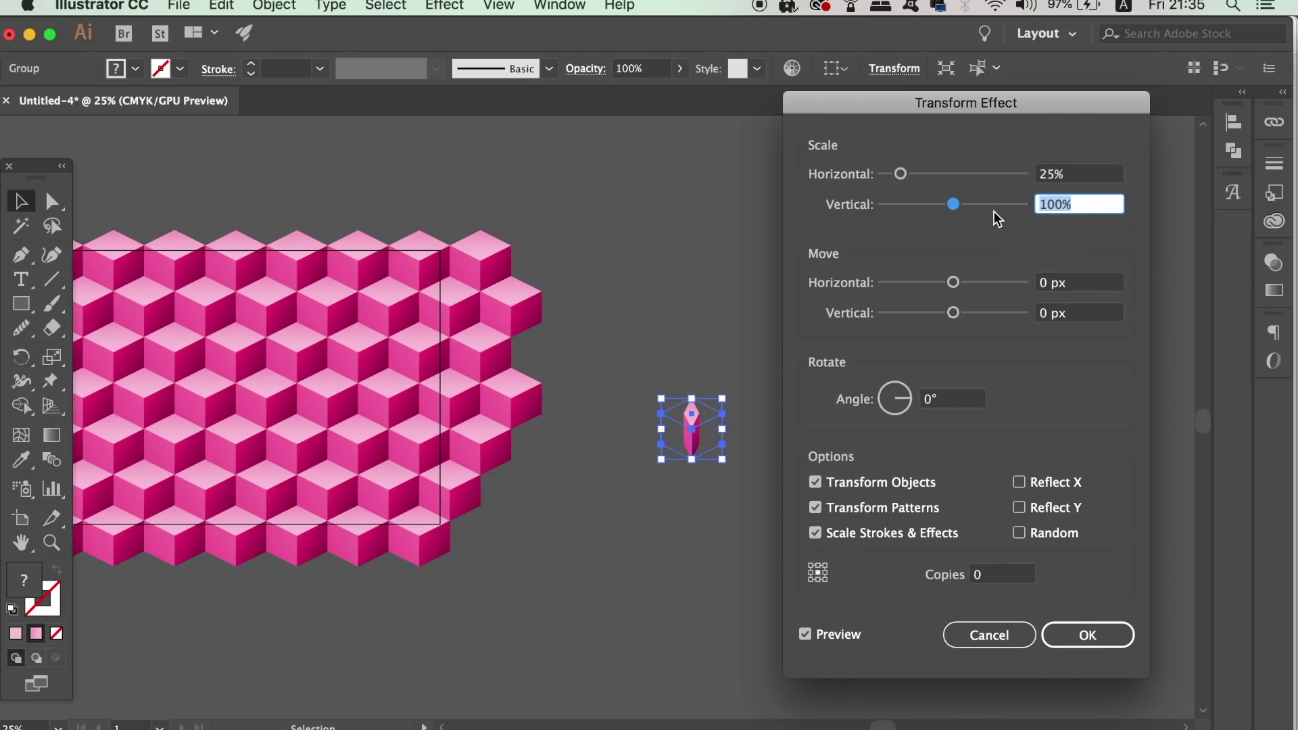
{"action": "type", "text": "25"}
{"action": "left_click", "coordinate": [1074, 633]}
Expand the small cube's appearance so the 25% scaling becomes real paths
{"action": "left_click", "coordinate": [908, 574]}
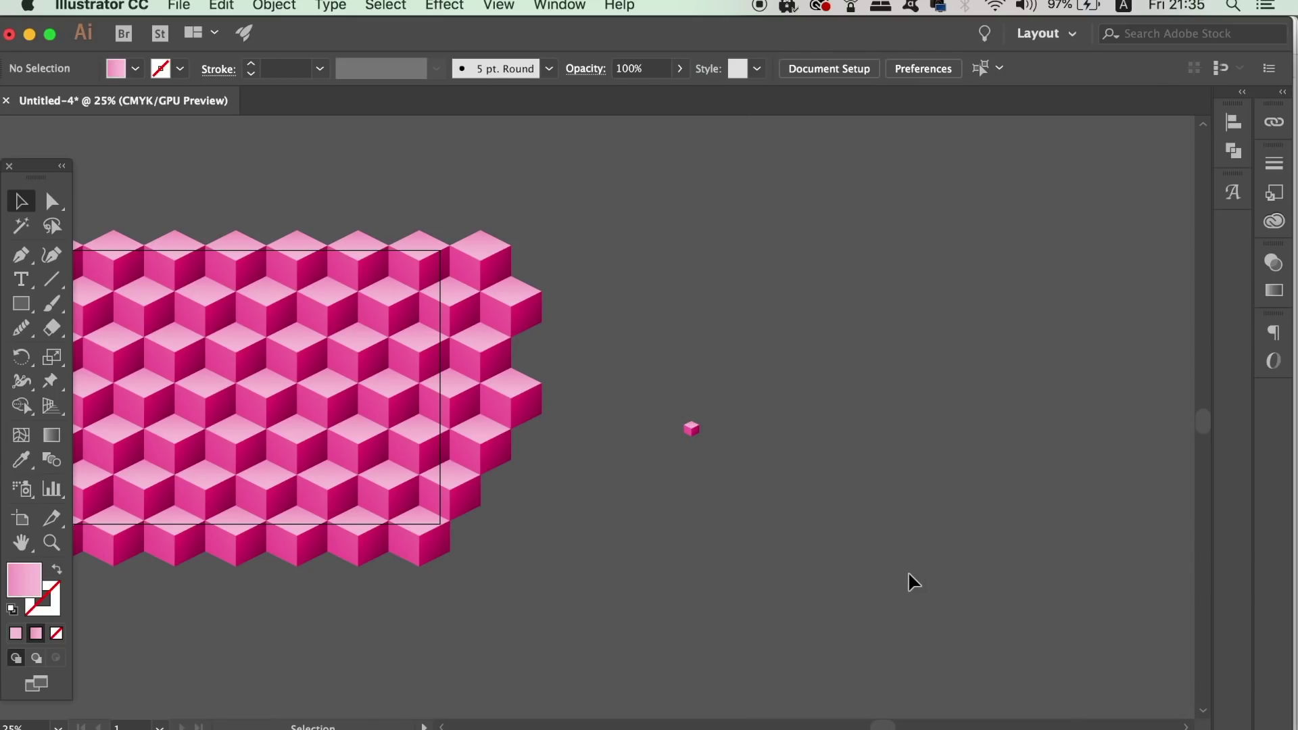
{"action": "left_click", "coordinate": [693, 429]}
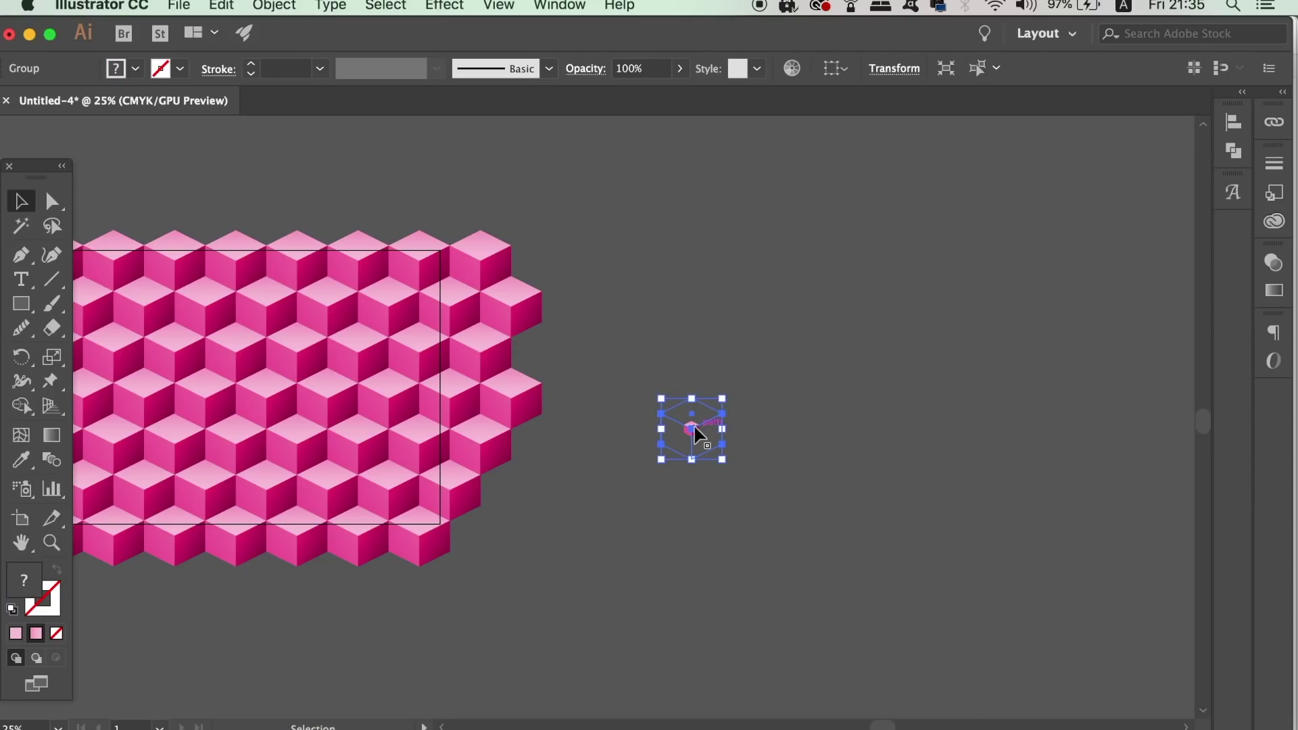
{"action": "left_click", "coordinate": [274, 6]}
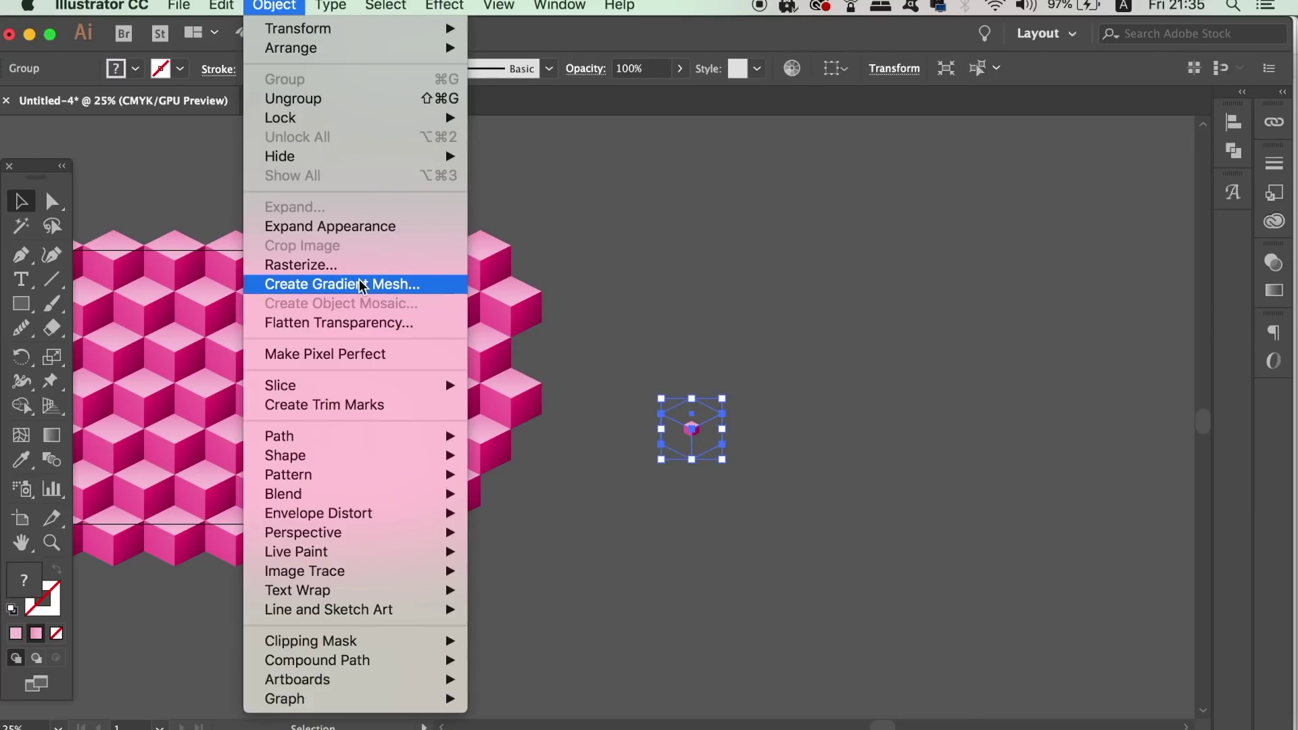
{"action": "left_click", "coordinate": [354, 226]}
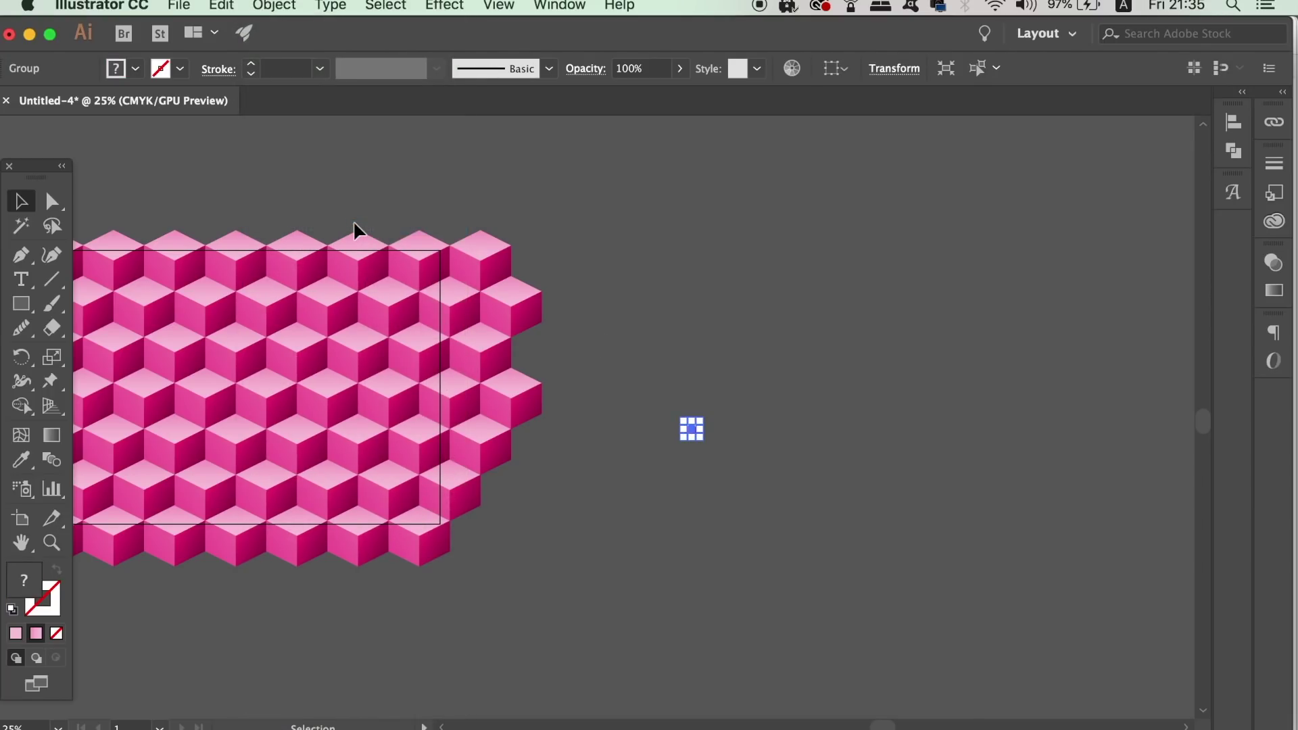
{"action": "left_click", "coordinate": [632, 393]}
{"action": "key", "text": "super+equal"}
{"action": "key", "text": "super+equal"}
{"action": "key", "text": "super+equal"}
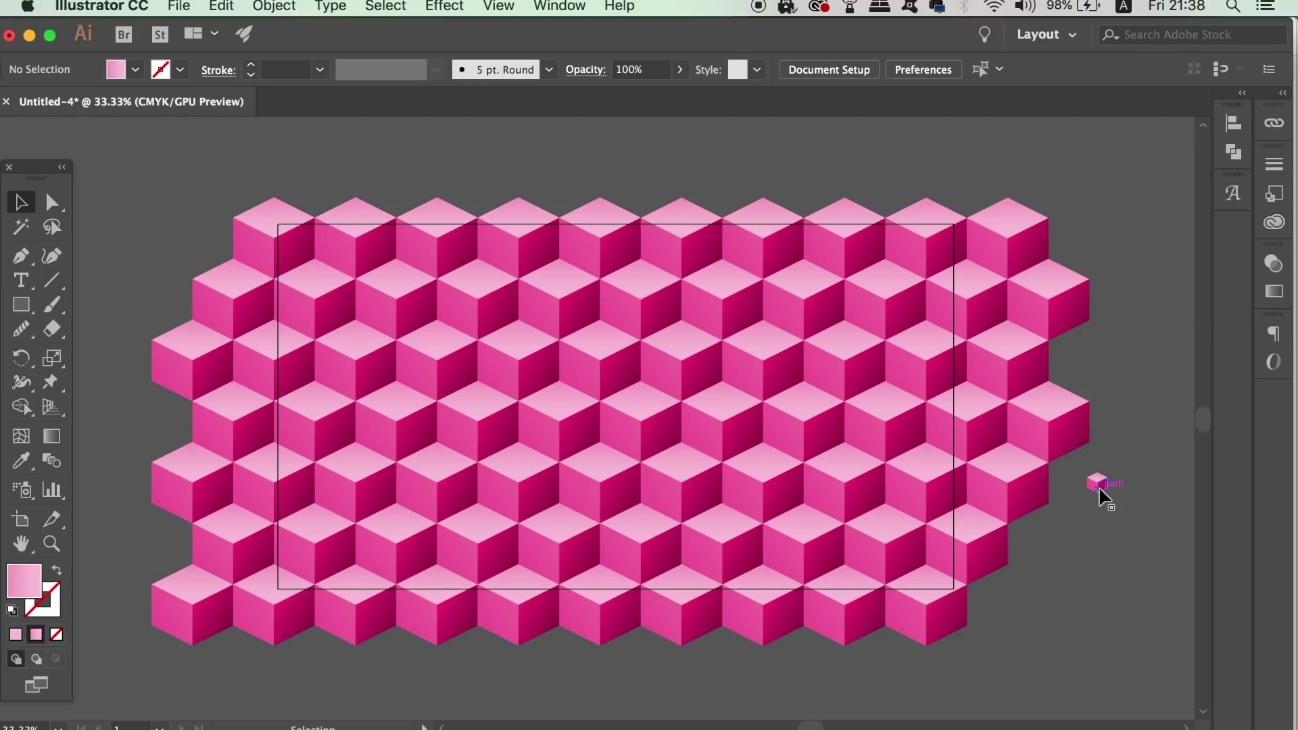
Move the small cube onto the pattern and Alt-drag copies into a stair arrangement
{"action": "left_click_drag", "start_coordinate": [1099, 489], "coordinate": [521, 462]}
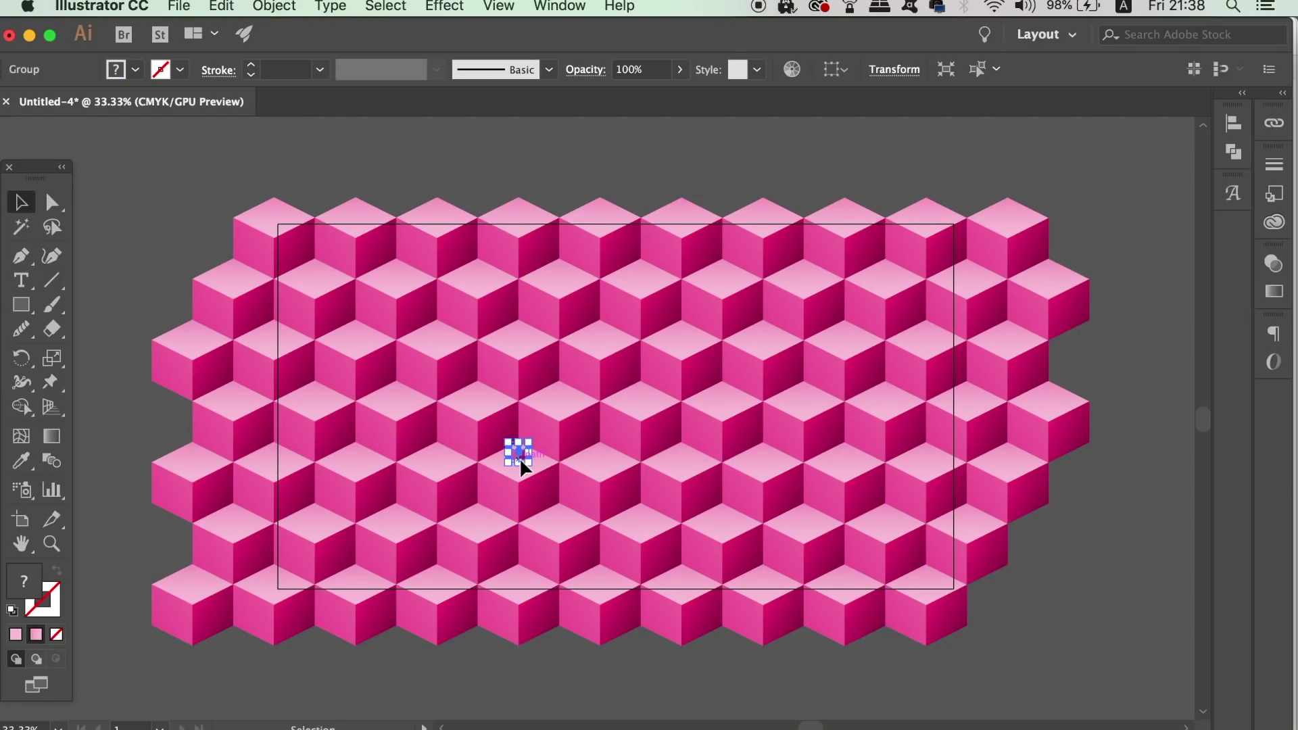
{"action": "key", "text": "super+equal"}
{"action": "key", "text": "super+equal"}
{"action": "key", "text": "super+equal"}
{"action": "key", "text": "super+equal"}
{"action": "key", "text": "super+equal"}
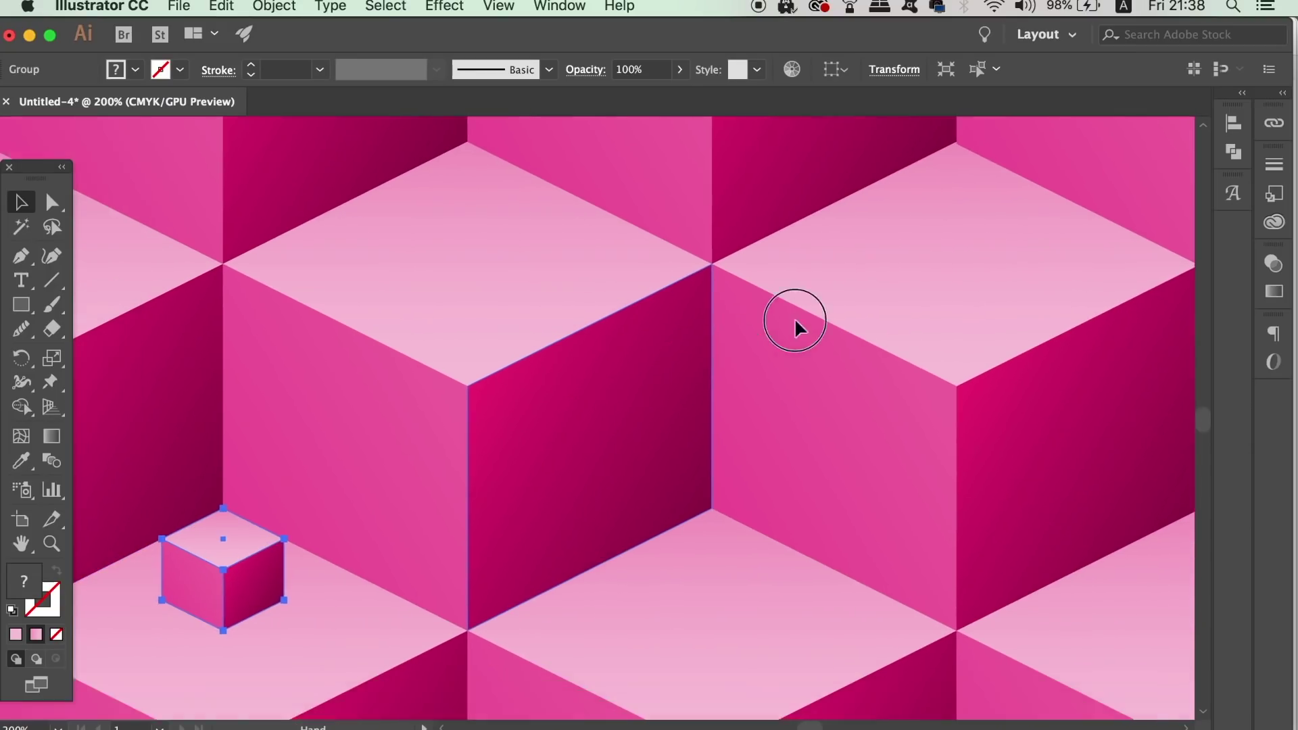
{"action": "left_click_drag", "start_coordinate": [341, 545], "coordinate": [680, 392]}
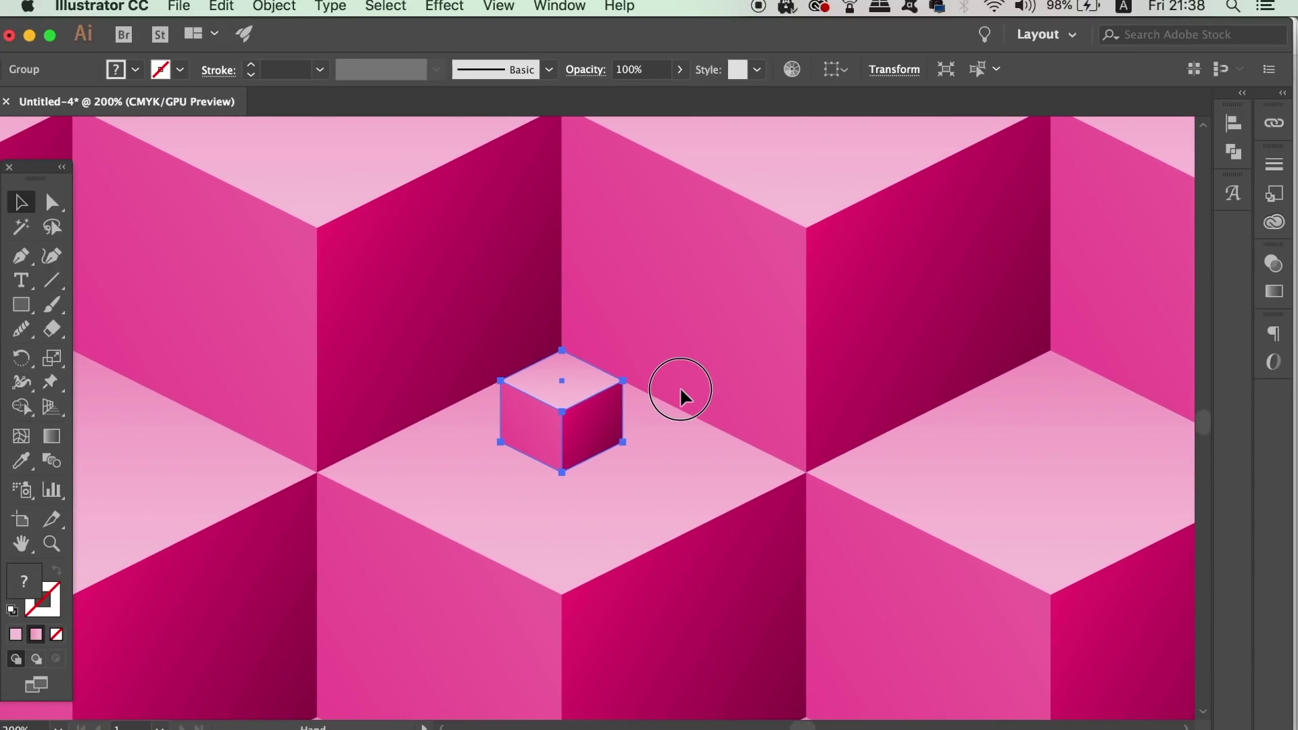
{"action": "left_click_drag", "start_coordinate": [591, 423], "coordinate": [527, 390]}
{"action": "left_click_drag", "start_coordinate": [527, 390], "coordinate": [402, 507]}
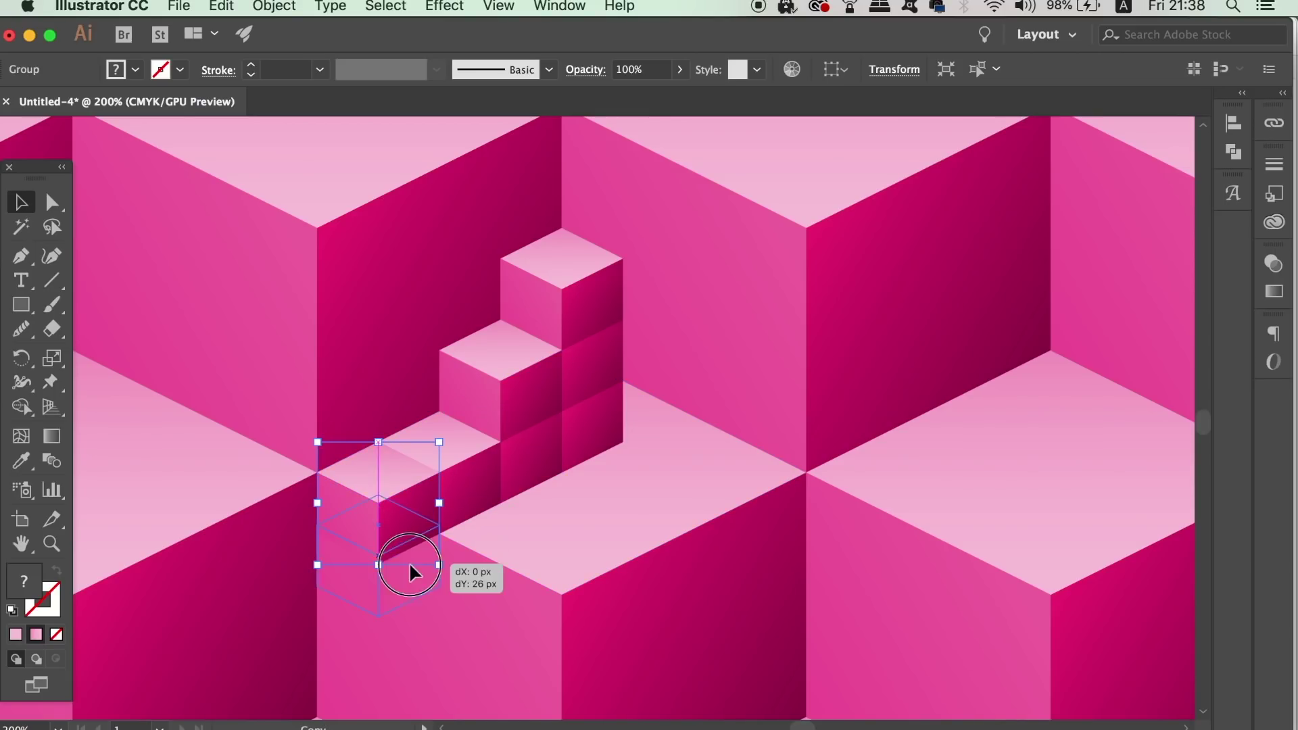
{"action": "left_click_drag", "start_coordinate": [411, 574], "coordinate": [342, 617]}
{"action": "key", "text": "super+z"}
Bring the small cube copies in front of the large cube, moving one up onto the step
{"action": "left_click", "coordinate": [273, 7]}
{"action": "mouse_move", "coordinate": [291, 49]}
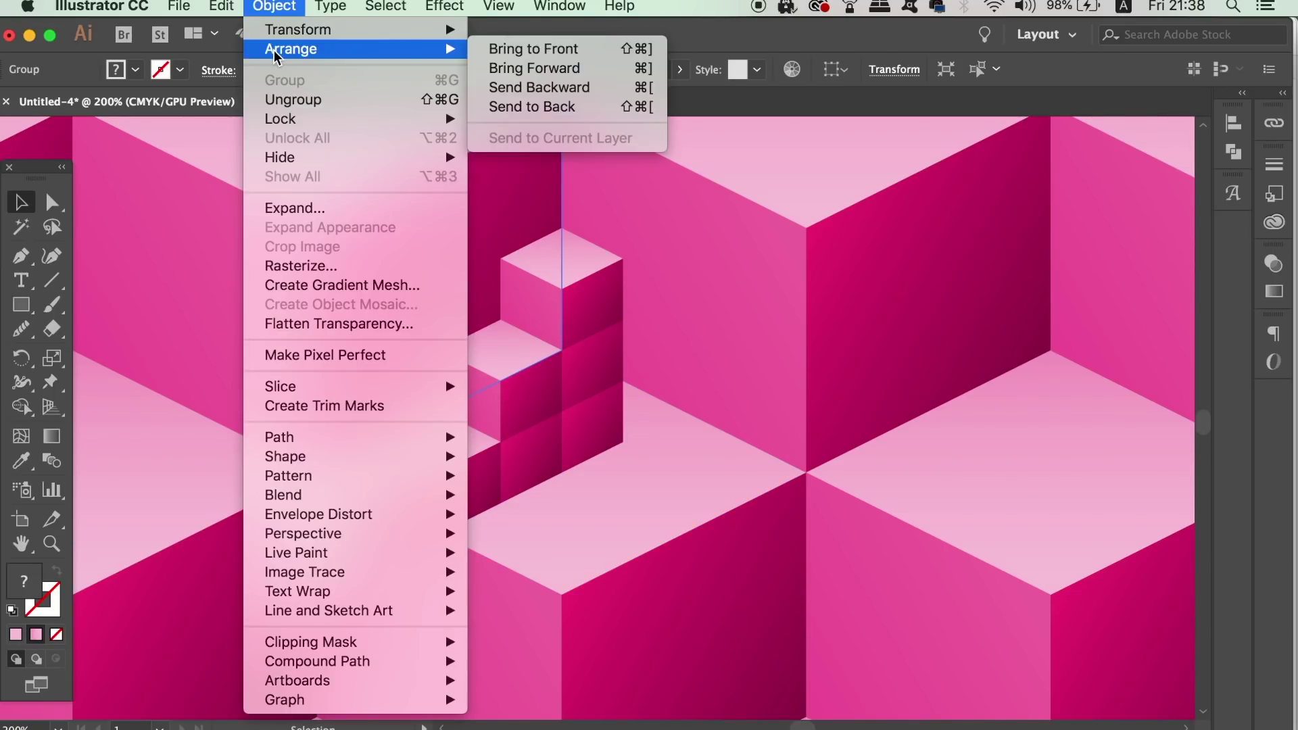
{"action": "left_click", "coordinate": [537, 49]}
{"action": "left_click", "coordinate": [660, 423]}
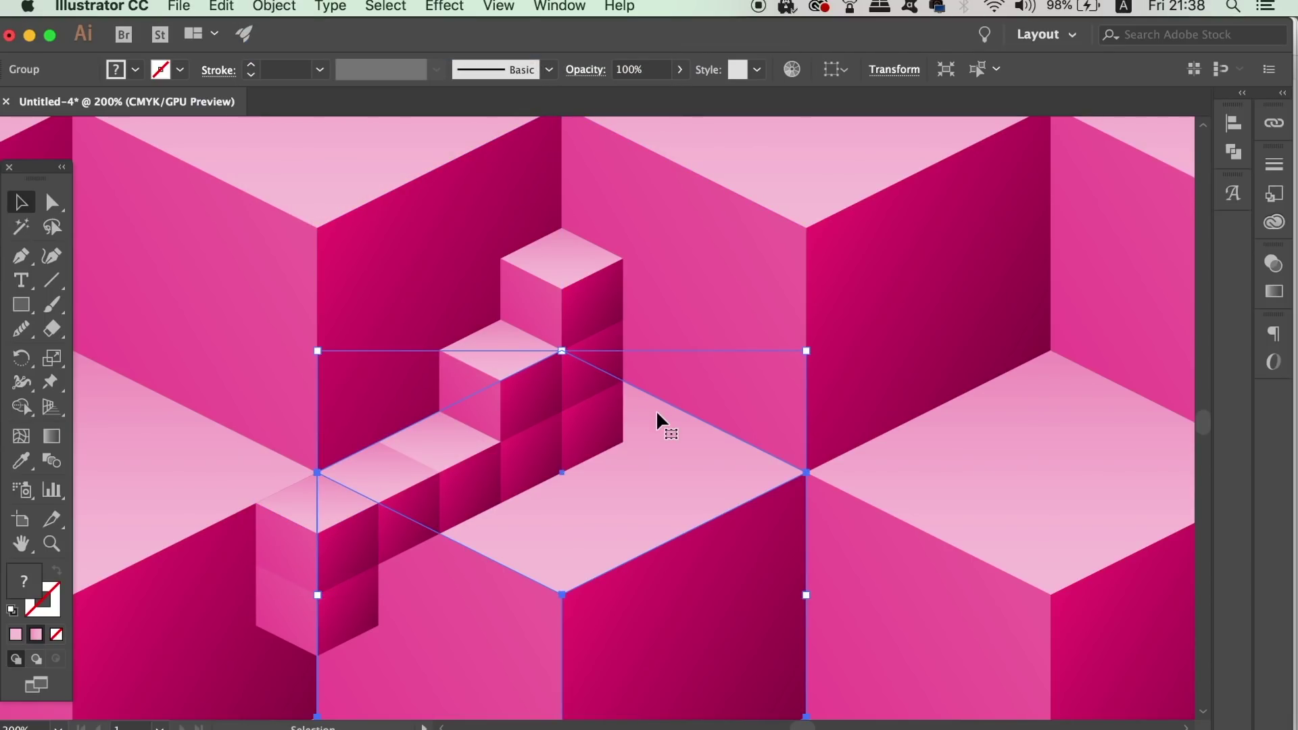
{"action": "left_click", "coordinate": [371, 607]}
{"action": "left_click_drag", "start_coordinate": [368, 609], "coordinate": [361, 486]}
{"action": "left_click", "coordinate": [275, 6]}
{"action": "mouse_move", "coordinate": [291, 49]}
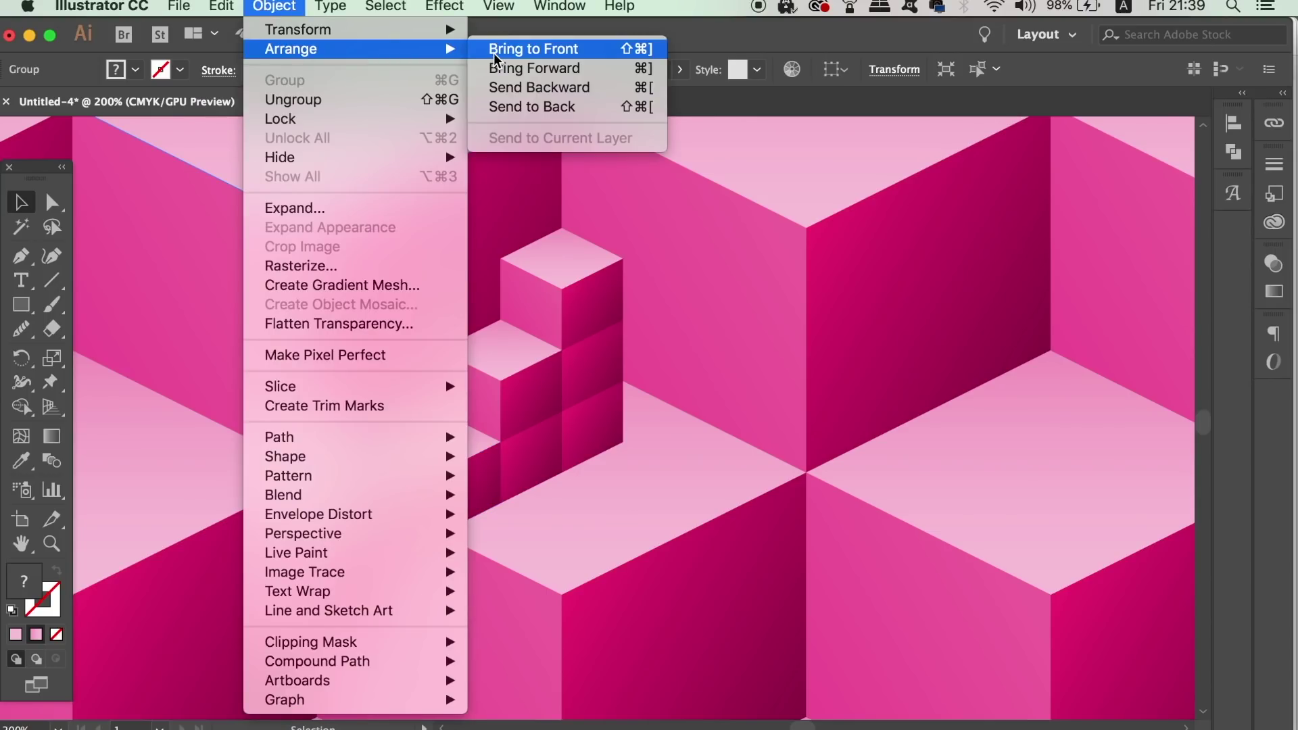
{"action": "left_click", "coordinate": [538, 49]}
{"action": "key", "text": "super+minus"}
{"action": "key", "text": "super+minus"}
{"action": "key", "text": "super+minus"}
{"action": "key", "text": "super+minus"}
{"action": "key", "text": "super+minus"}
{"action": "key", "text": "super+minus"}
{"action": "key", "text": "super+minus"}
{"action": "left_click", "coordinate": [710, 604]}
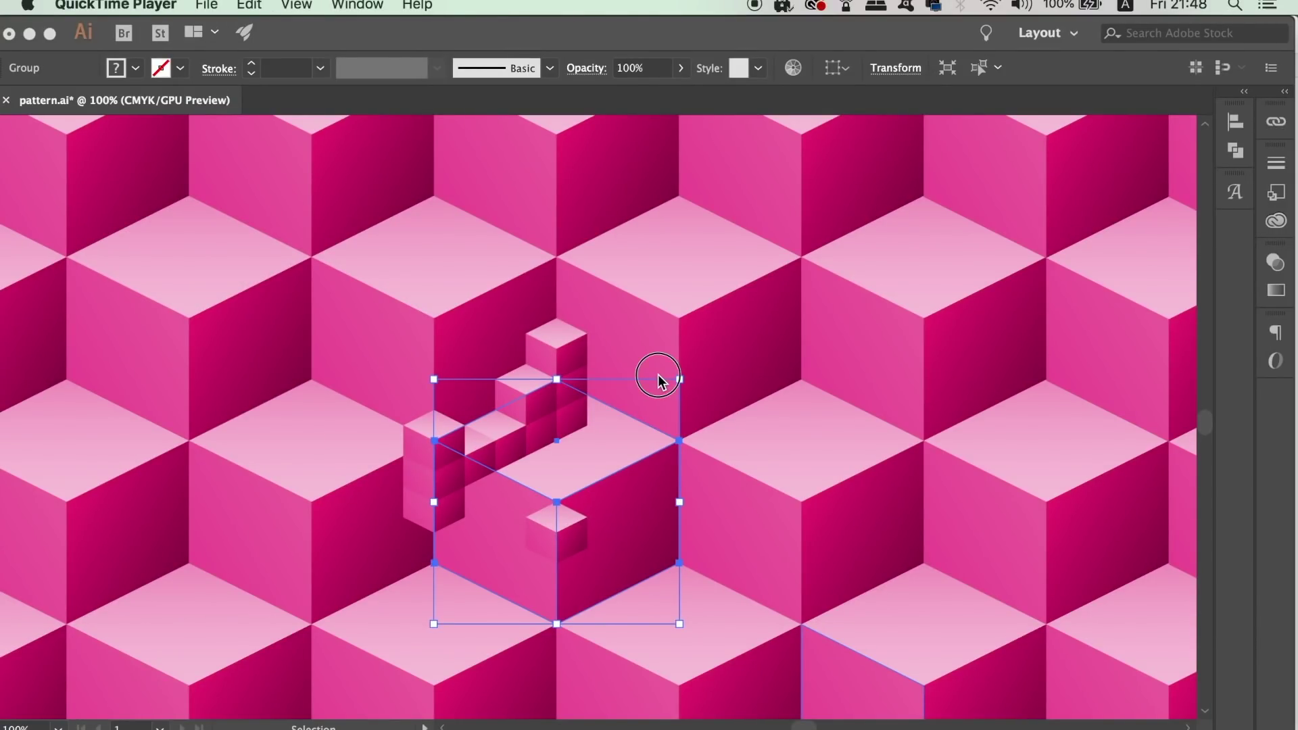
Select the top small cube and the smaller stair cube in the cluster
{"action": "left_click", "coordinate": [658, 378]}
{"action": "key", "text": "super+plus"}
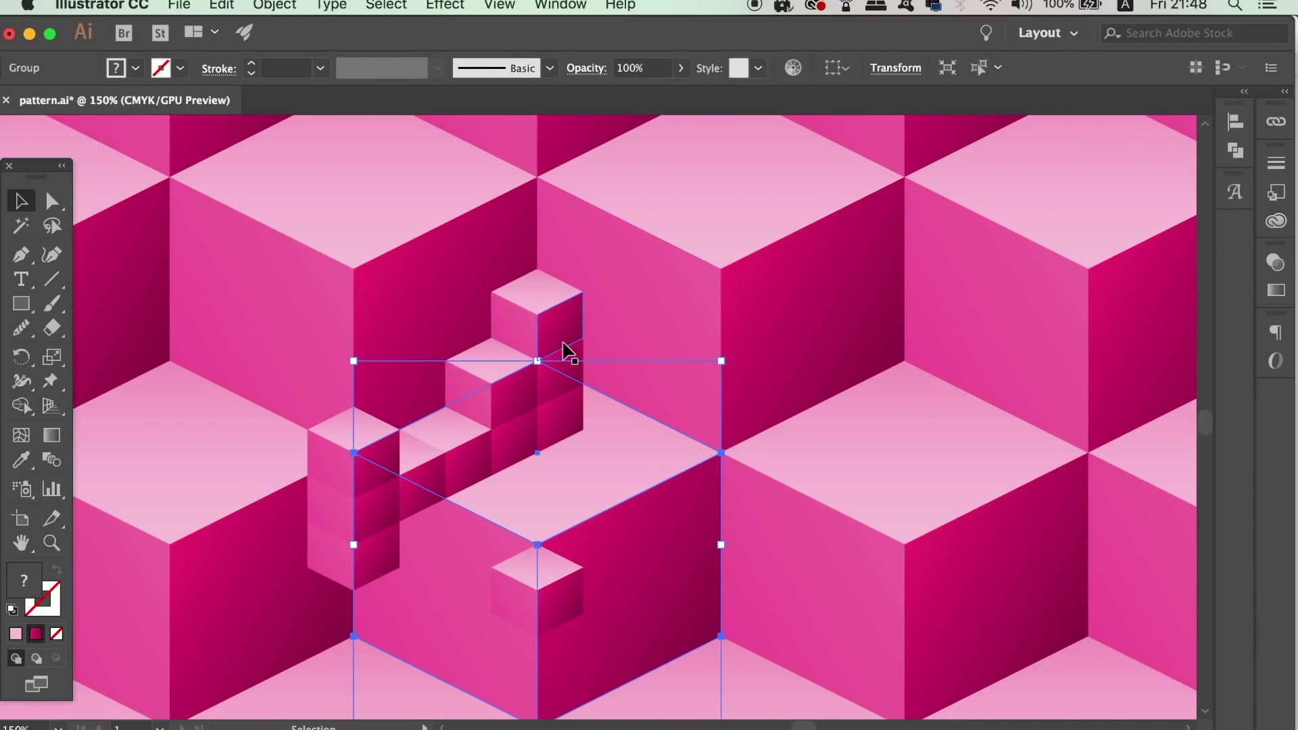
{"action": "left_click", "coordinate": [565, 345]}
{"action": "left_click", "coordinate": [516, 410]}
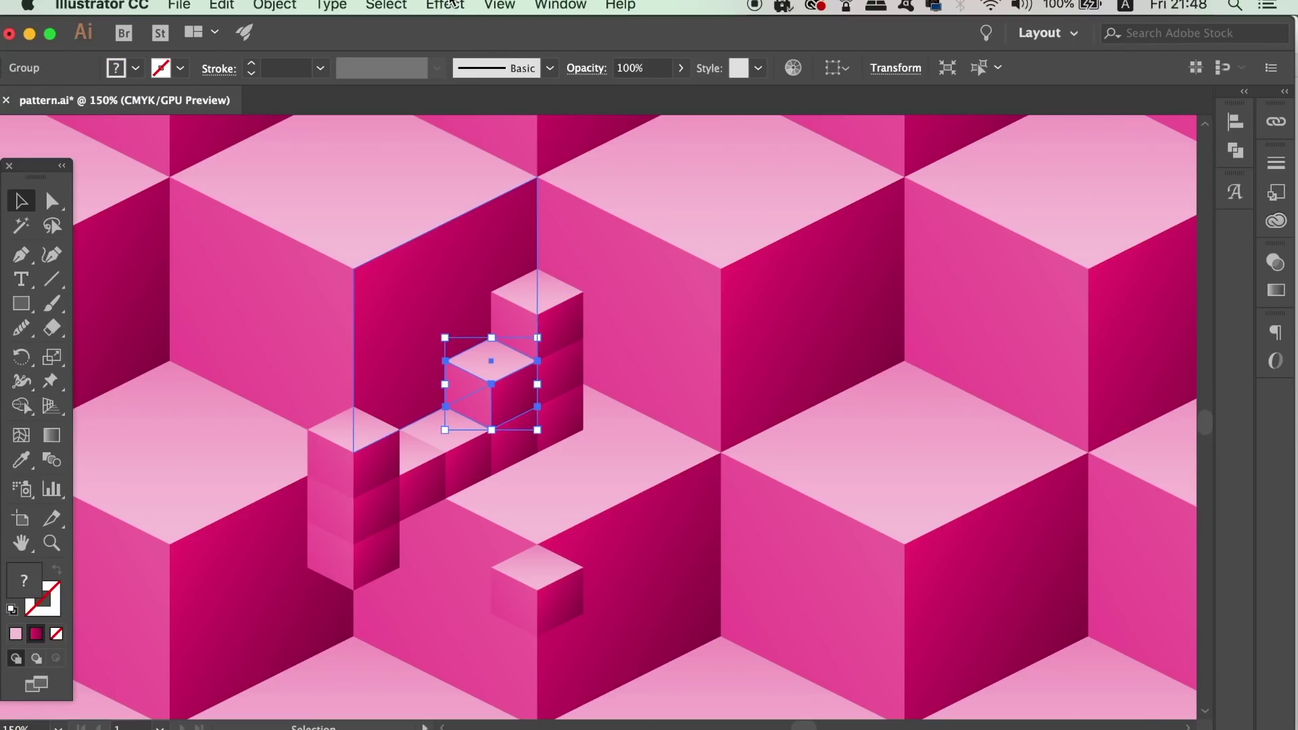
{"action": "left_click", "coordinate": [274, 6]}
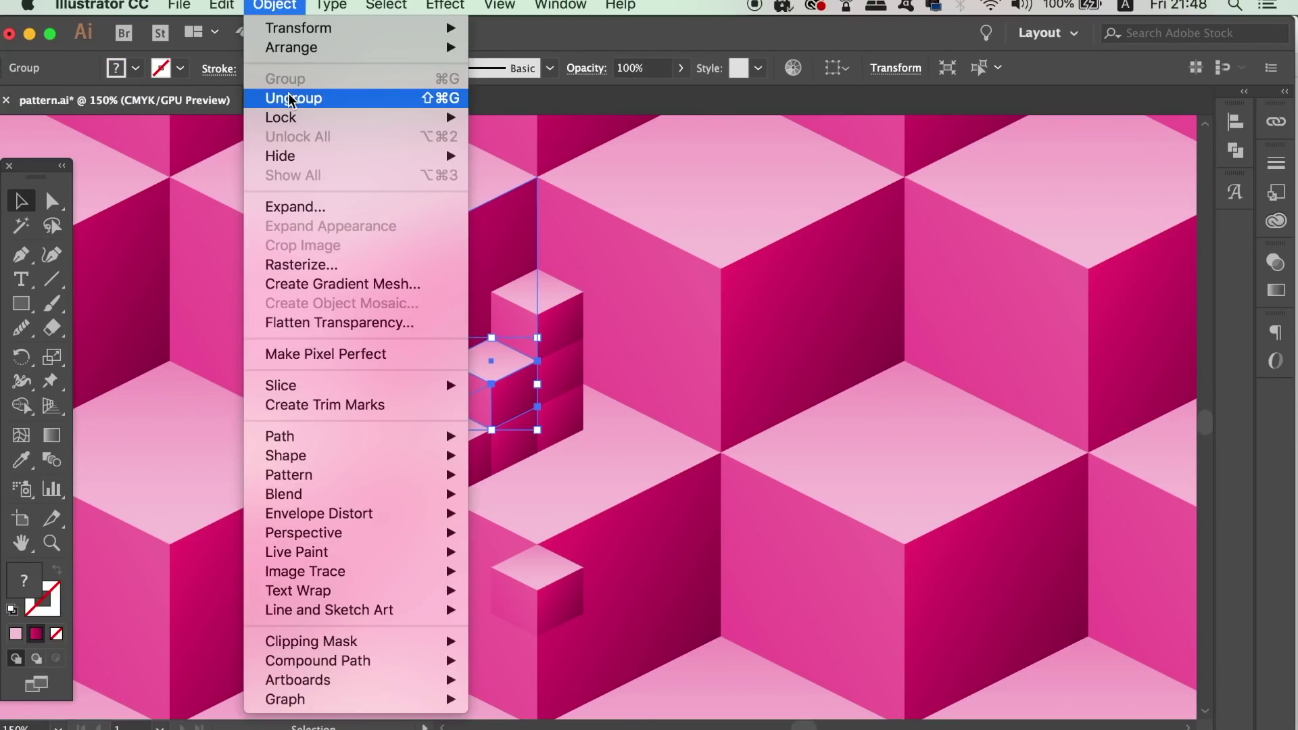
Ungroup the small cube groups into separate faces
{"action": "left_click", "coordinate": [291, 99]}
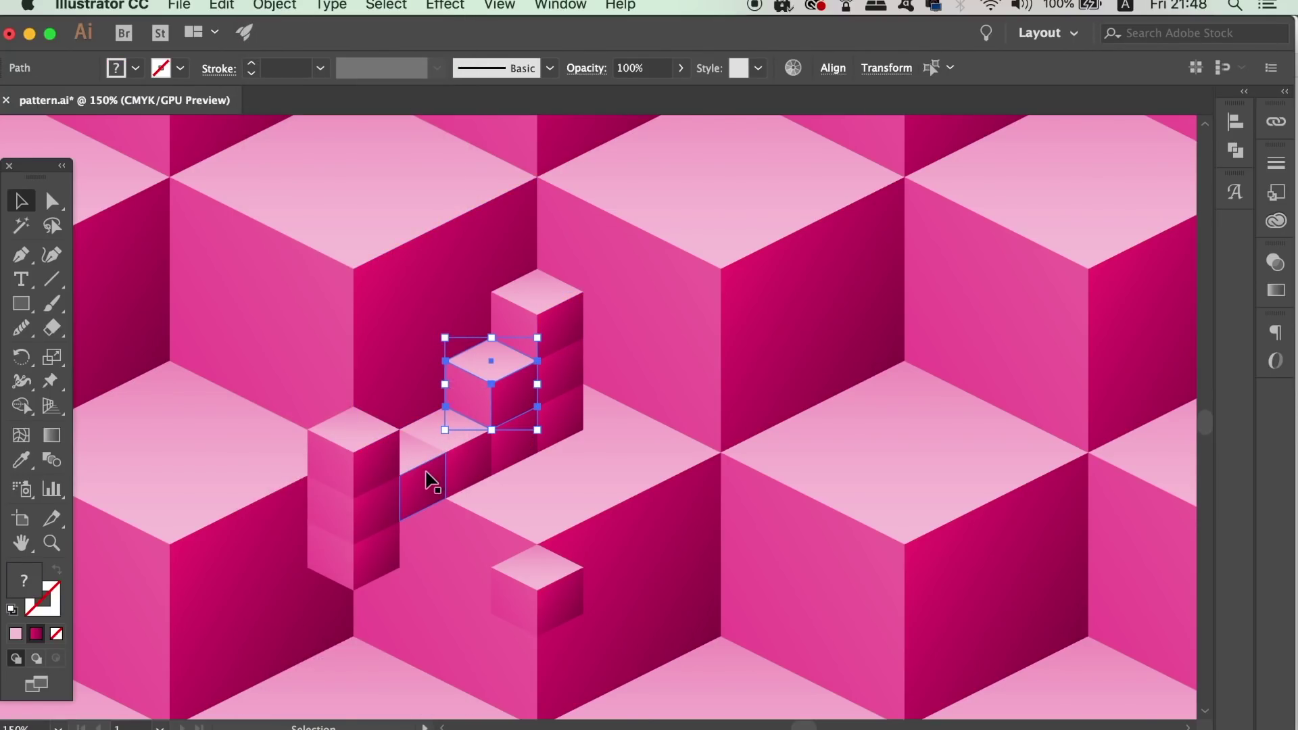
{"action": "left_click", "coordinate": [447, 474]}
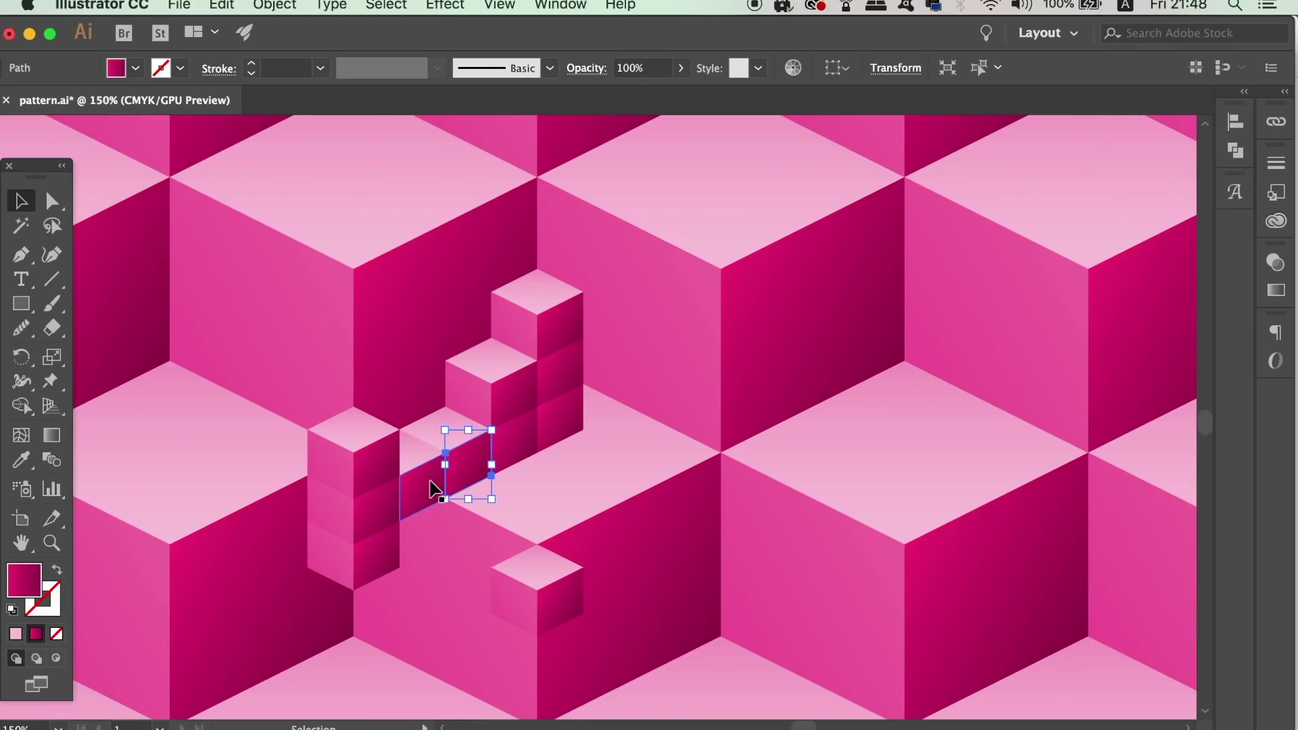
{"action": "left_click", "coordinate": [433, 488]}
{"action": "left_click", "coordinate": [274, 6]}
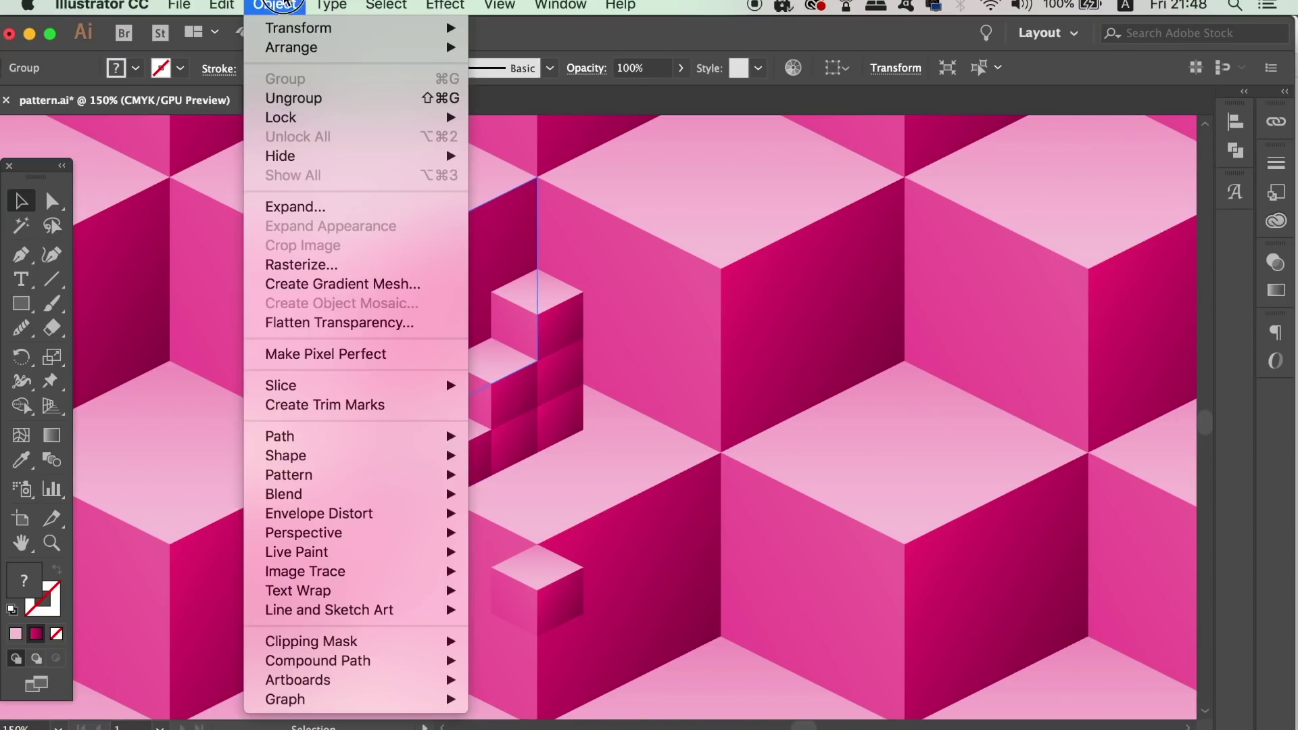
{"action": "left_click", "coordinate": [313, 98]}
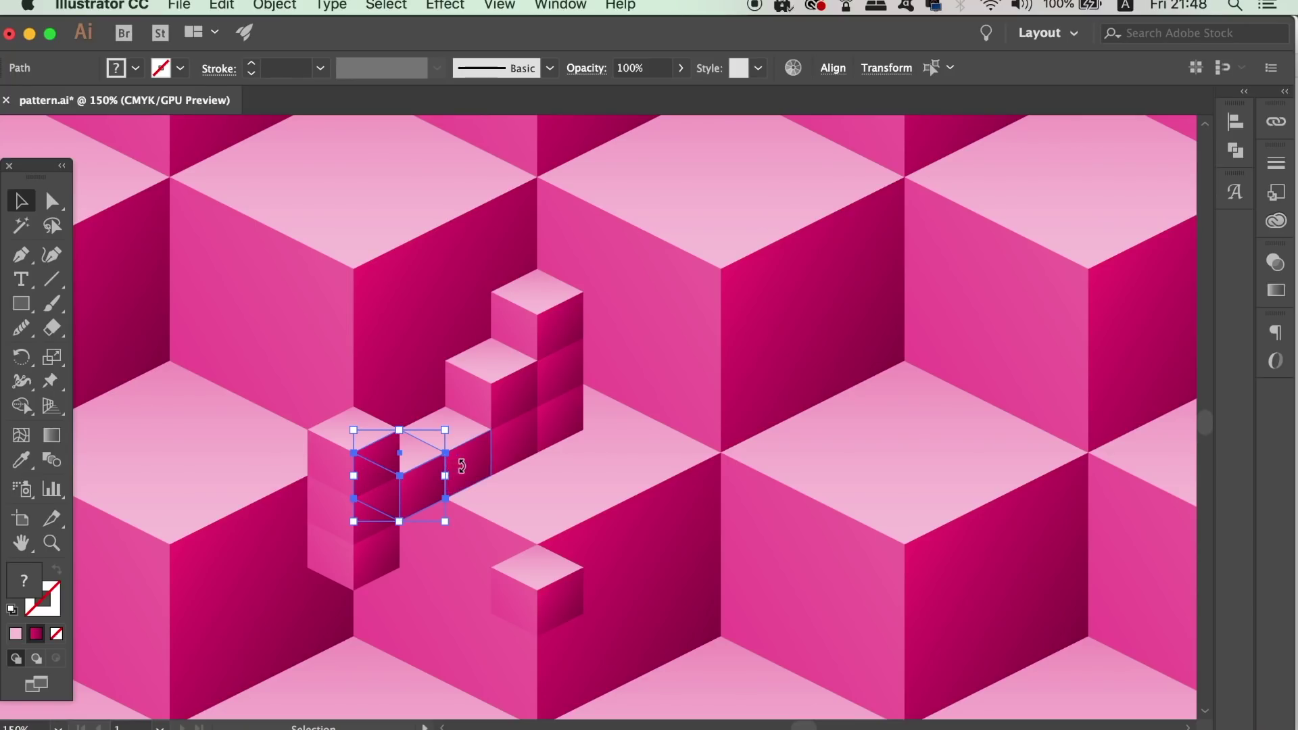
{"action": "left_click", "coordinate": [463, 473]}
{"action": "left_click", "coordinate": [396, 562], "text": "shift"}
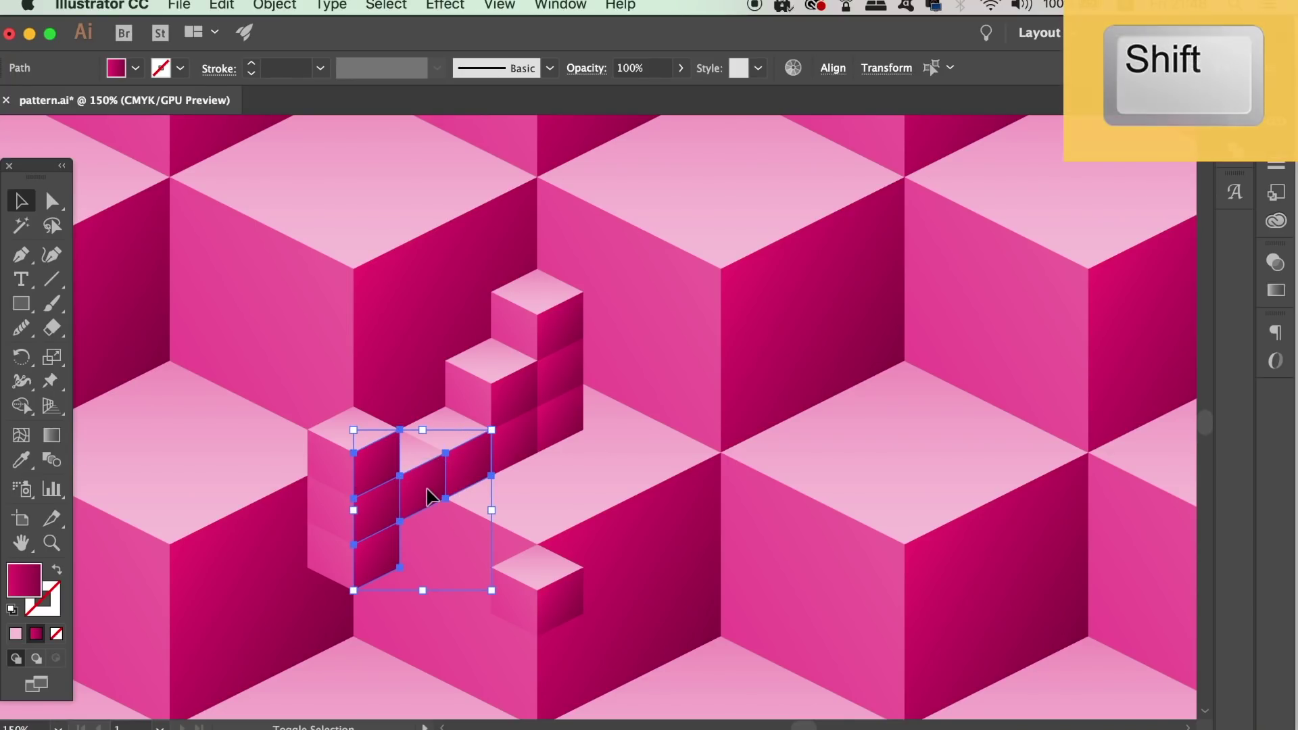
{"action": "left_click", "coordinate": [514, 430], "text": "shift"}
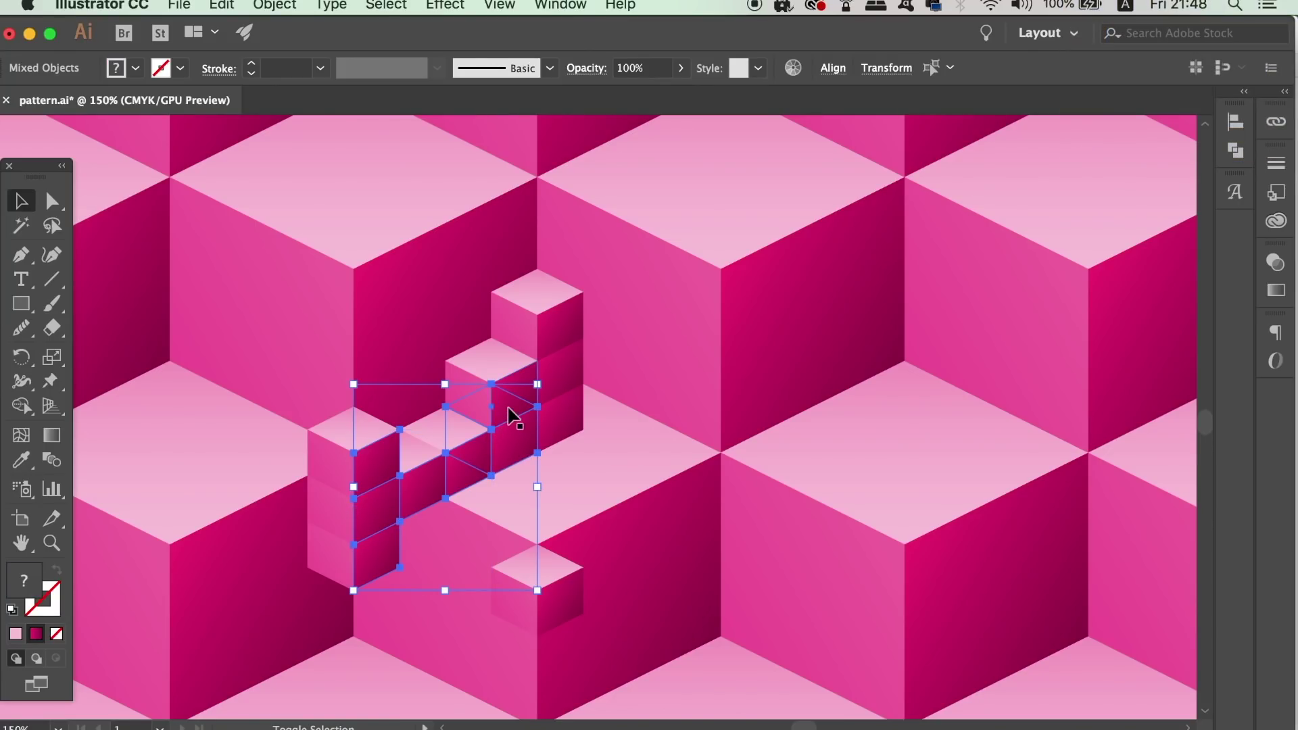
{"action": "left_click", "coordinate": [275, 6]}
{"action": "left_click", "coordinate": [291, 95]}
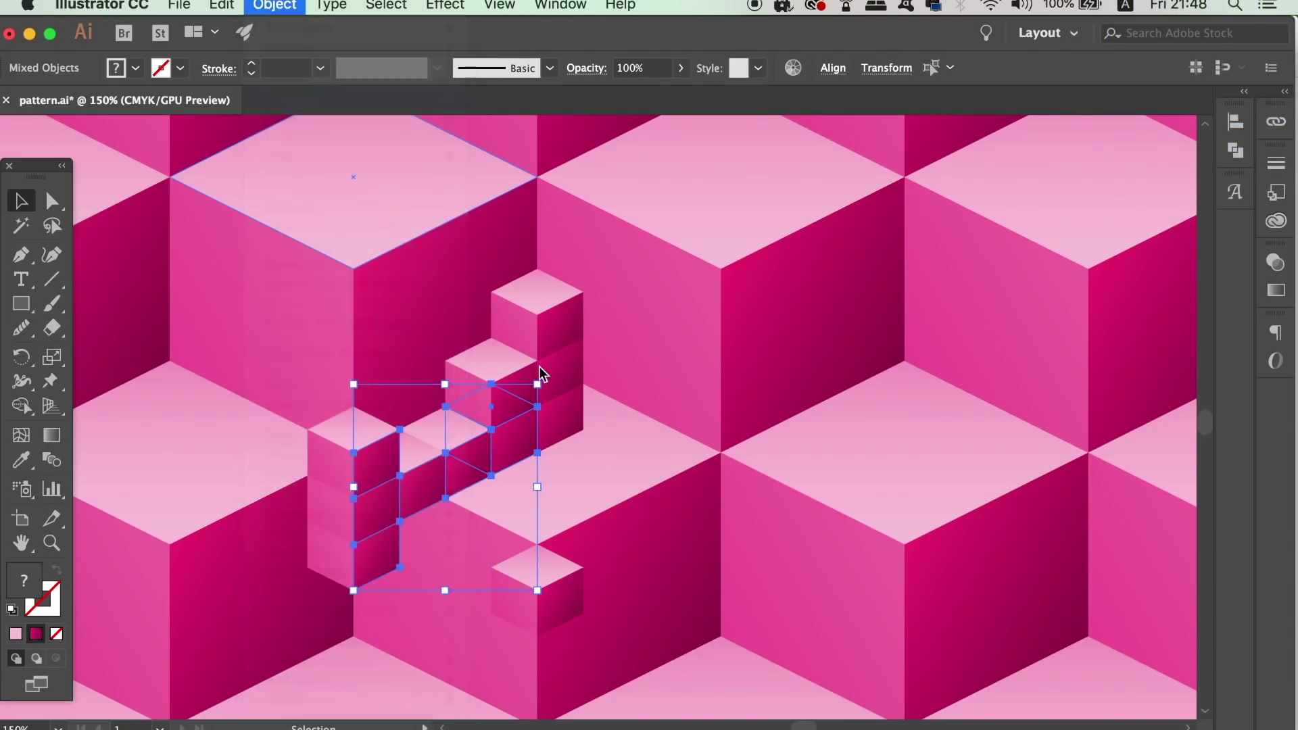
Shift-select the small cubes' dark side faces and Unite them in Pathfinder
{"action": "left_click", "coordinate": [569, 351]}
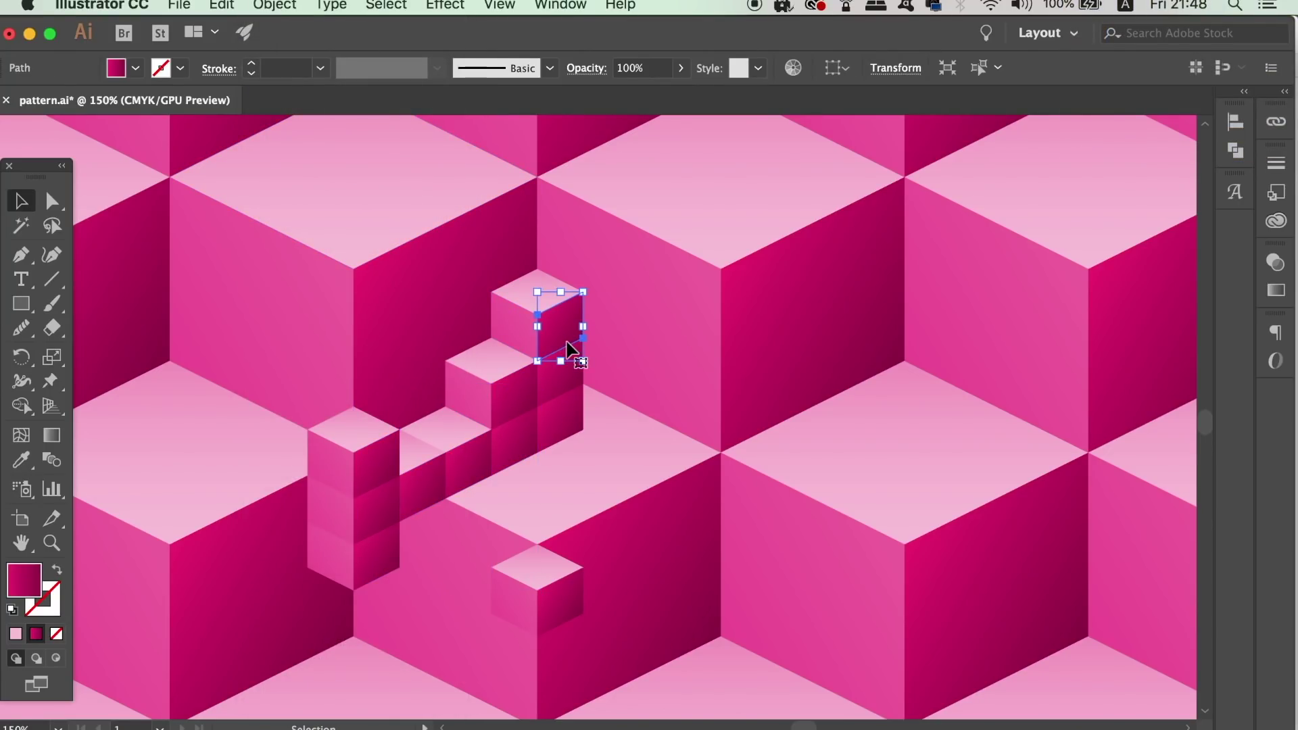
{"action": "left_click", "coordinate": [571, 444], "text": "shift"}
{"action": "left_click", "coordinate": [514, 393], "text": "shift"}
{"action": "left_click", "coordinate": [558, 389], "text": "shift"}
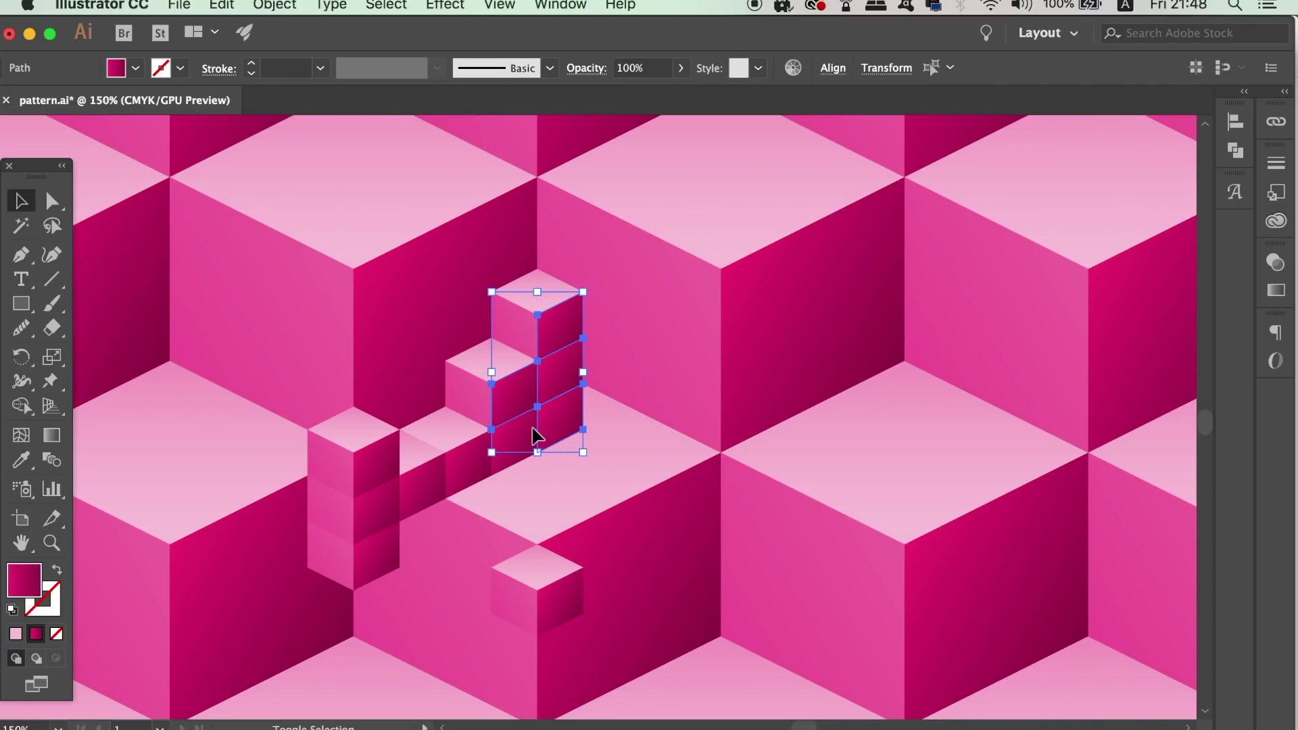
{"action": "left_click", "coordinate": [474, 461], "text": "shift"}
{"action": "left_click", "coordinate": [418, 478], "text": "shift"}
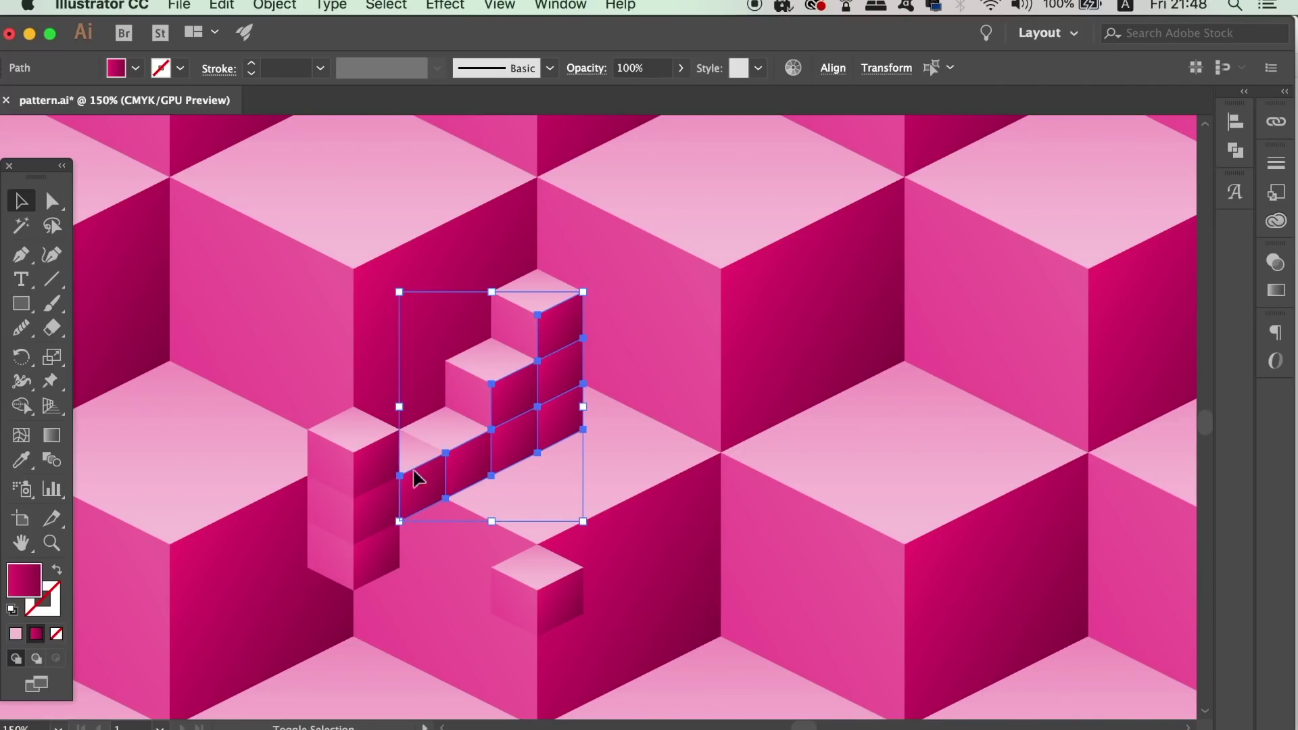
{"action": "left_click", "coordinate": [383, 470], "text": "shift"}
{"action": "left_click", "coordinate": [385, 518], "text": "shift"}
{"action": "left_click", "coordinate": [383, 558], "text": "shift"}
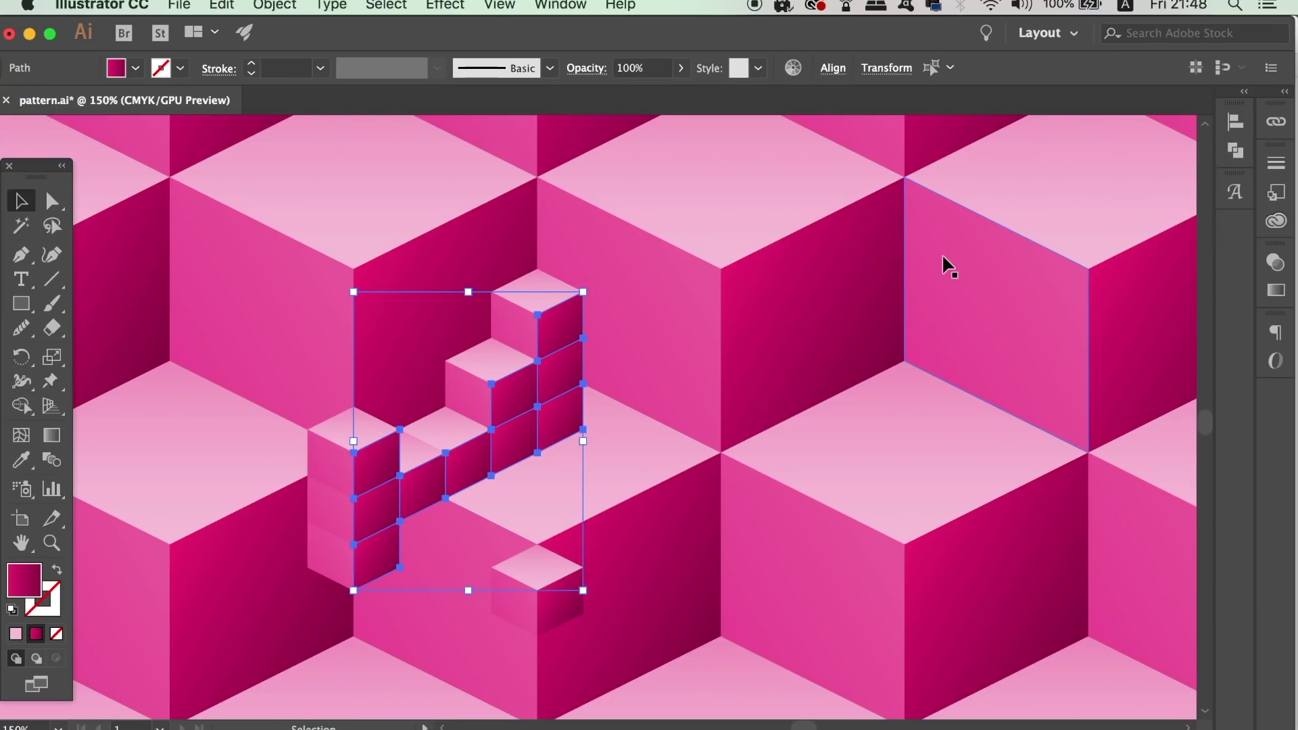
{"action": "left_click", "coordinate": [1232, 154]}
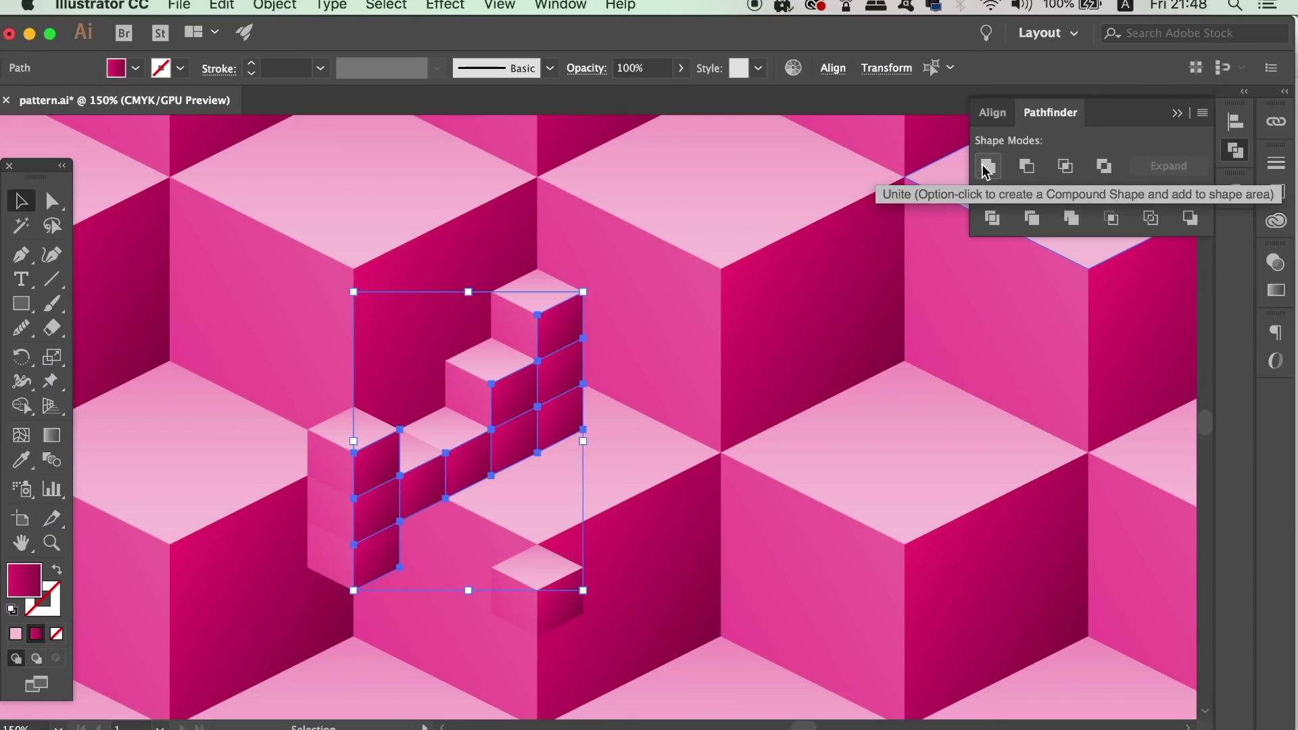
{"action": "left_click", "coordinate": [988, 170]}
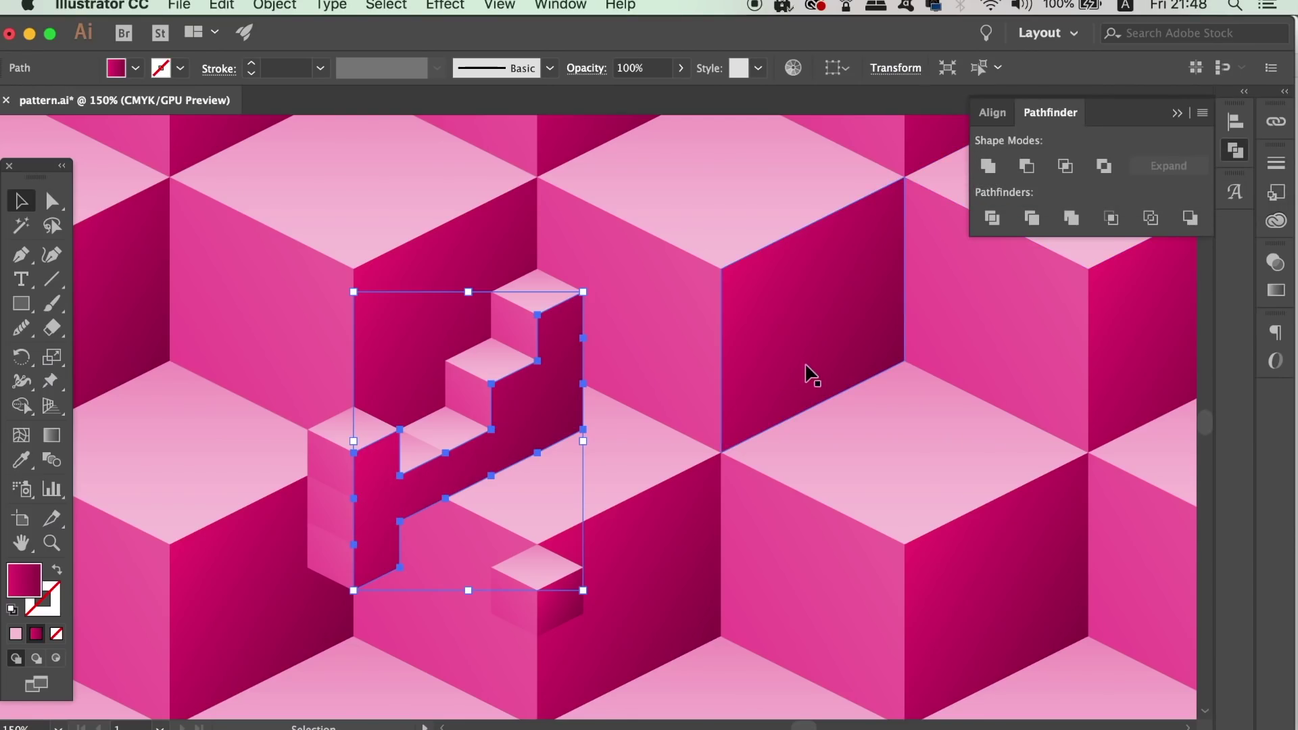
{"action": "left_click", "coordinate": [753, 399]}
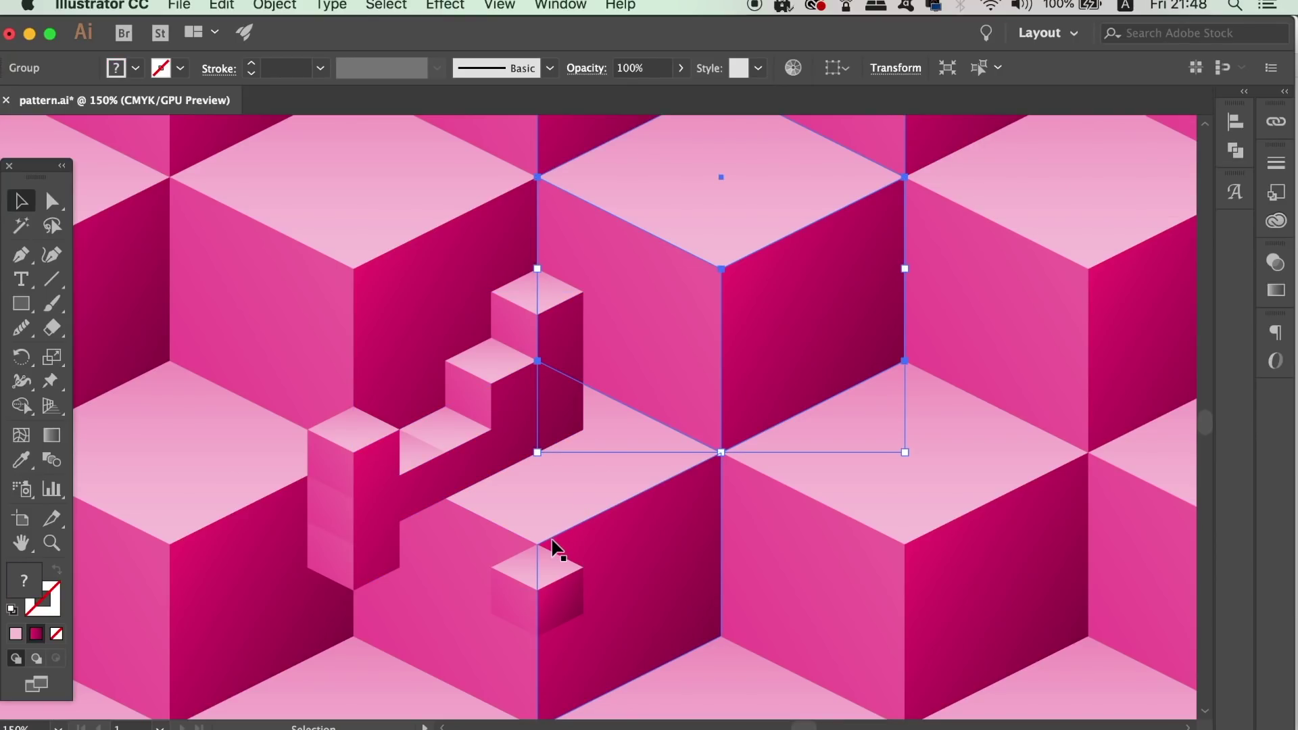
{"action": "key", "text": "super+minus"}
{"action": "key", "text": "super+minus"}
{"action": "key", "text": "super+minus"}
{"action": "key", "text": "super+minus"}
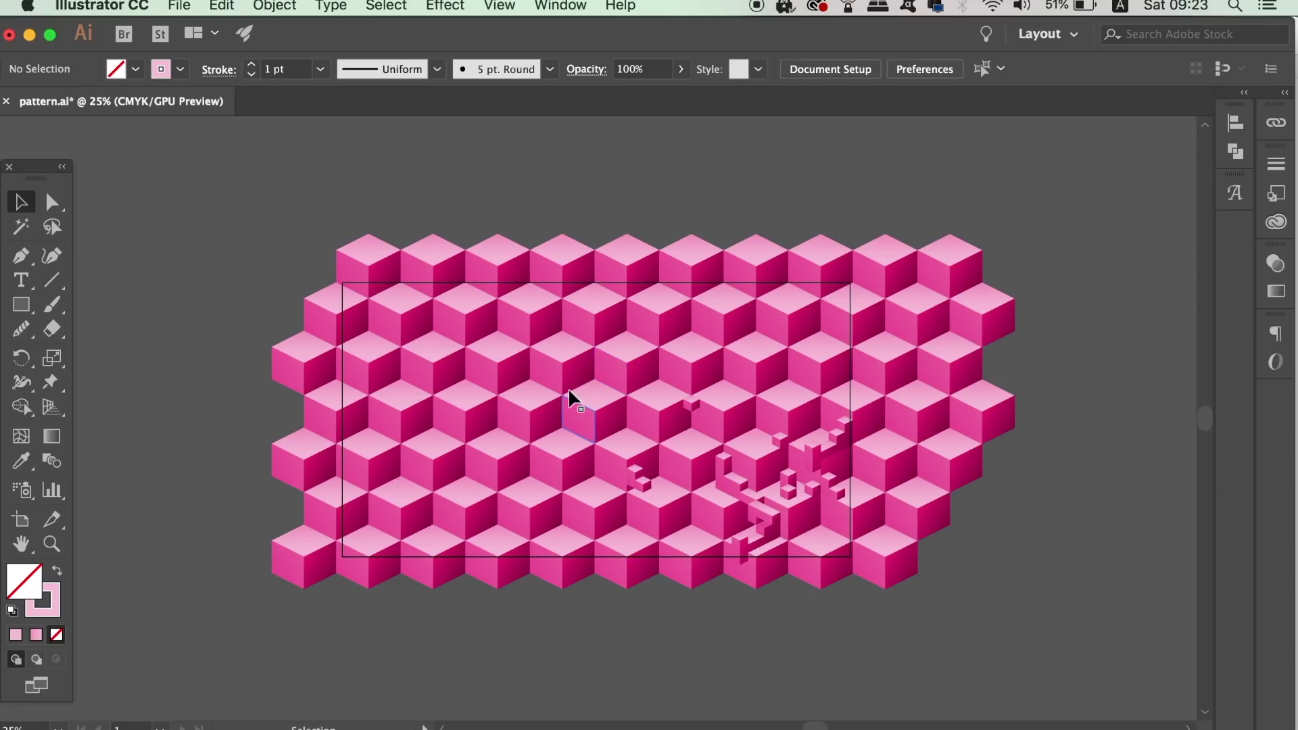
Marquee-select the whole cube pattern, group it with Cmd+G, and lock the selection
{"action": "left_click_drag", "start_coordinate": [207, 202], "coordinate": [1076, 630]}
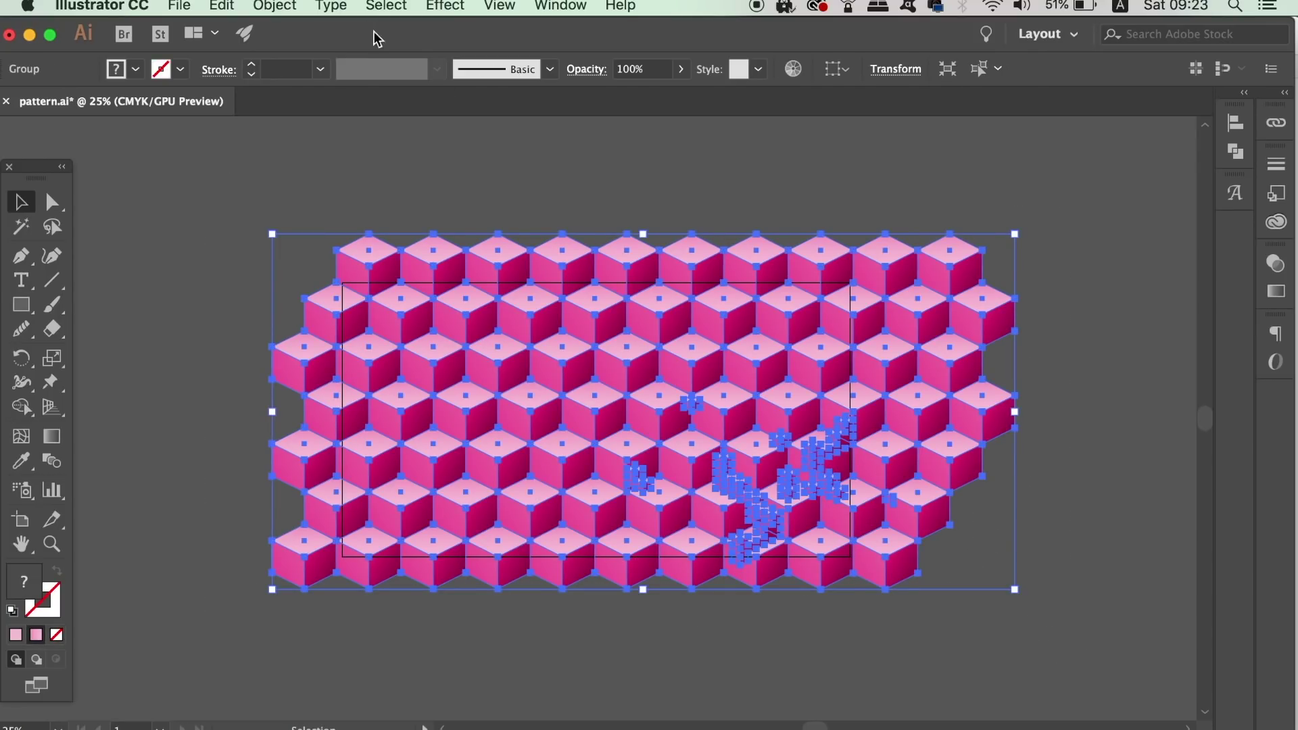
{"action": "left_click", "coordinate": [274, 6]}
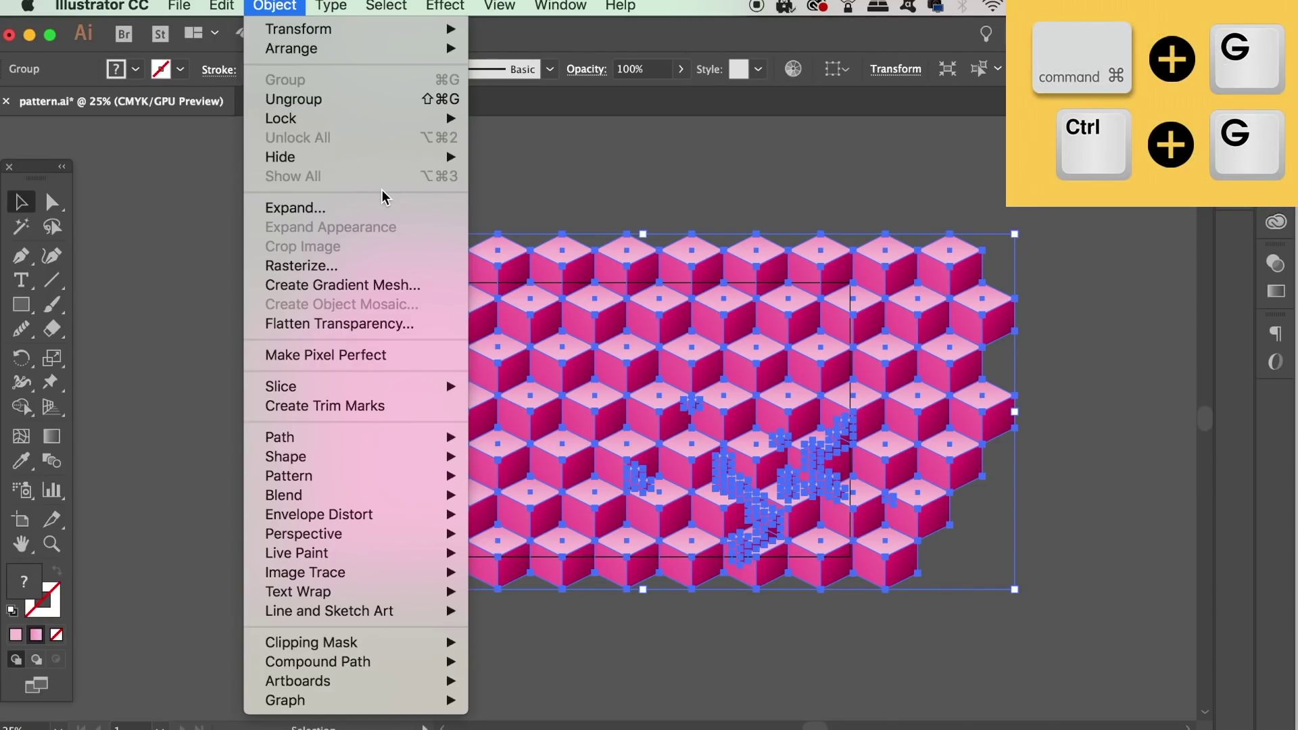
{"action": "key", "text": "super+g"}
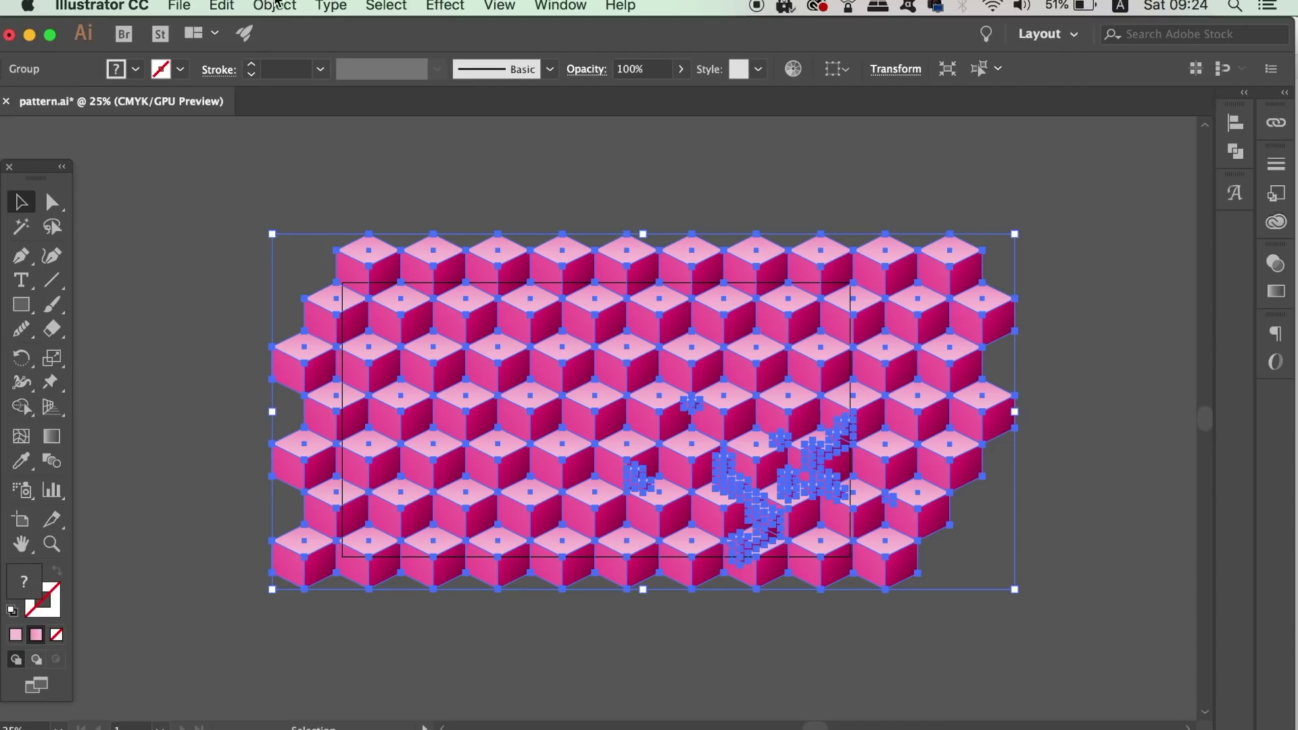
{"action": "left_click", "coordinate": [274, 6]}
{"action": "mouse_move", "coordinate": [324, 126]}
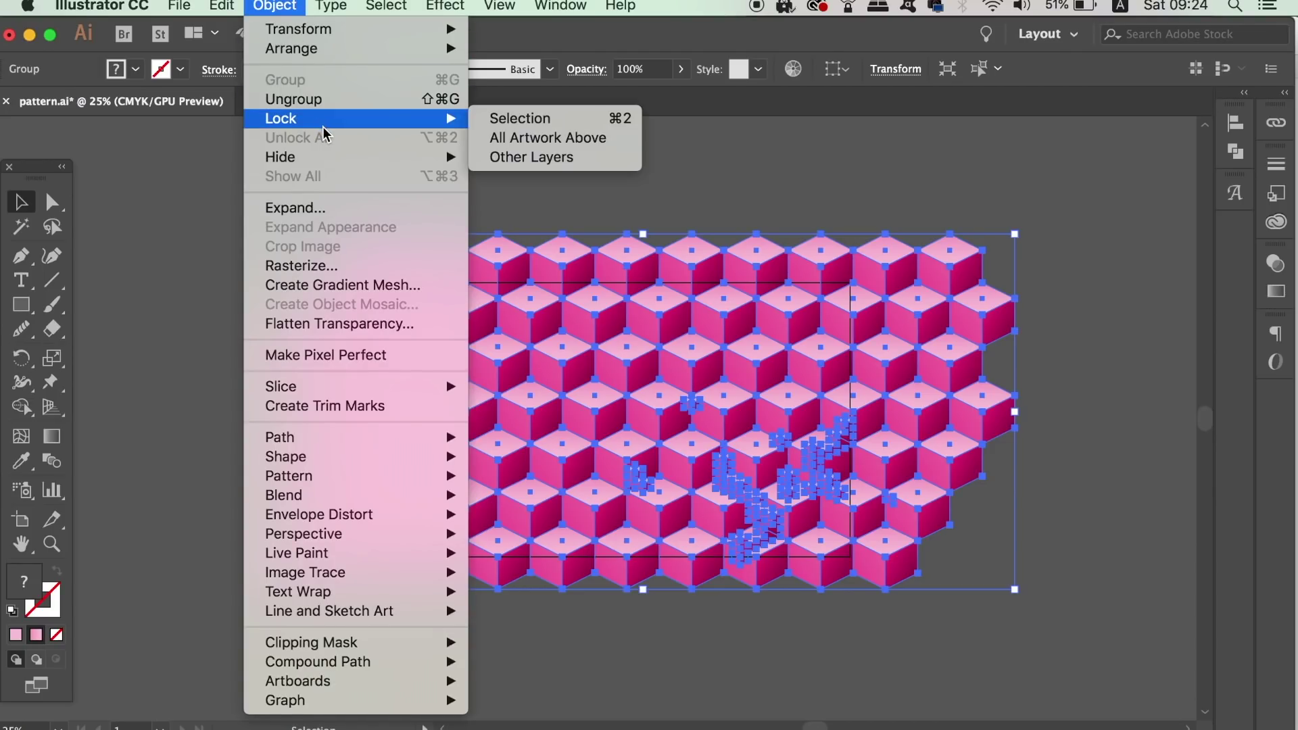
{"action": "left_click", "coordinate": [507, 124]}
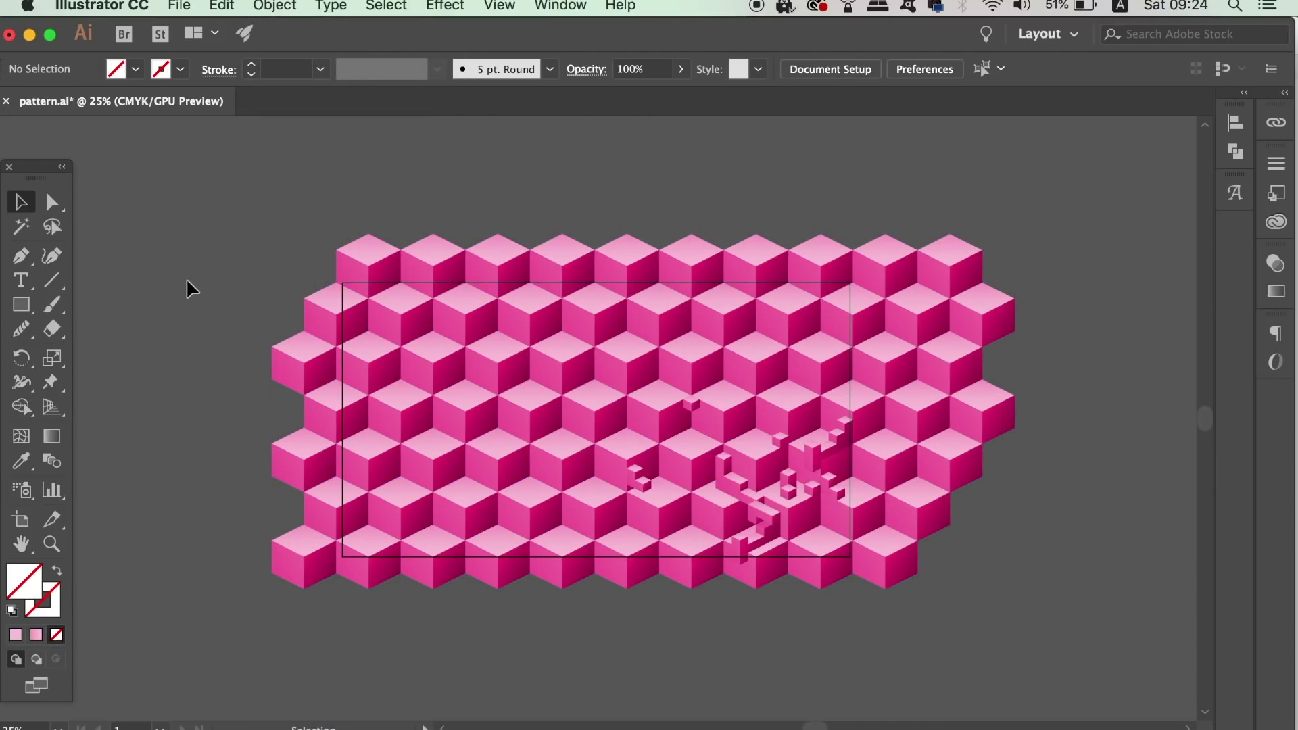
Draw an unfilled, pink-stroked 2000 × 1082 px rectangle over the artboard, then unlock the pattern
{"action": "left_click", "coordinate": [15, 635]}
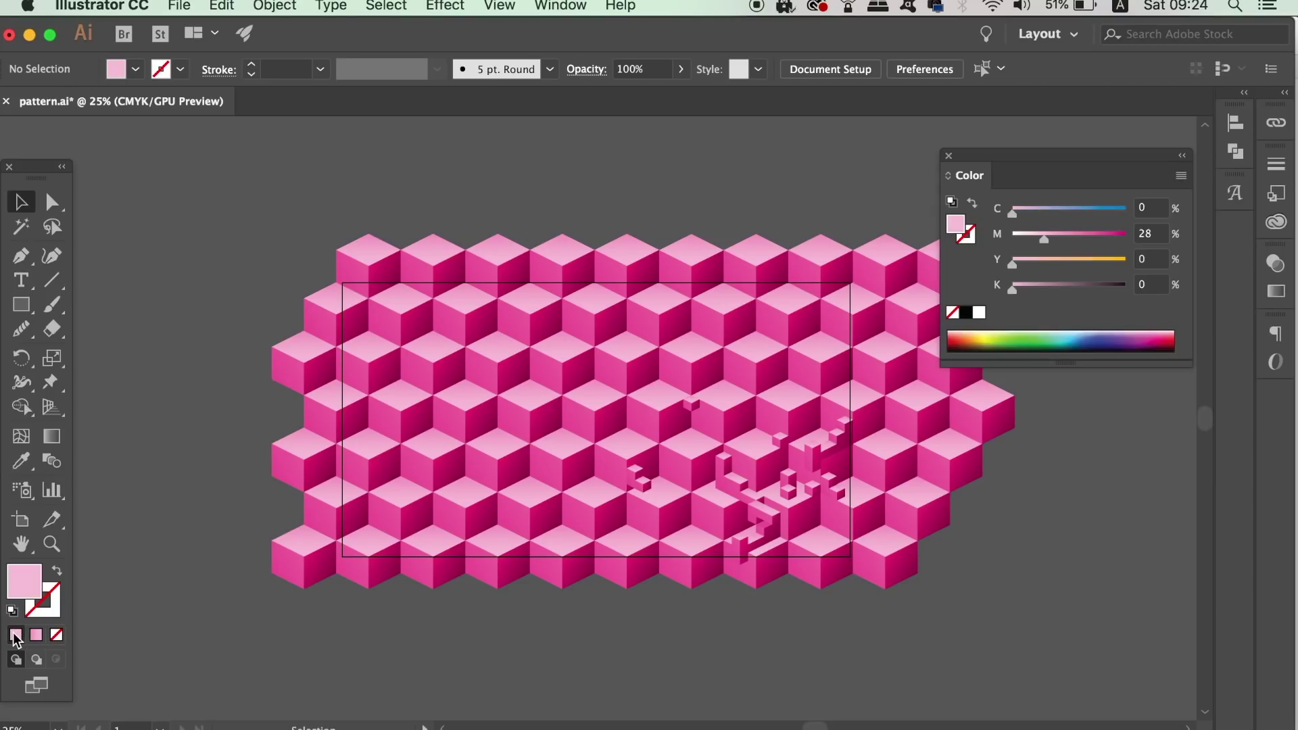
{"action": "left_click", "coordinate": [59, 573]}
{"action": "key", "text": "m"}
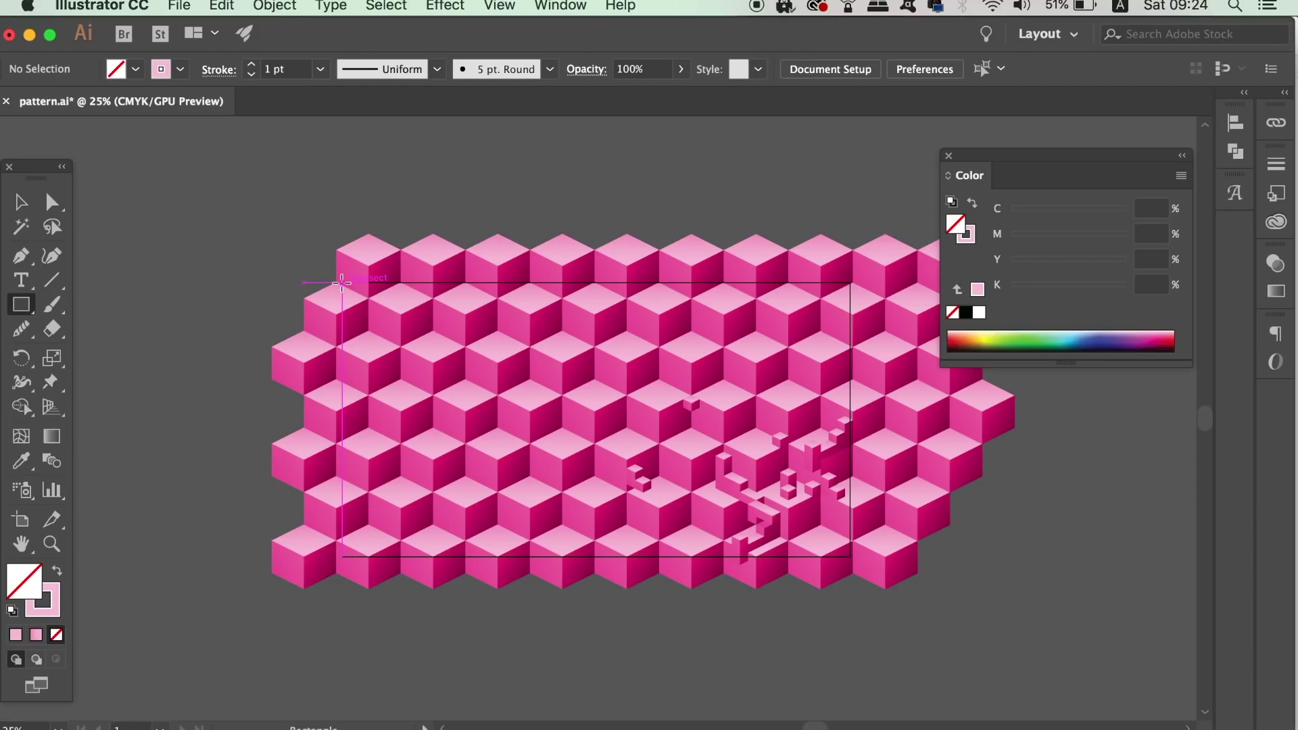
{"action": "left_click_drag", "start_coordinate": [342, 282], "coordinate": [852, 563]}
{"action": "key", "text": "v"}
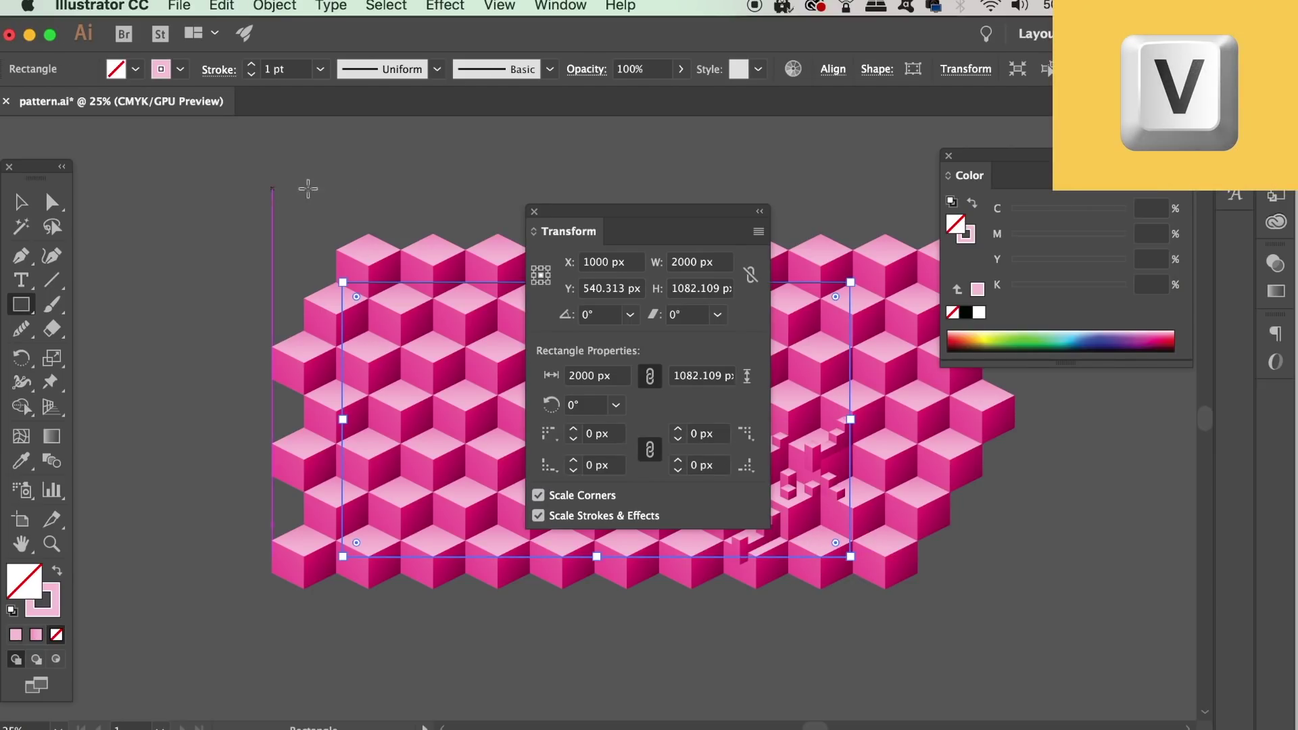
{"action": "left_click", "coordinate": [534, 213]}
{"action": "key", "text": "v"}
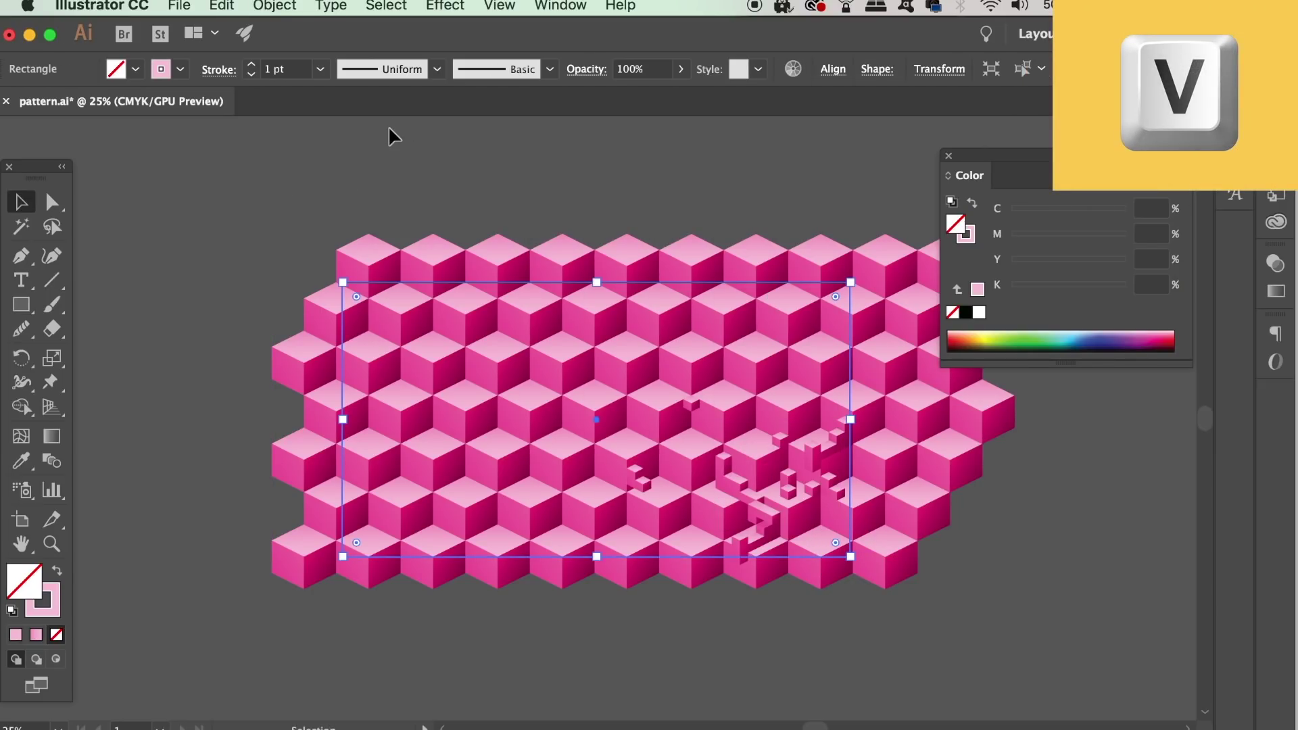
{"action": "left_click", "coordinate": [363, 191]}
{"action": "left_click", "coordinate": [274, 6]}
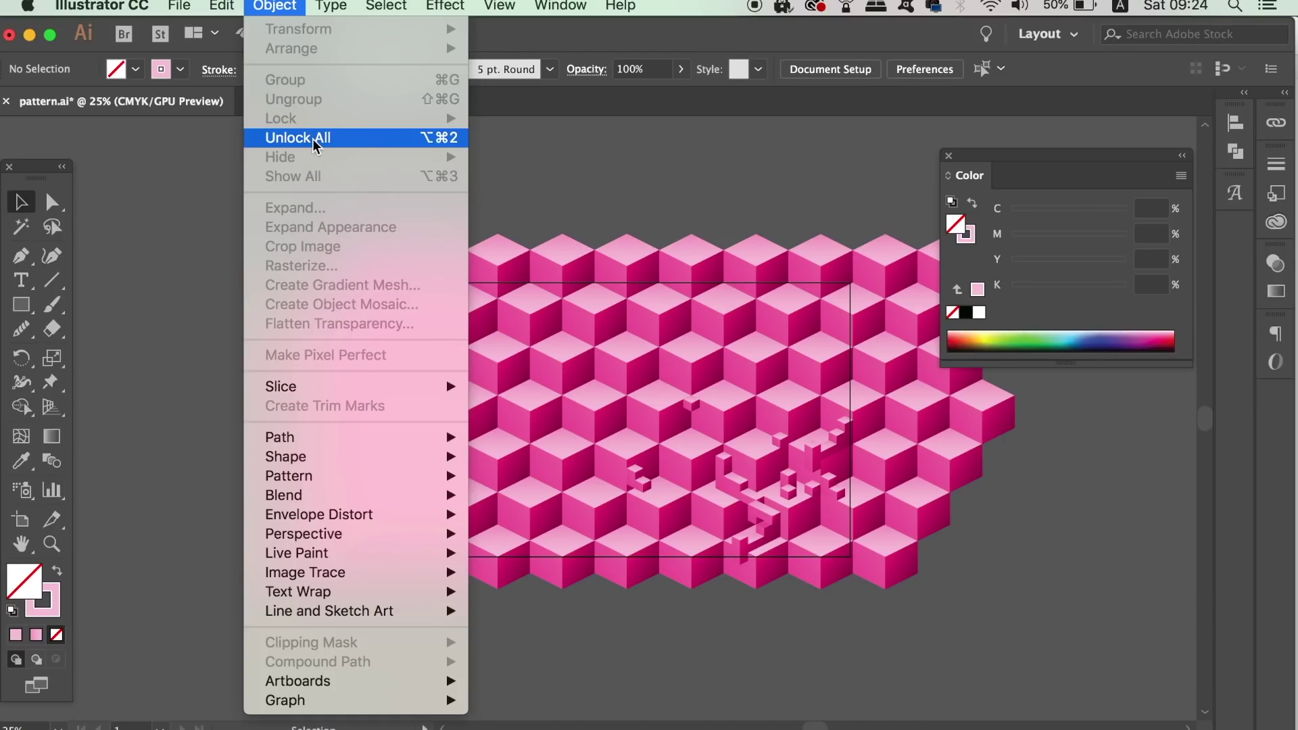
{"action": "left_click", "coordinate": [314, 141]}
Select all and make a clipping mask of the pattern with the rectangle
{"action": "left_click", "coordinate": [213, 168]}
{"action": "key", "text": "super+a"}
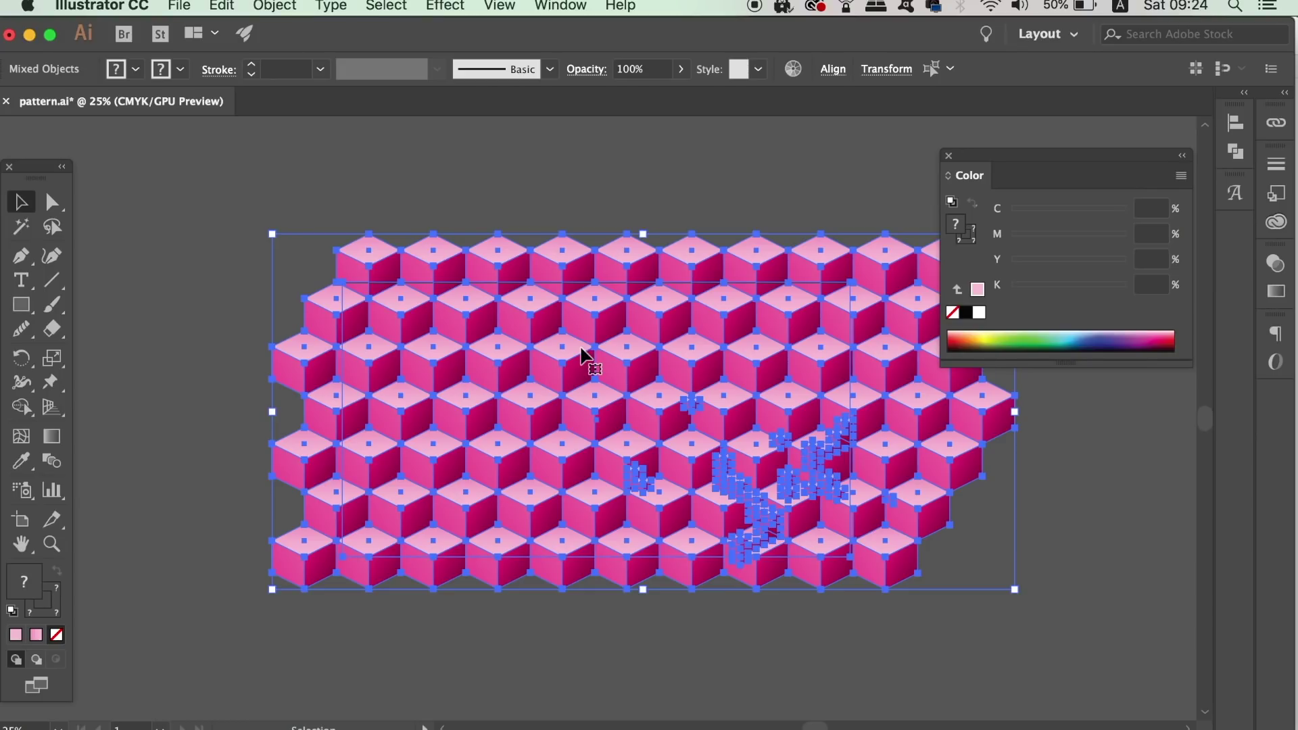
{"action": "right_click", "coordinate": [585, 357]}
{"action": "left_click", "coordinate": [734, 500]}
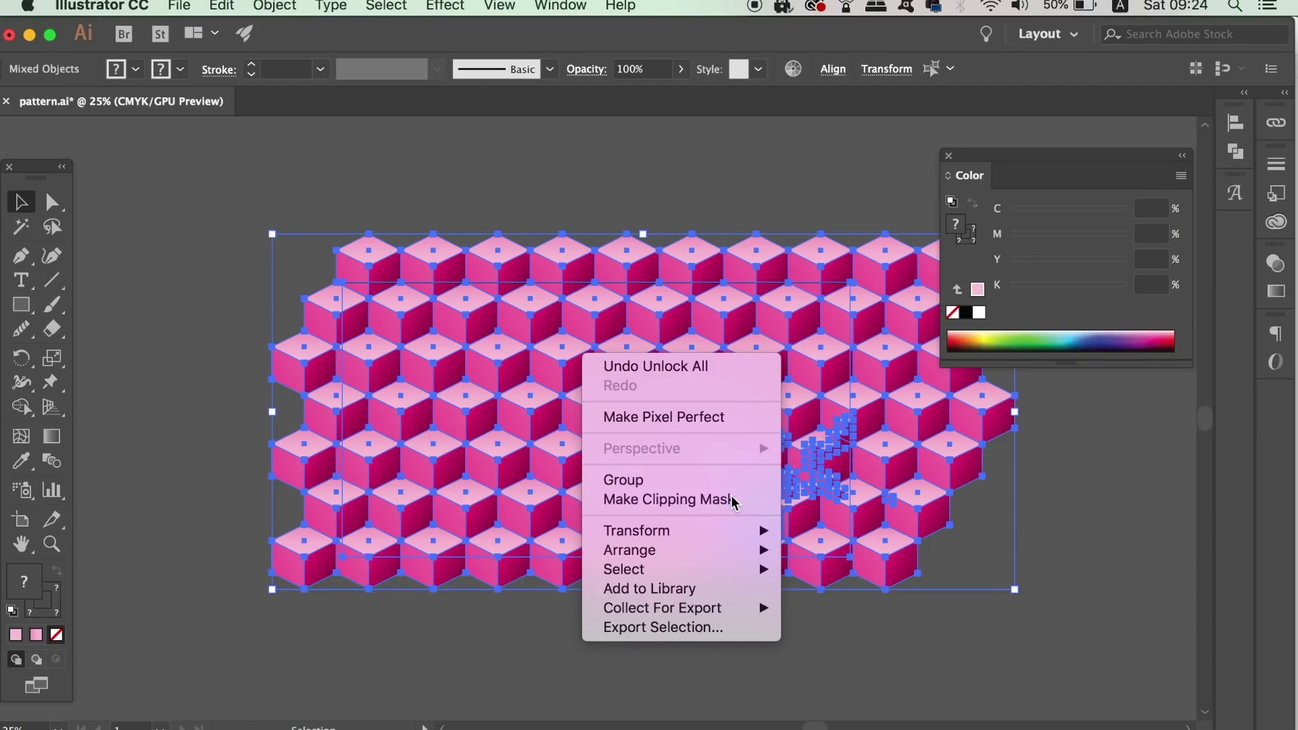
{"action": "left_click", "coordinate": [949, 156]}
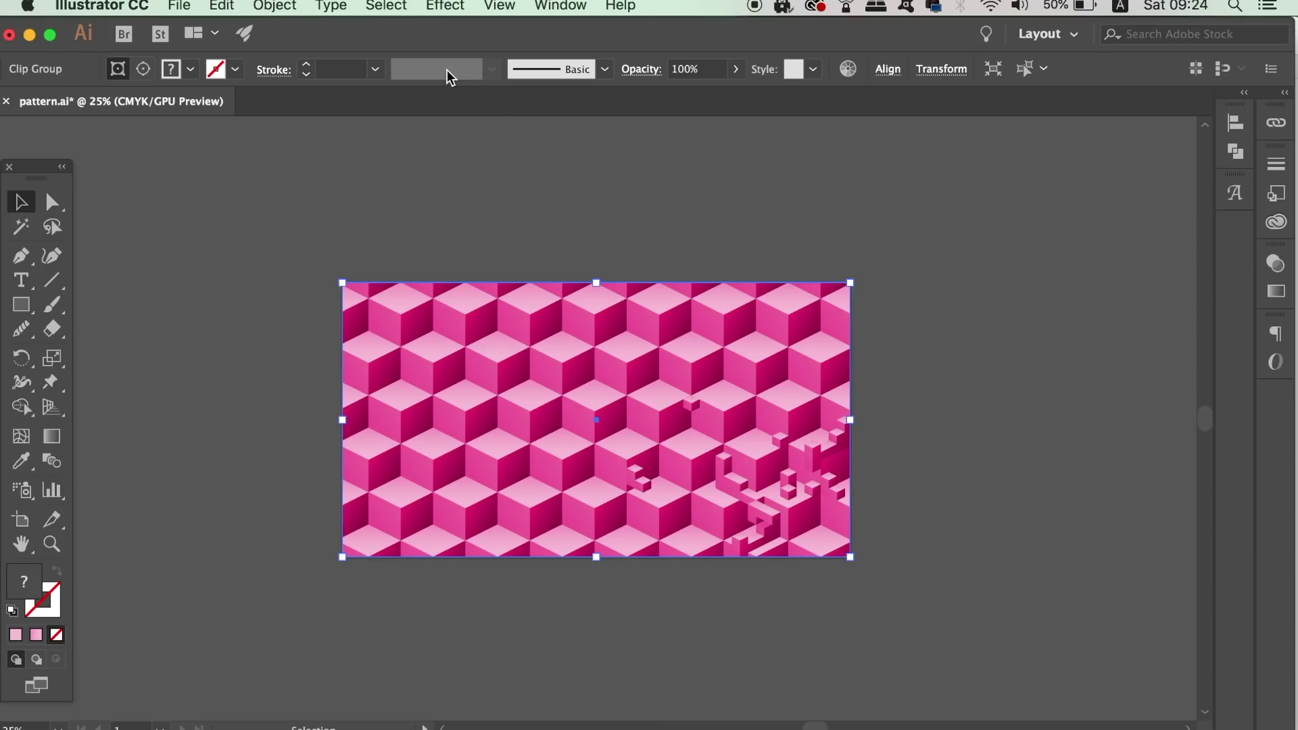
Reflect the clipped pattern across the vertical axis to mirror it left to right
{"action": "left_click", "coordinate": [304, 6]}
{"action": "mouse_move", "coordinate": [304, 30]}
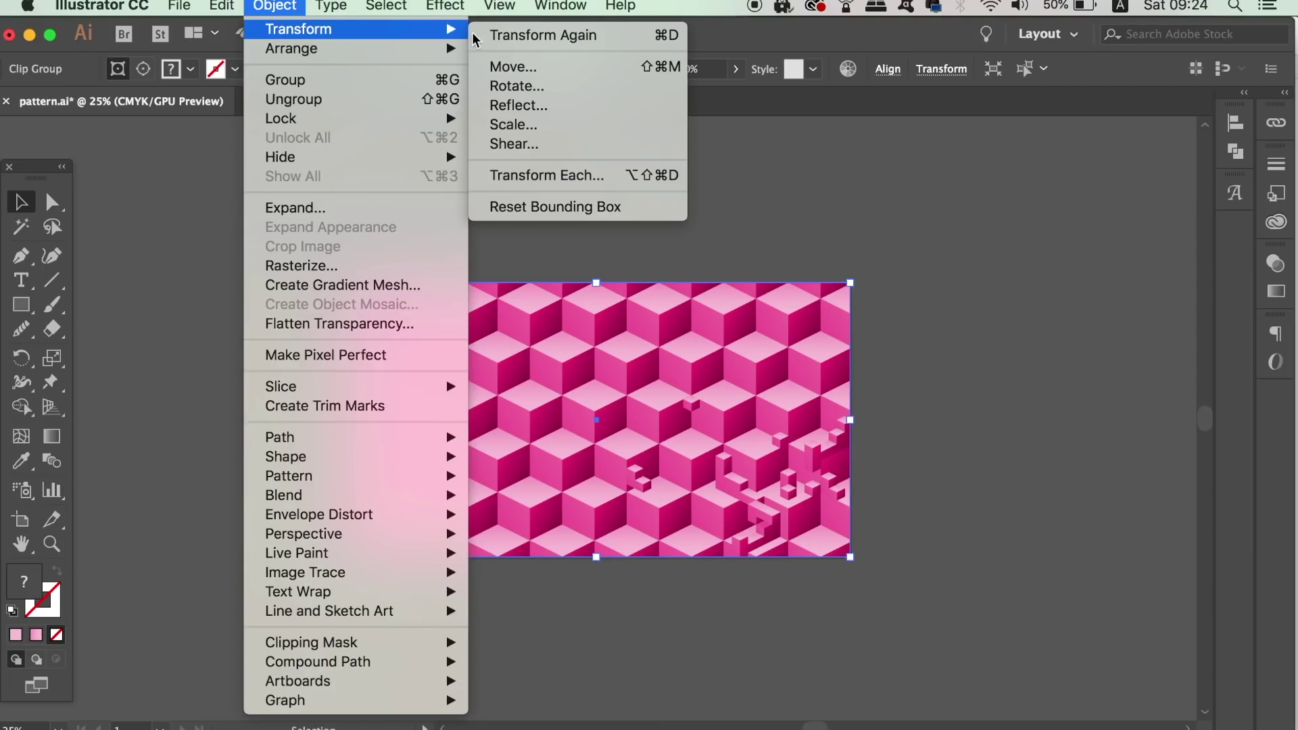
{"action": "left_click", "coordinate": [520, 105]}
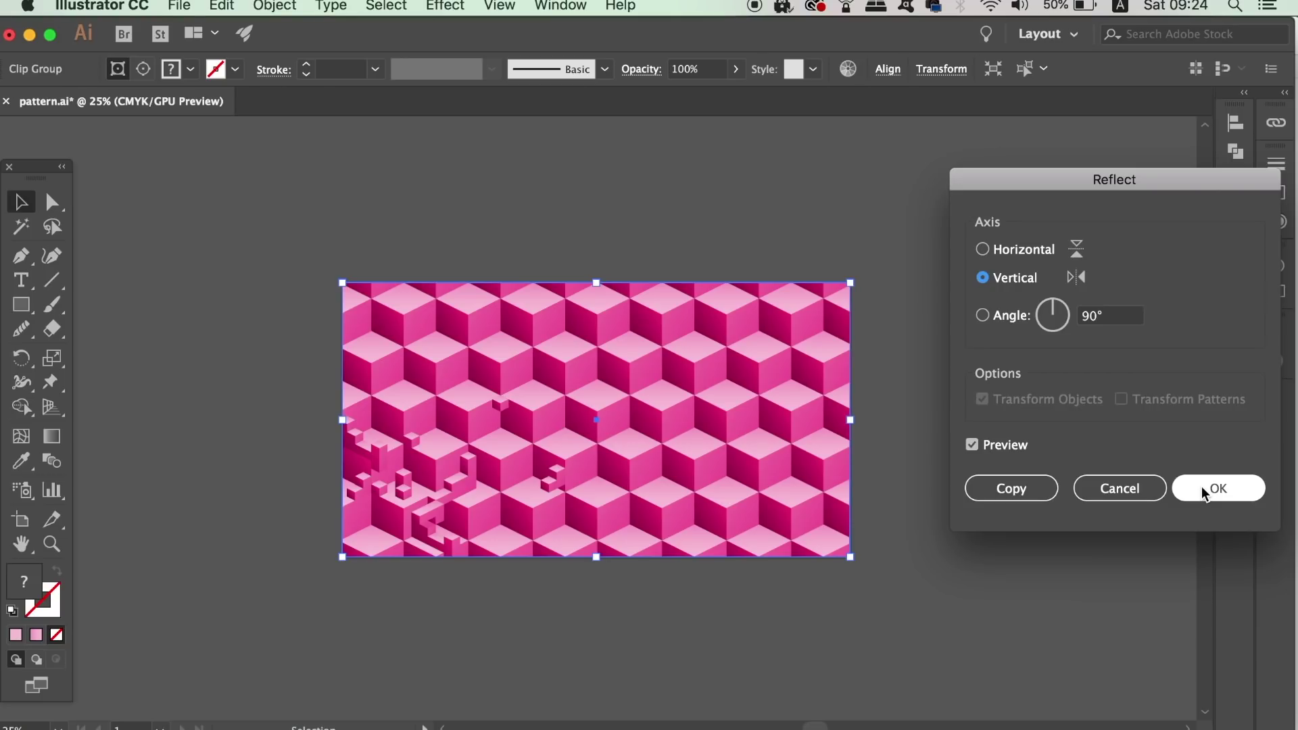
{"action": "left_click", "coordinate": [1042, 252]}
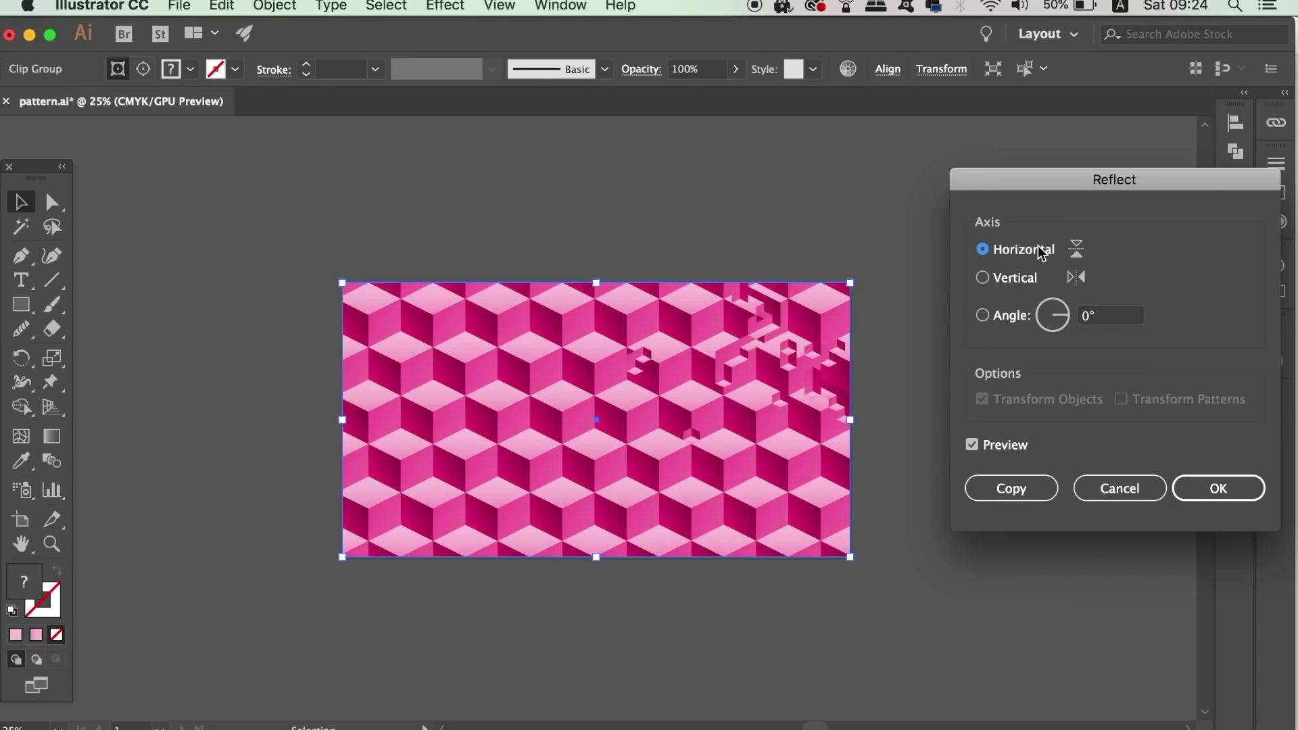
{"action": "left_click", "coordinate": [1021, 285]}
{"action": "left_click", "coordinate": [1211, 498]}
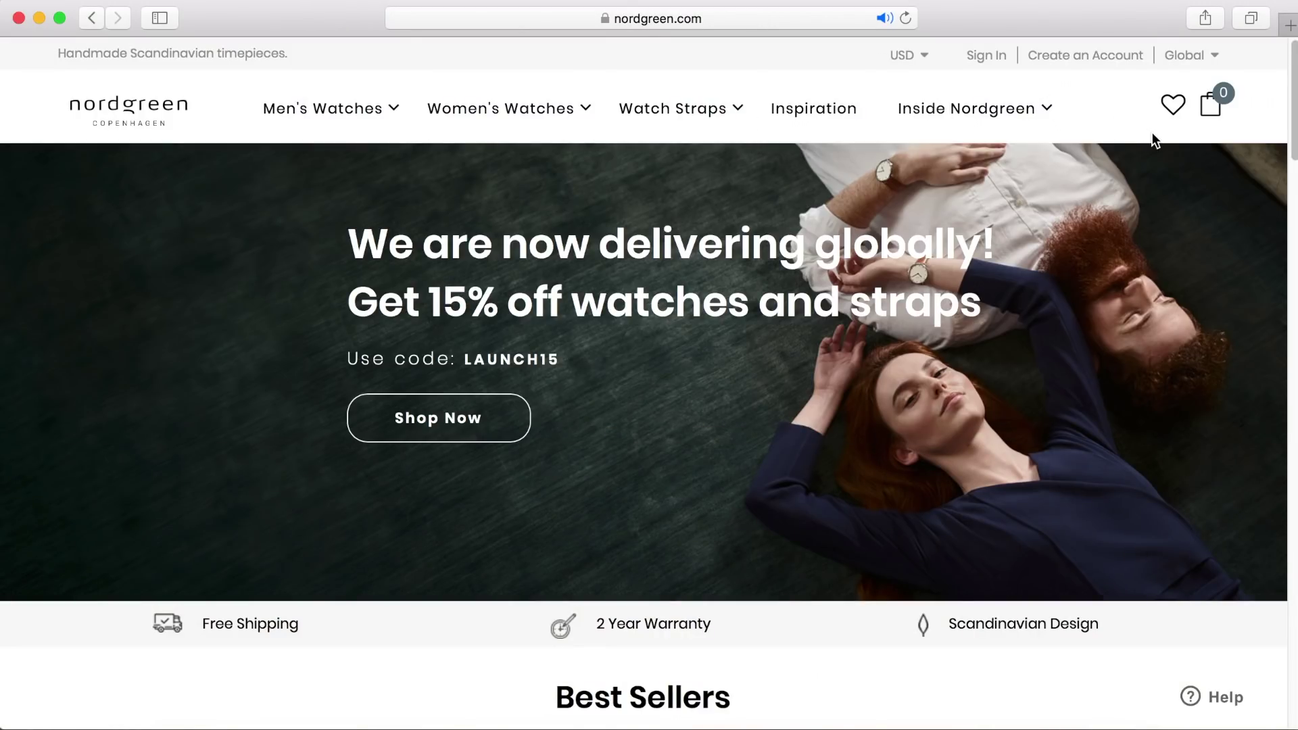
Scroll to Nordgreen's Best Sellers, advance the carousel twice, then scroll down to How it works
{"action": "left_click_drag", "start_coordinate": [1295, 78], "coordinate": [1292, 163]}
{"action": "left_click", "coordinate": [1259, 510]}
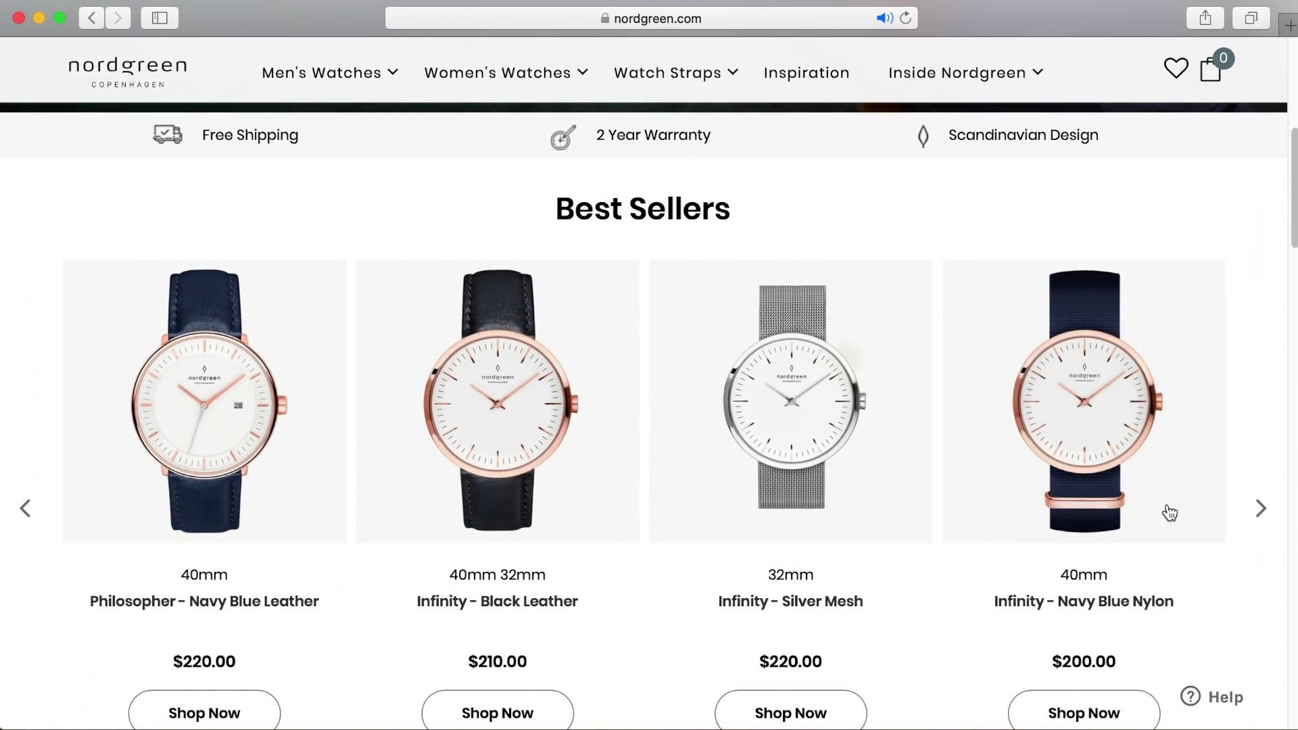
{"action": "left_click", "coordinate": [1260, 514]}
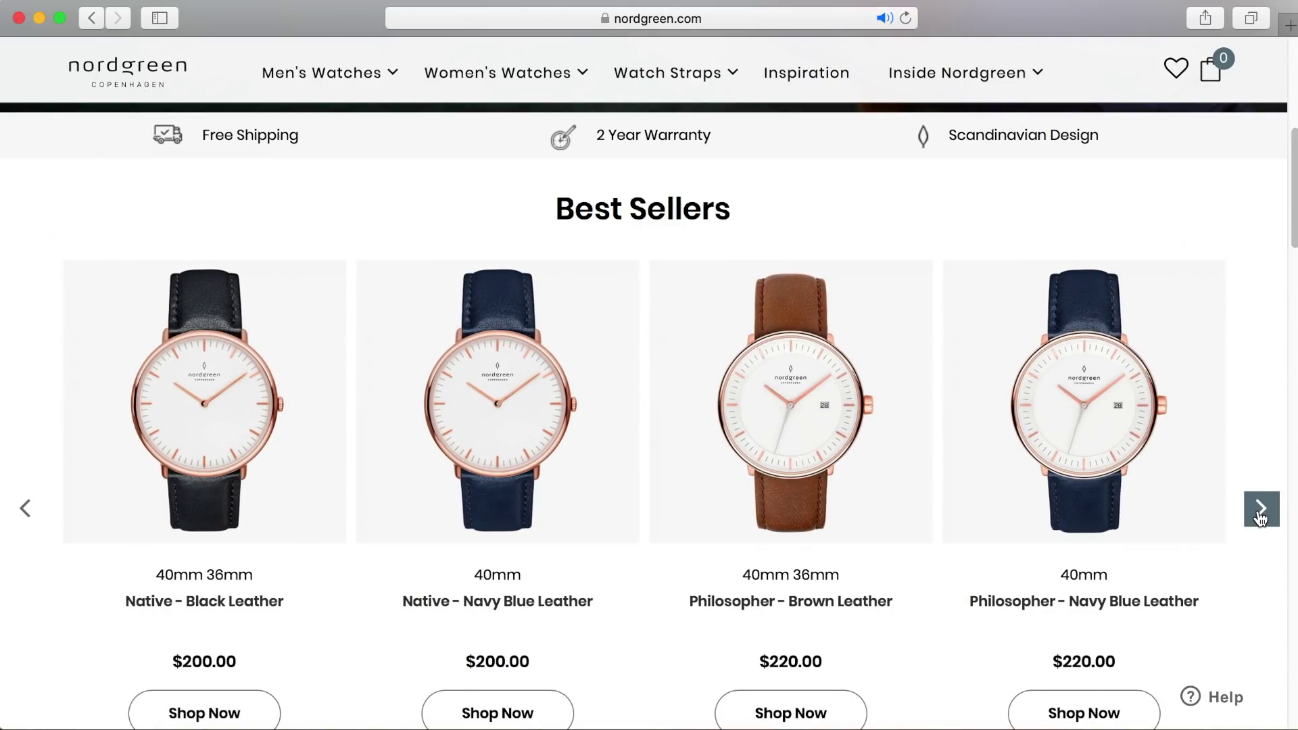
{"action": "left_click_drag", "start_coordinate": [1293, 236], "coordinate": [1292, 677]}
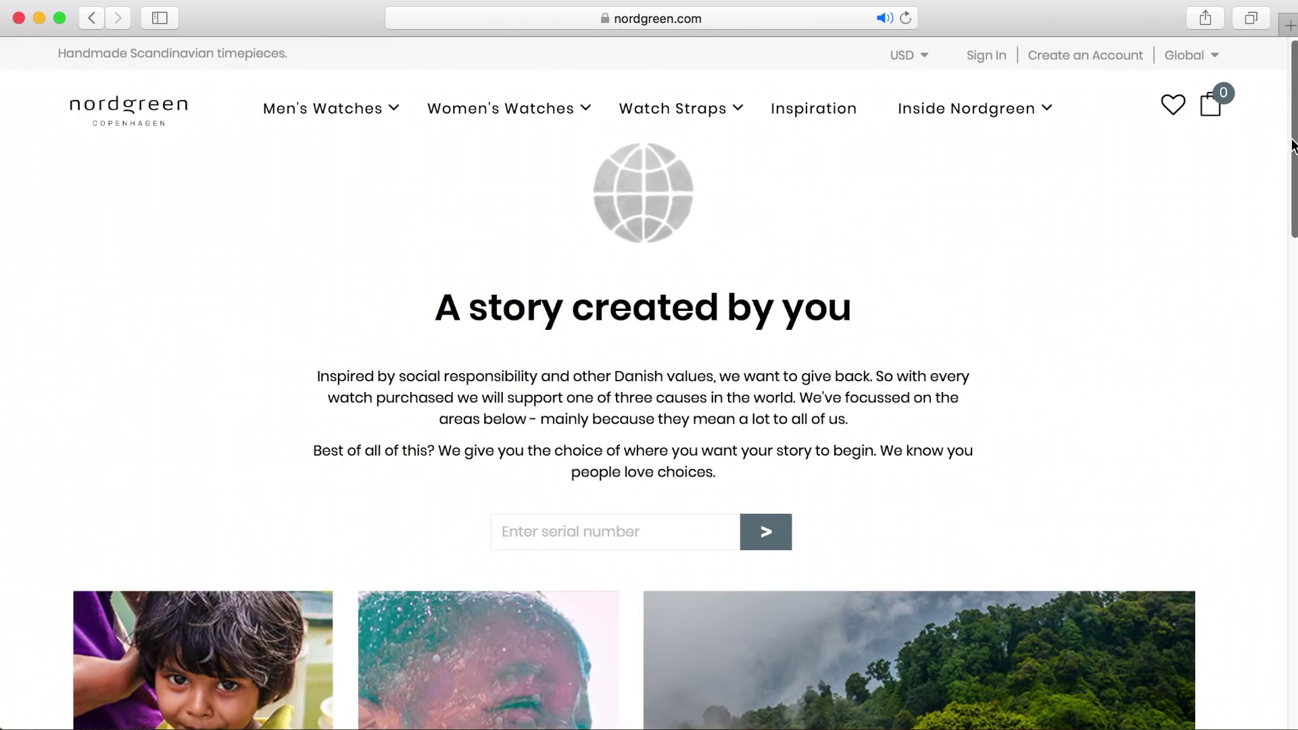
{"action": "left_click_drag", "start_coordinate": [1293, 145], "coordinate": [1269, 408]}
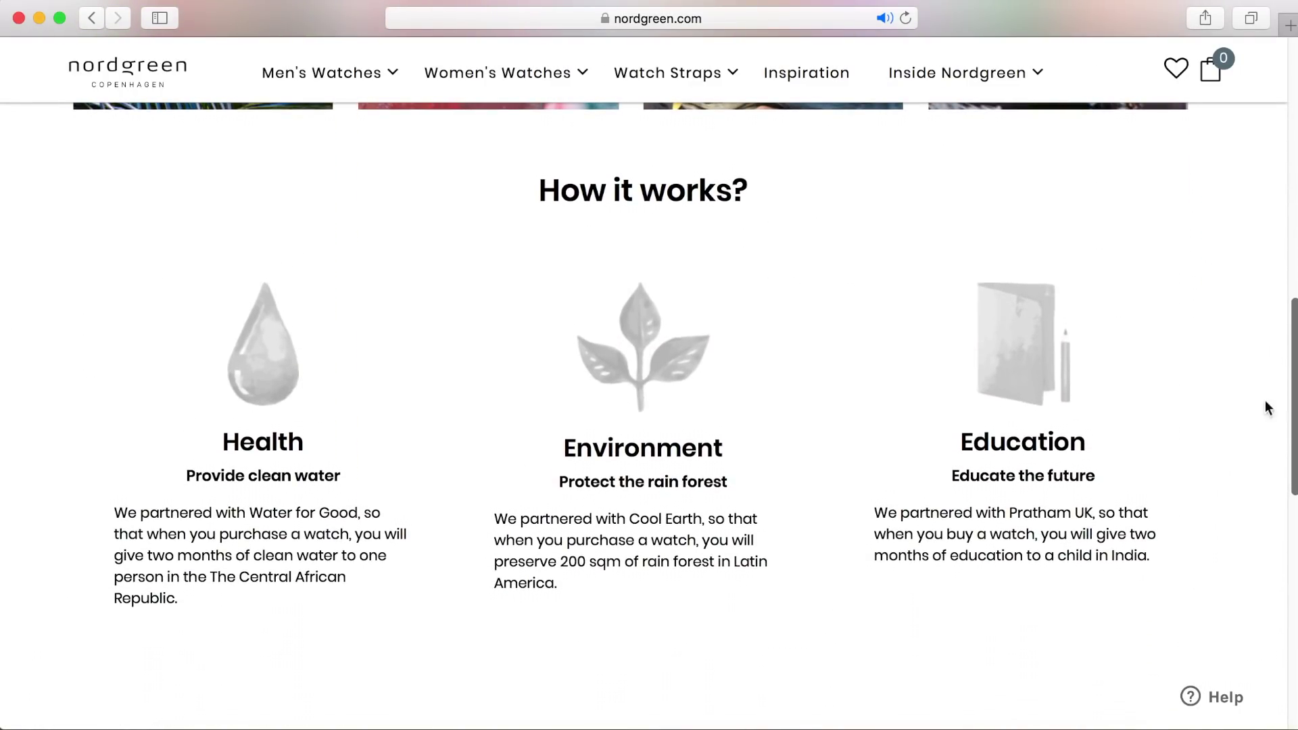